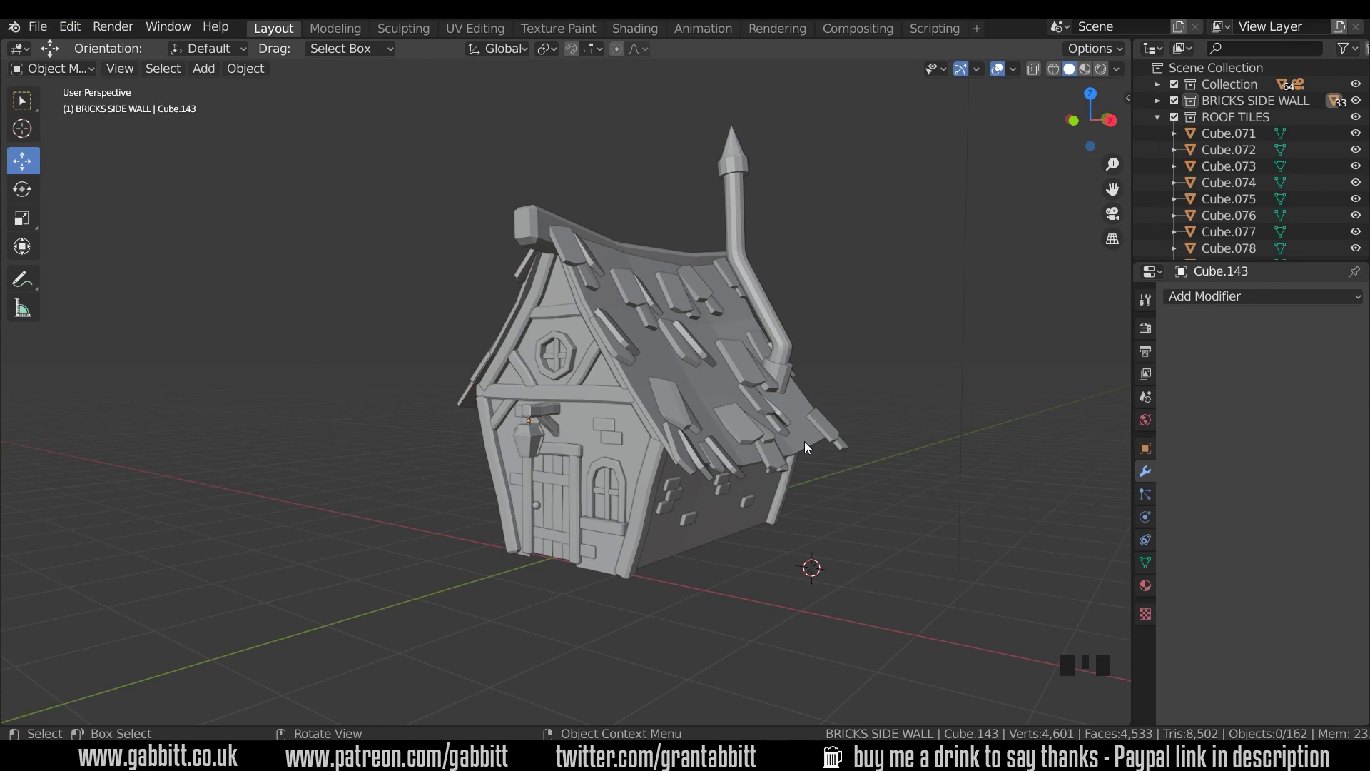
Add a UV sphere, scale it by about 2.96 and move it over the base of the house in front view.
key(shift+a)
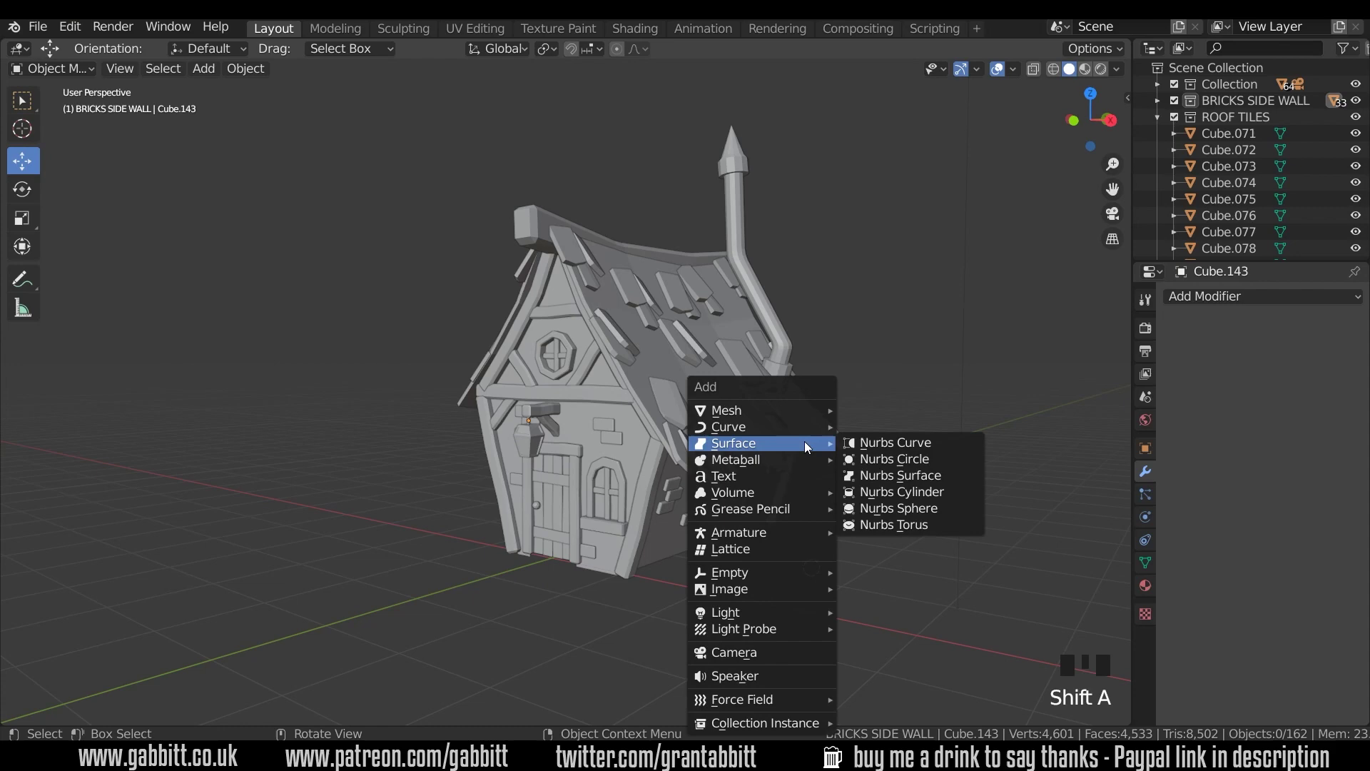
mouse_move(787, 413)
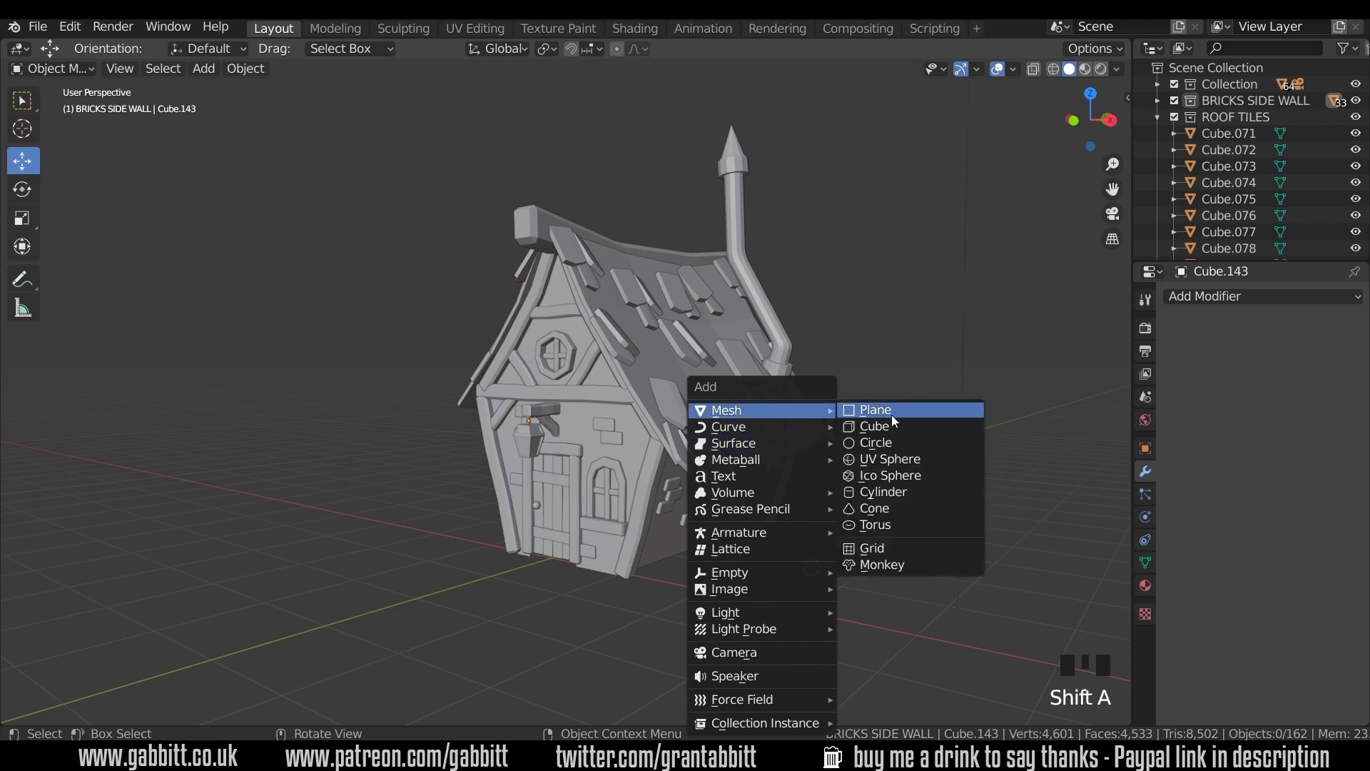
click(892, 460)
key(KP_1)
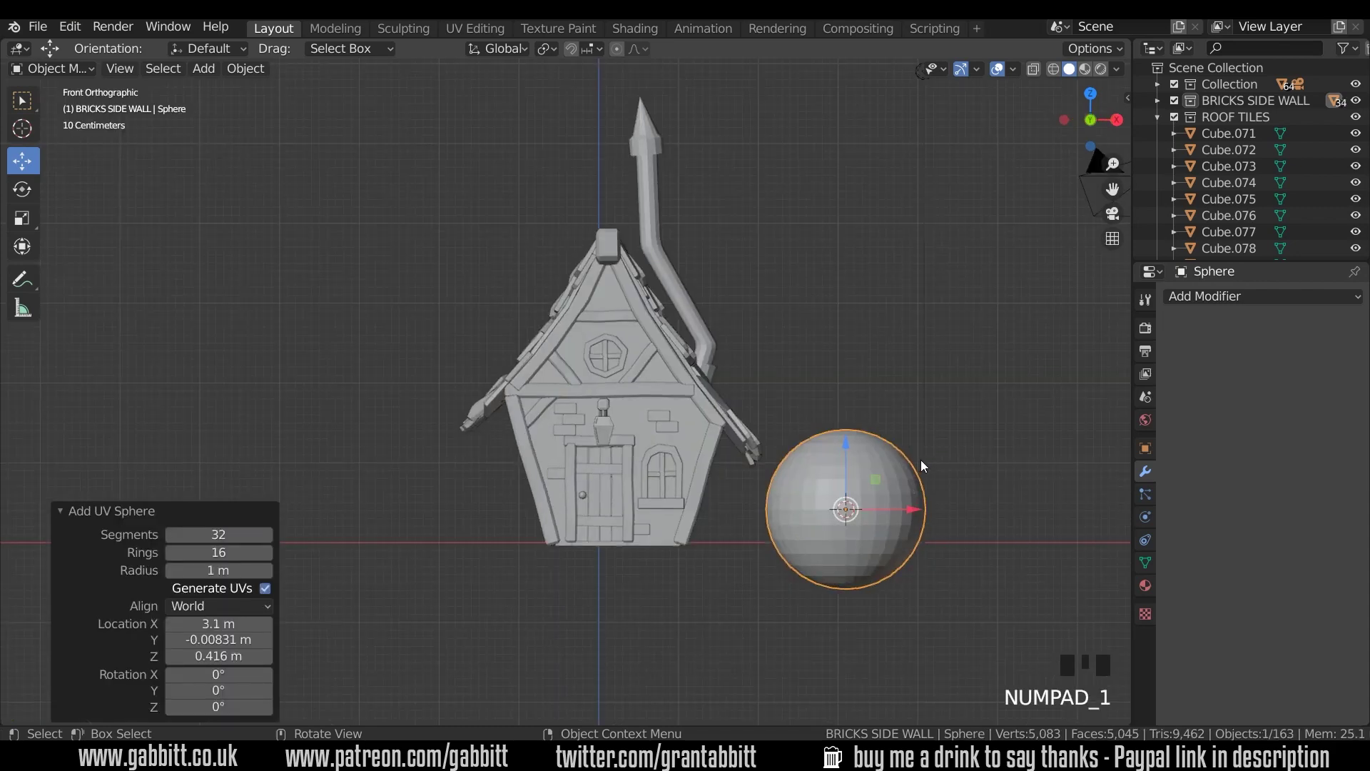
key(s)
click(1006, 473)
key(g)
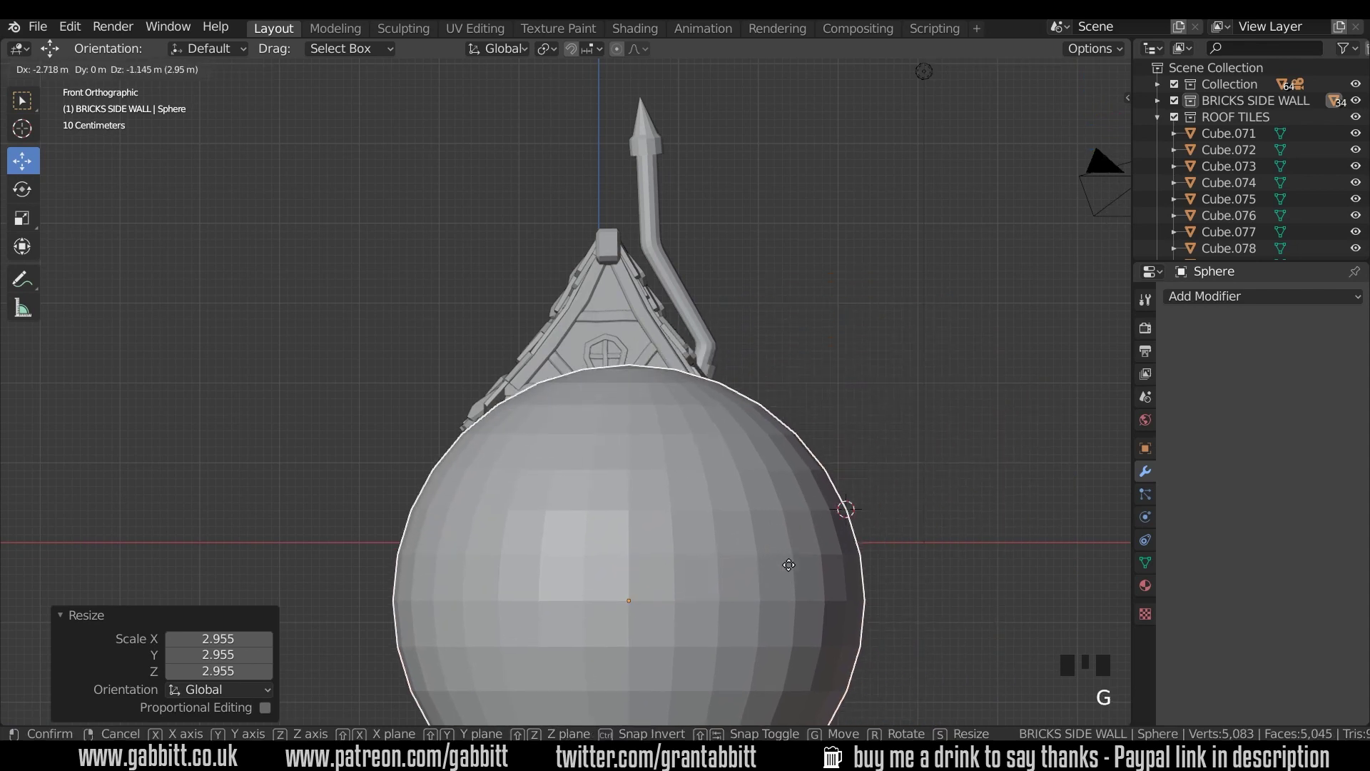
click(778, 573)
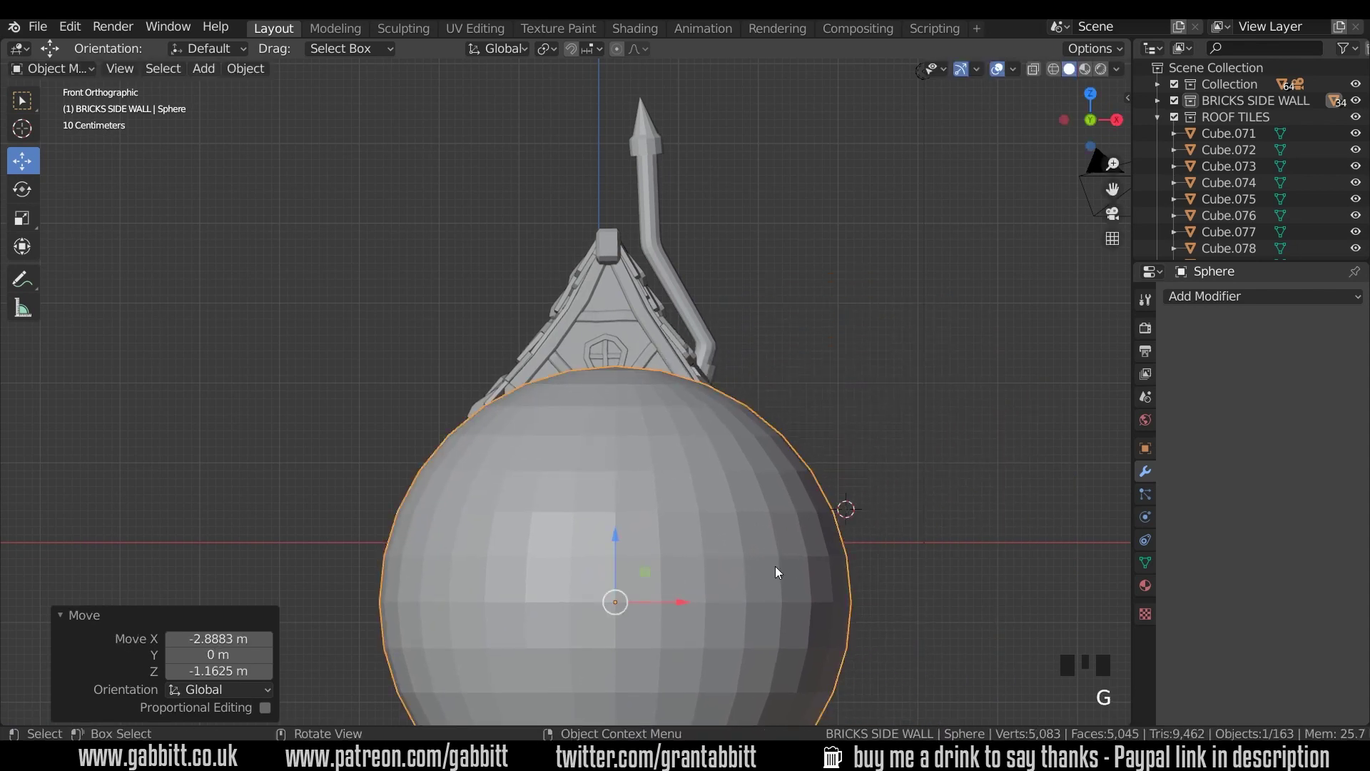
Delete the faces of the sphere's lower half in wireframe display, leaving an upper dome.
click(1054, 69)
scroll(948, 293, down, 2)
shift+middle_drag(949, 293, 944, 264)
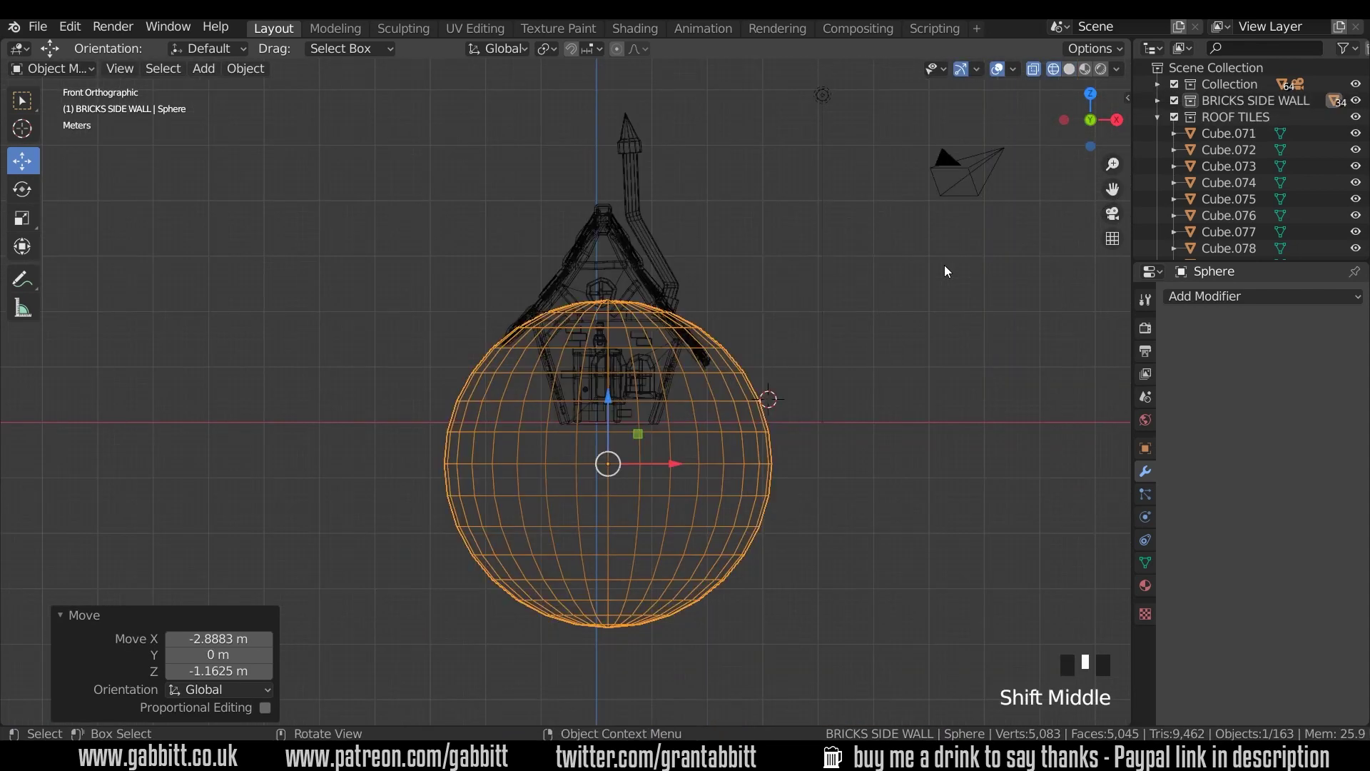
key(Tab)
drag(400, 466, 954, 663)
key(Delete)
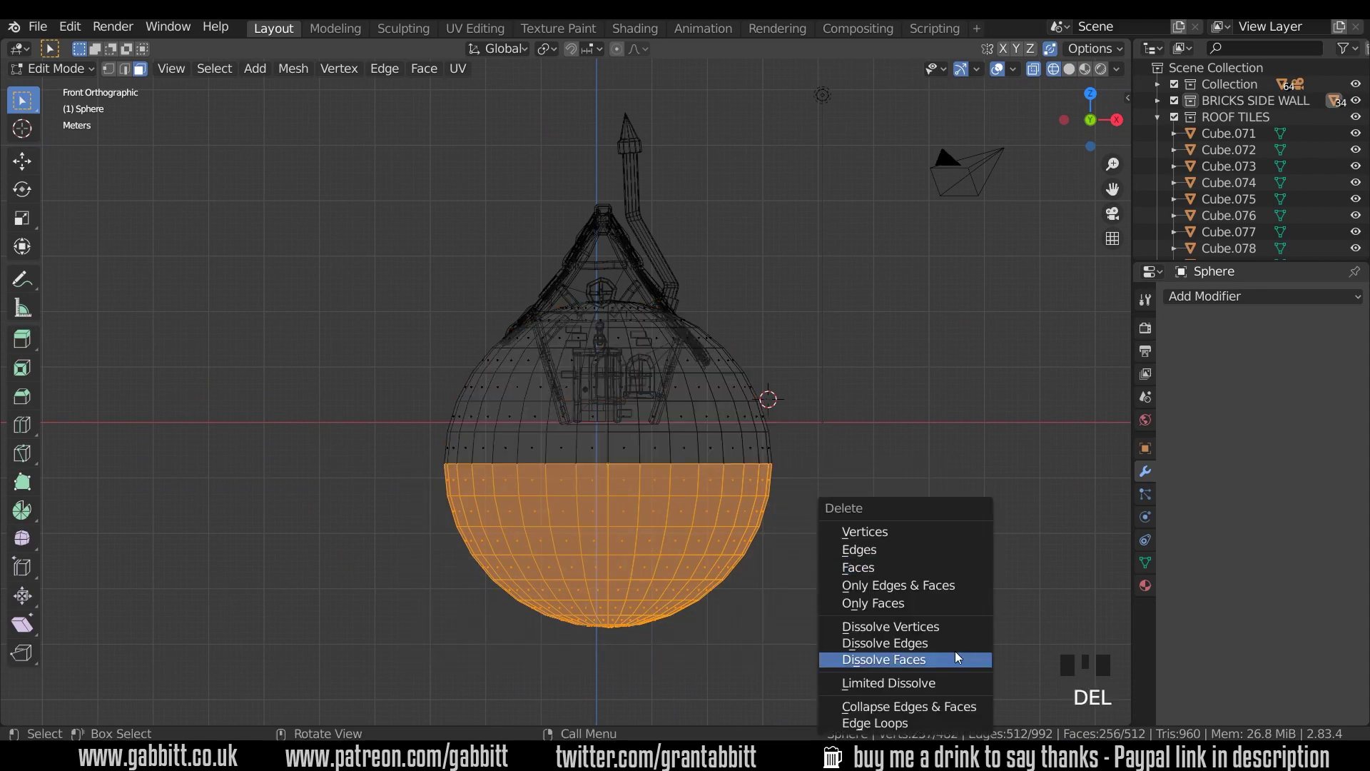
click(901, 568)
key(Tab)
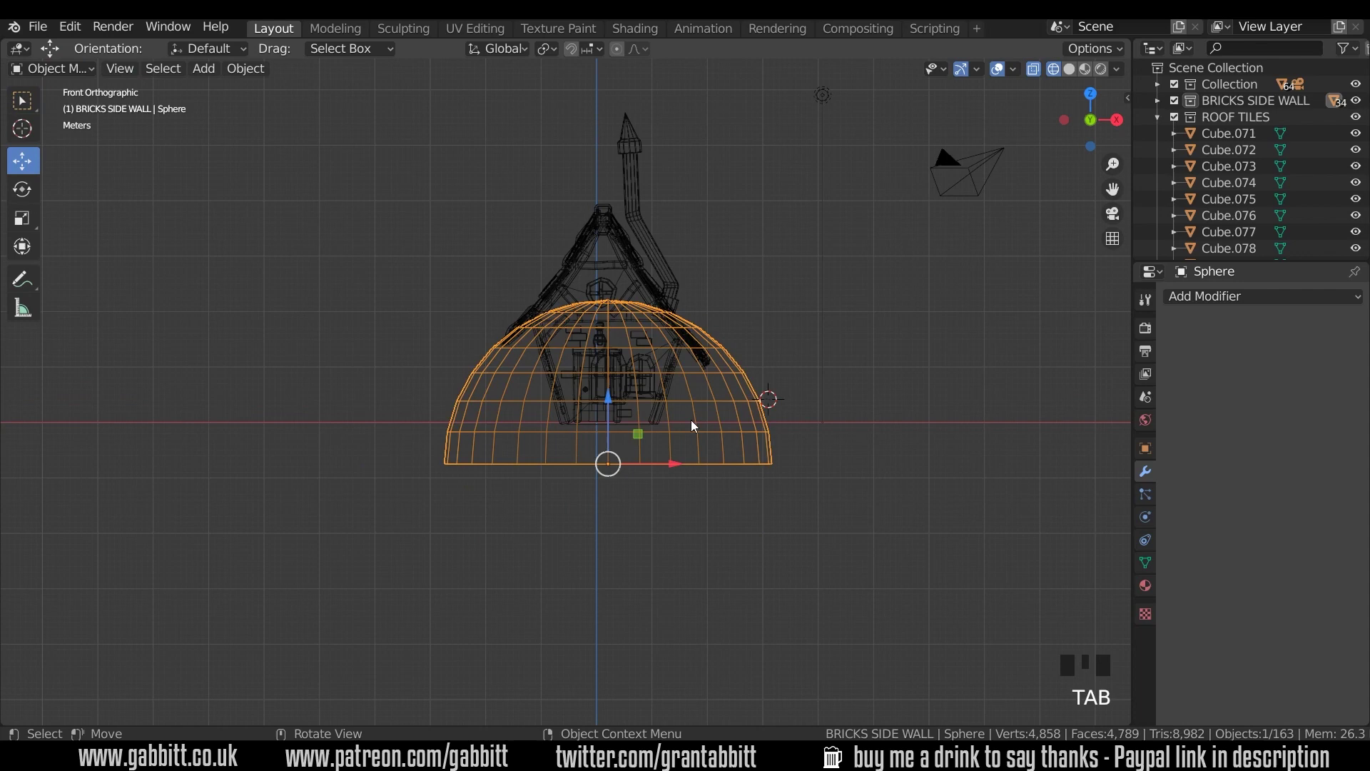
Lower the dome about 2.06 m beneath the house and flatten it to about 0.56 along Z.
key(g)
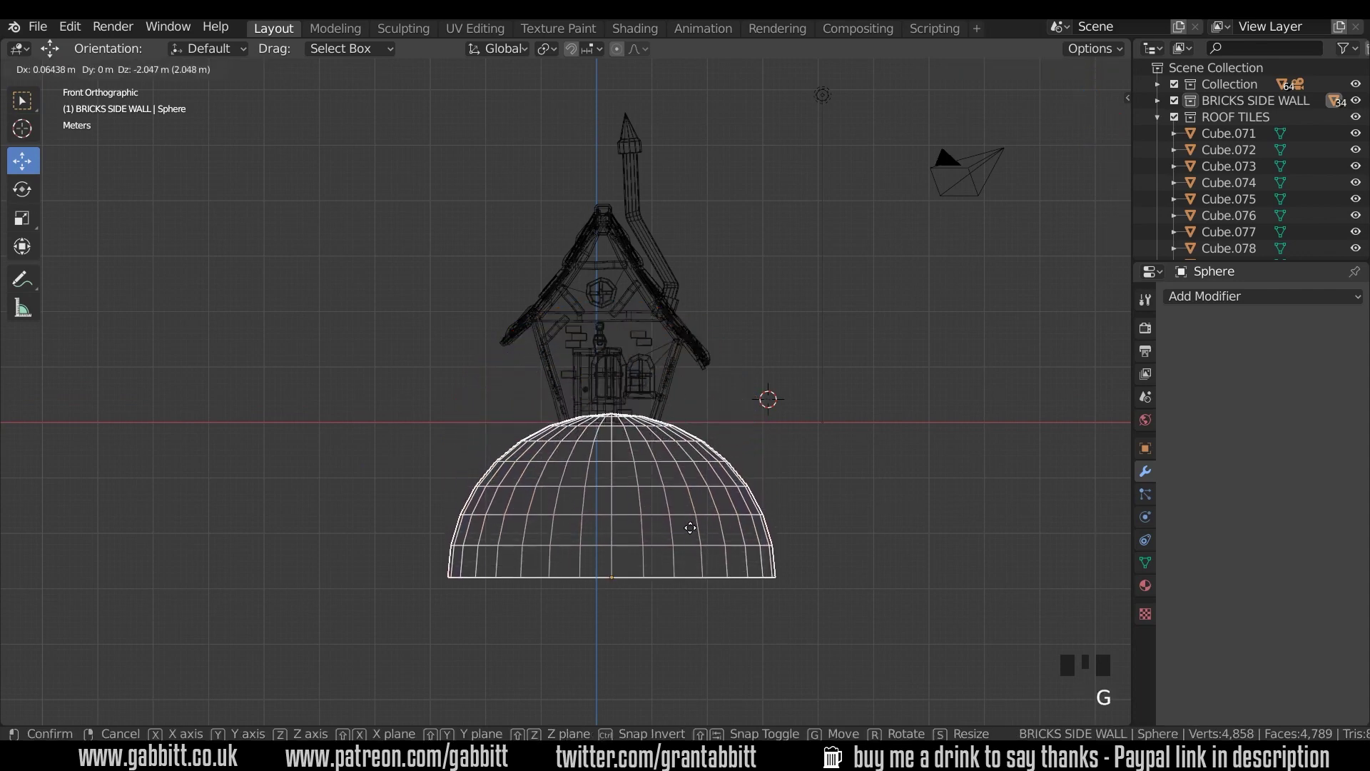
click(689, 527)
middle_drag(747, 469, 562, 467)
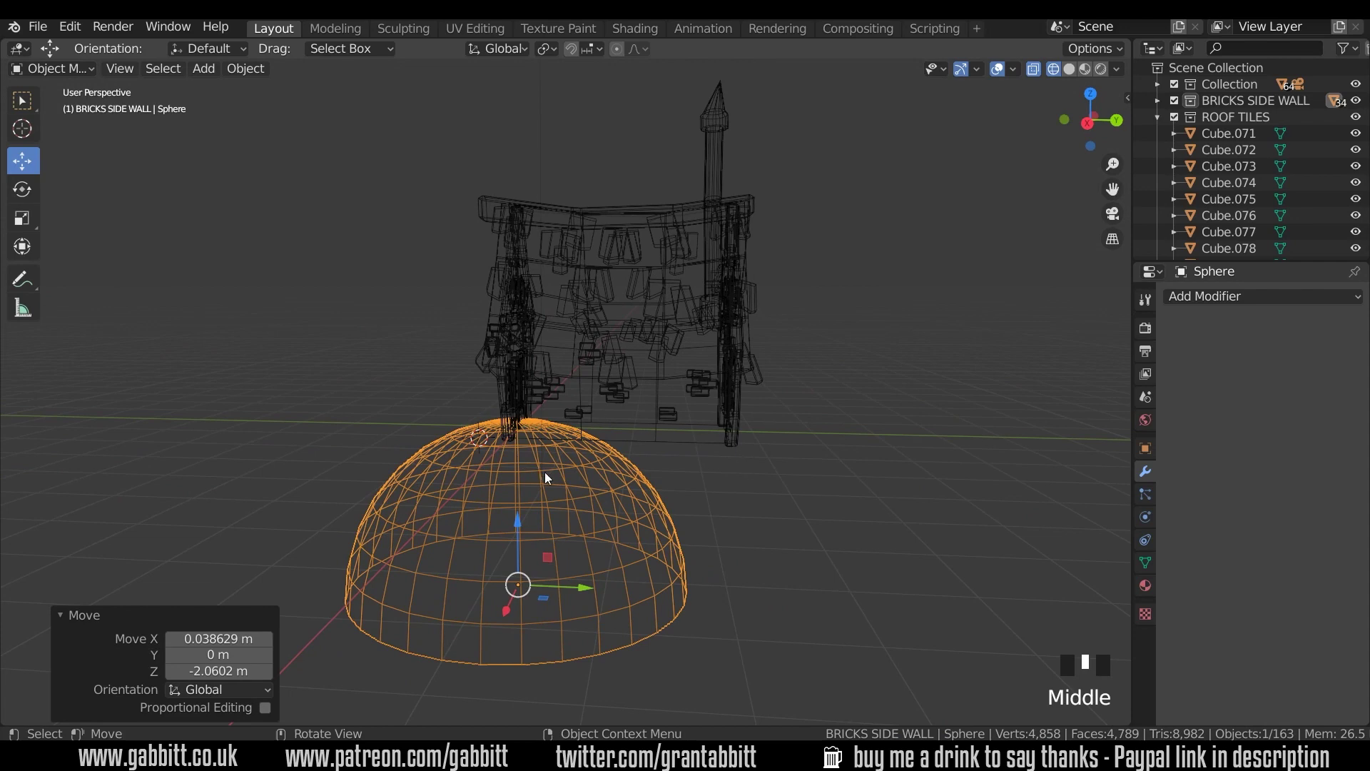
key(KP_3)
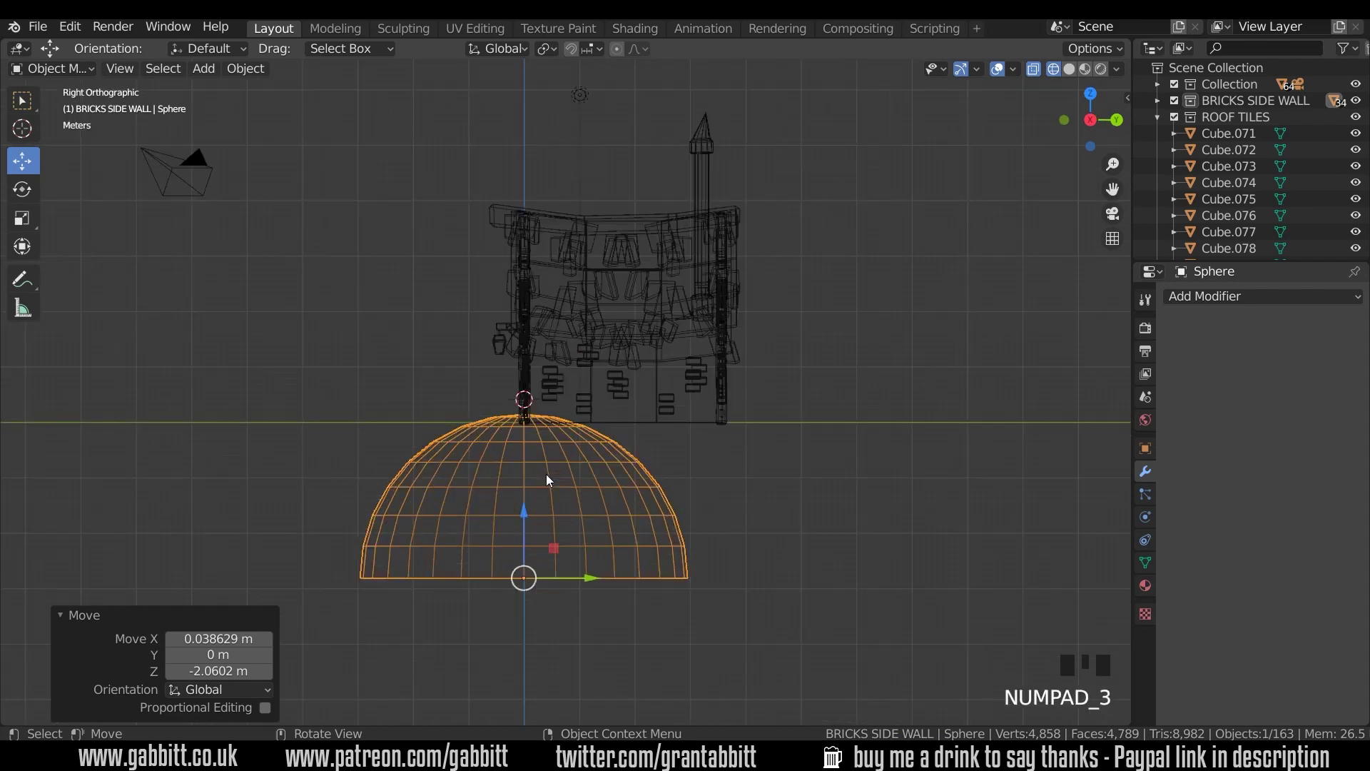
key(s)
key(z)
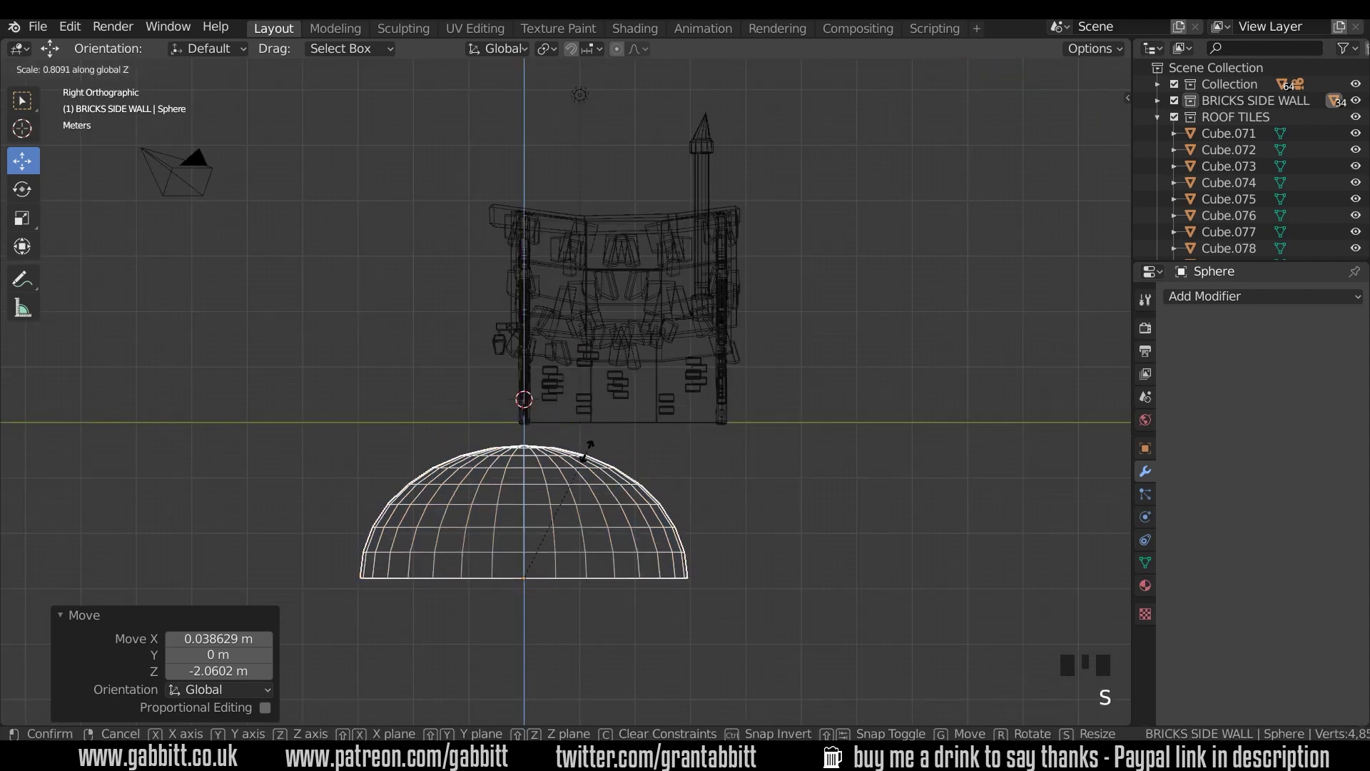
click(555, 482)
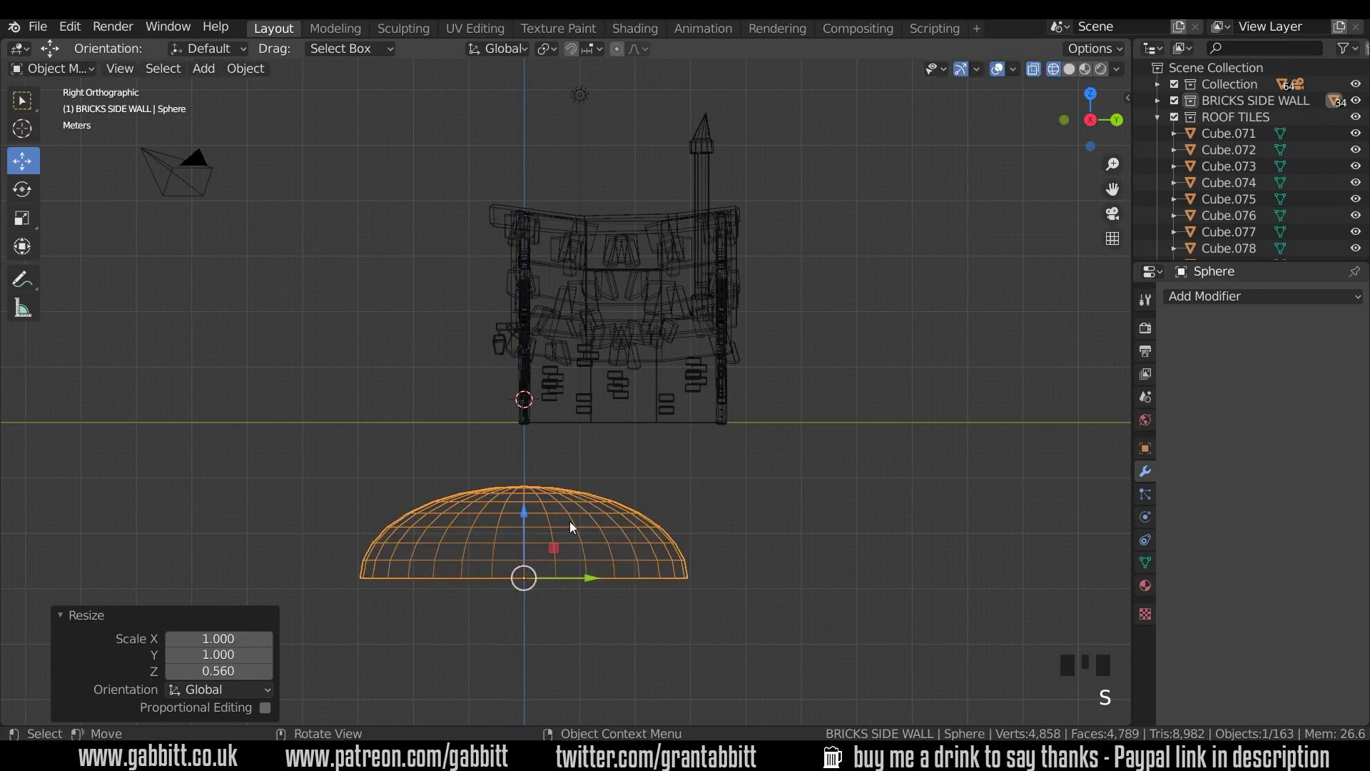
Centre the flattened dome under the house, scale it by about 1.95 and lower it about 1.65 m as a hill.
key(g)
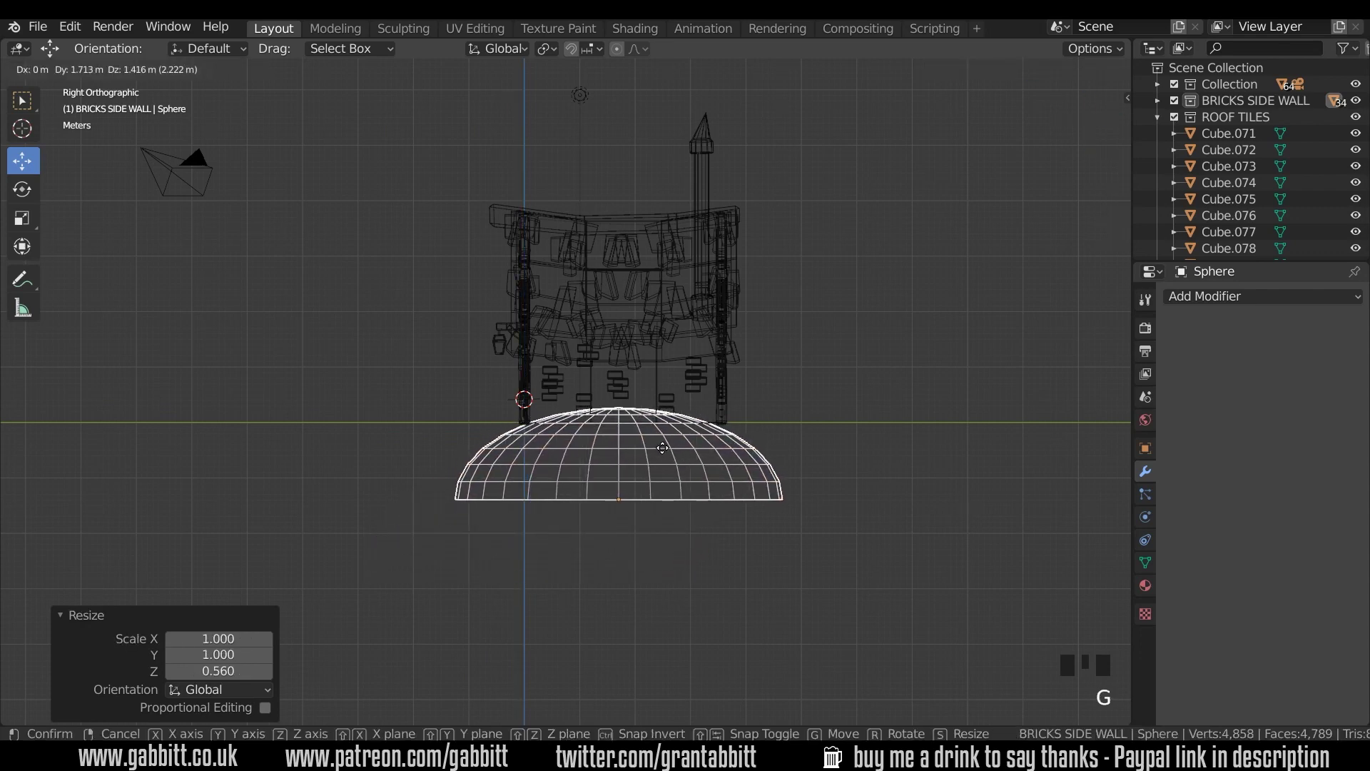
click(719, 448)
key(s)
click(728, 428)
key(g)
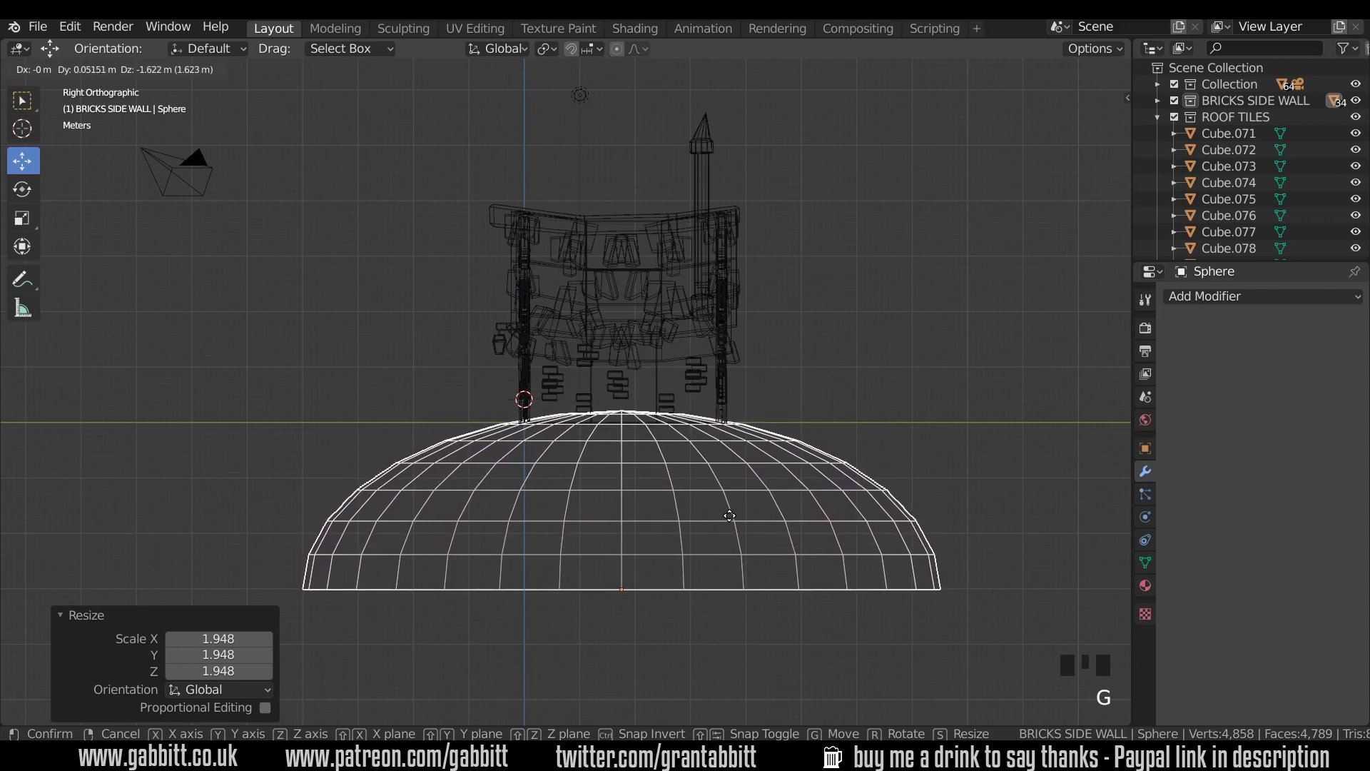
click(731, 516)
key(KP_1)
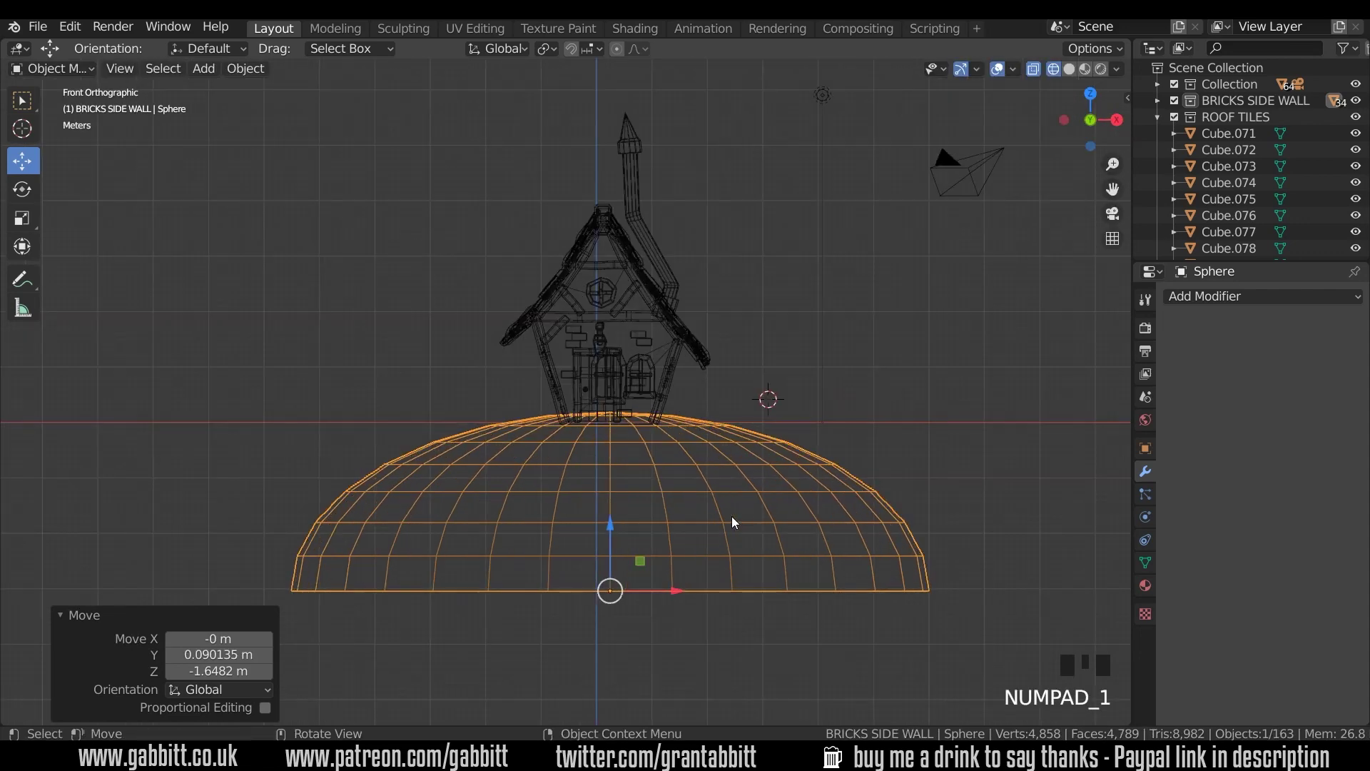
Shade the hill smooth in solid display and give it a Subdivision Surface modifier at level 1.
click(1069, 69)
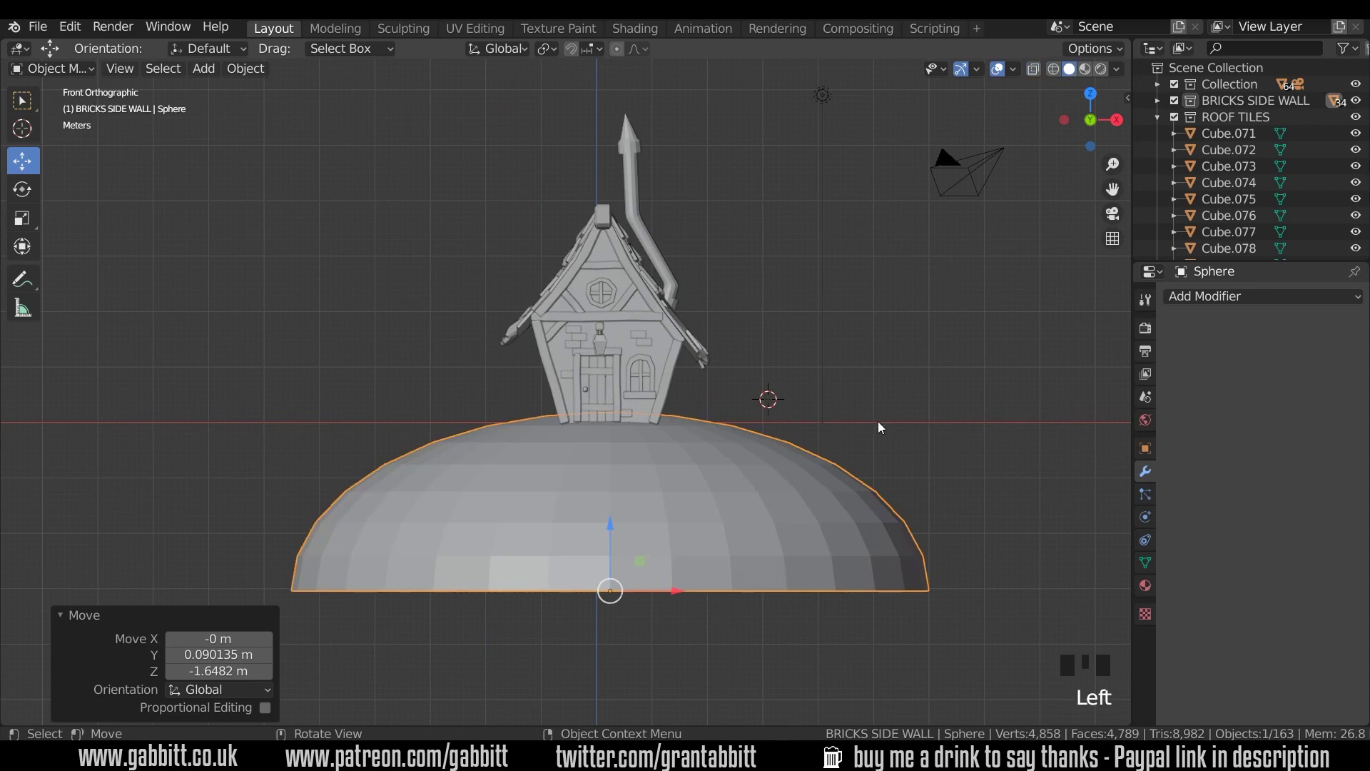
middle_drag(879, 422, 747, 492)
key(KP_1)
right_click(747, 493)
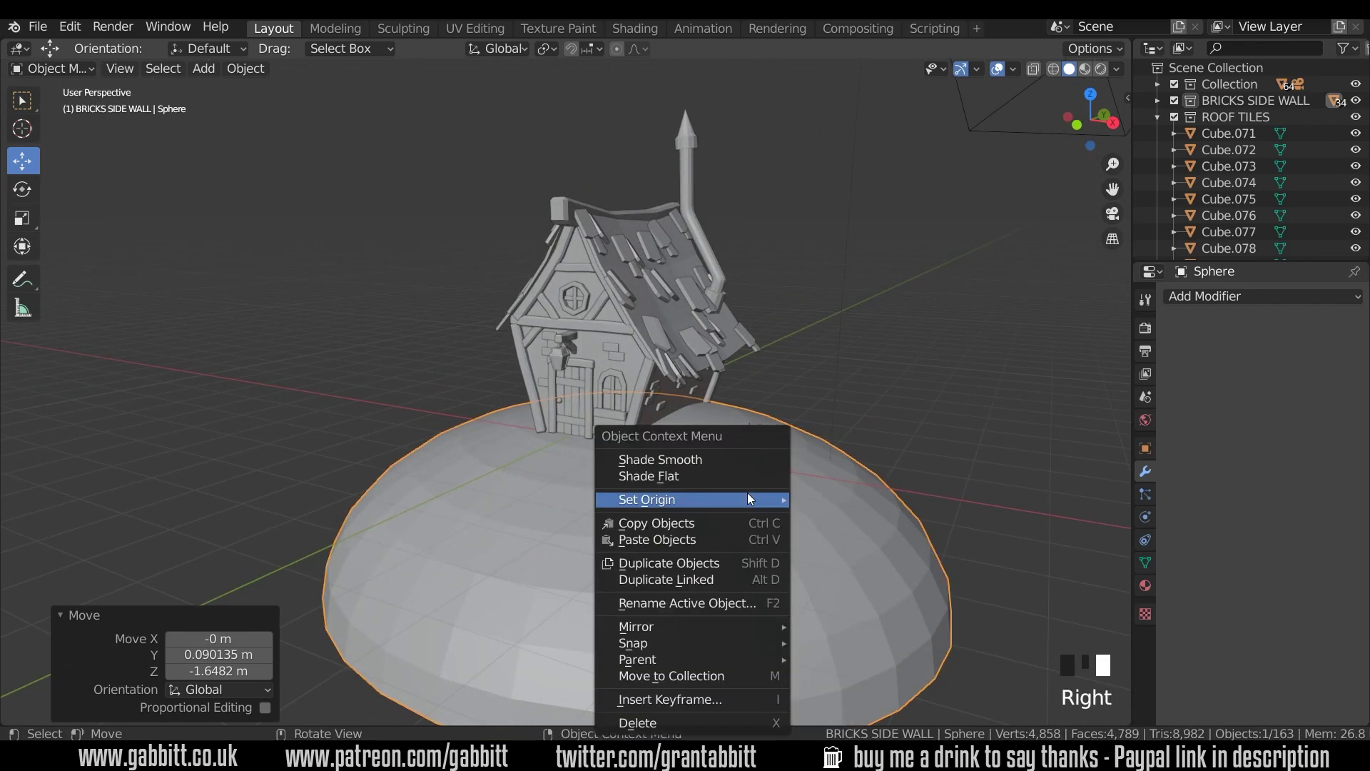
click(721, 461)
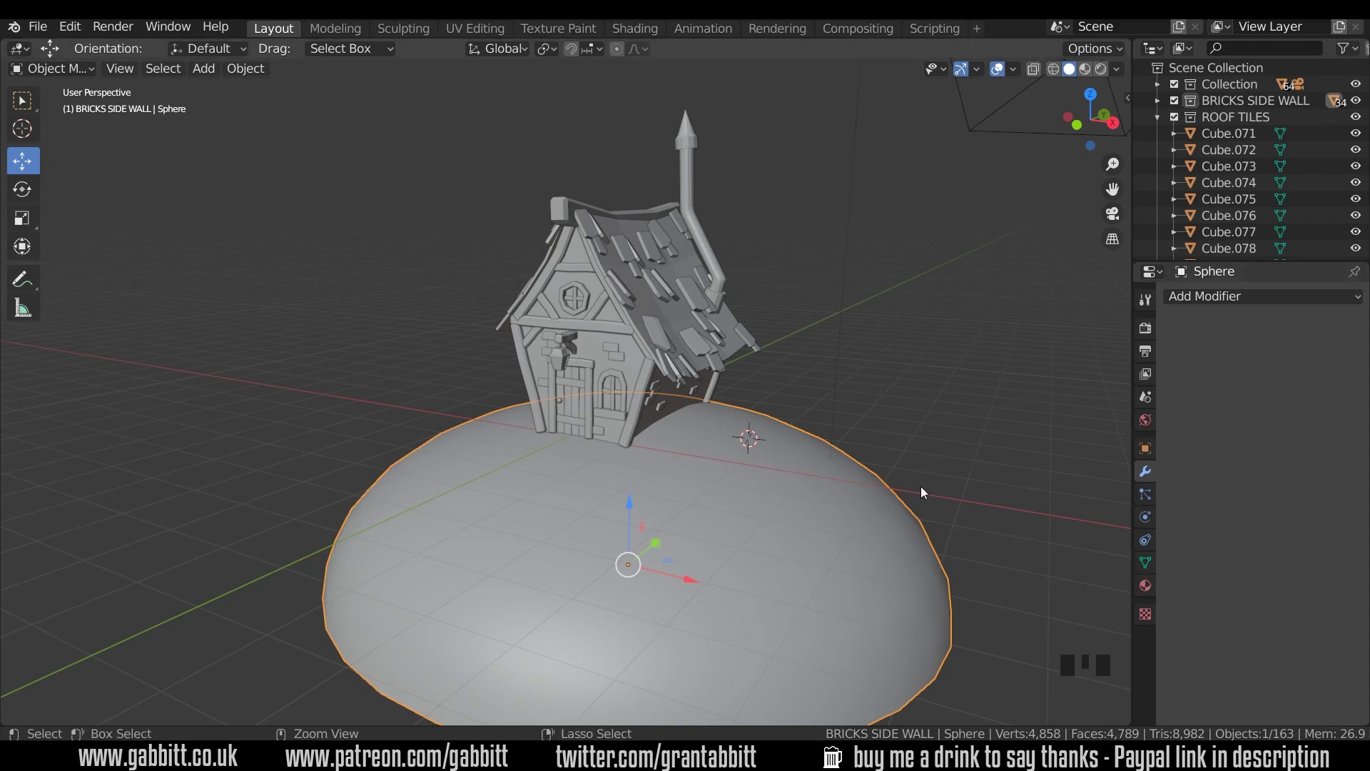
key(ctrl+1)
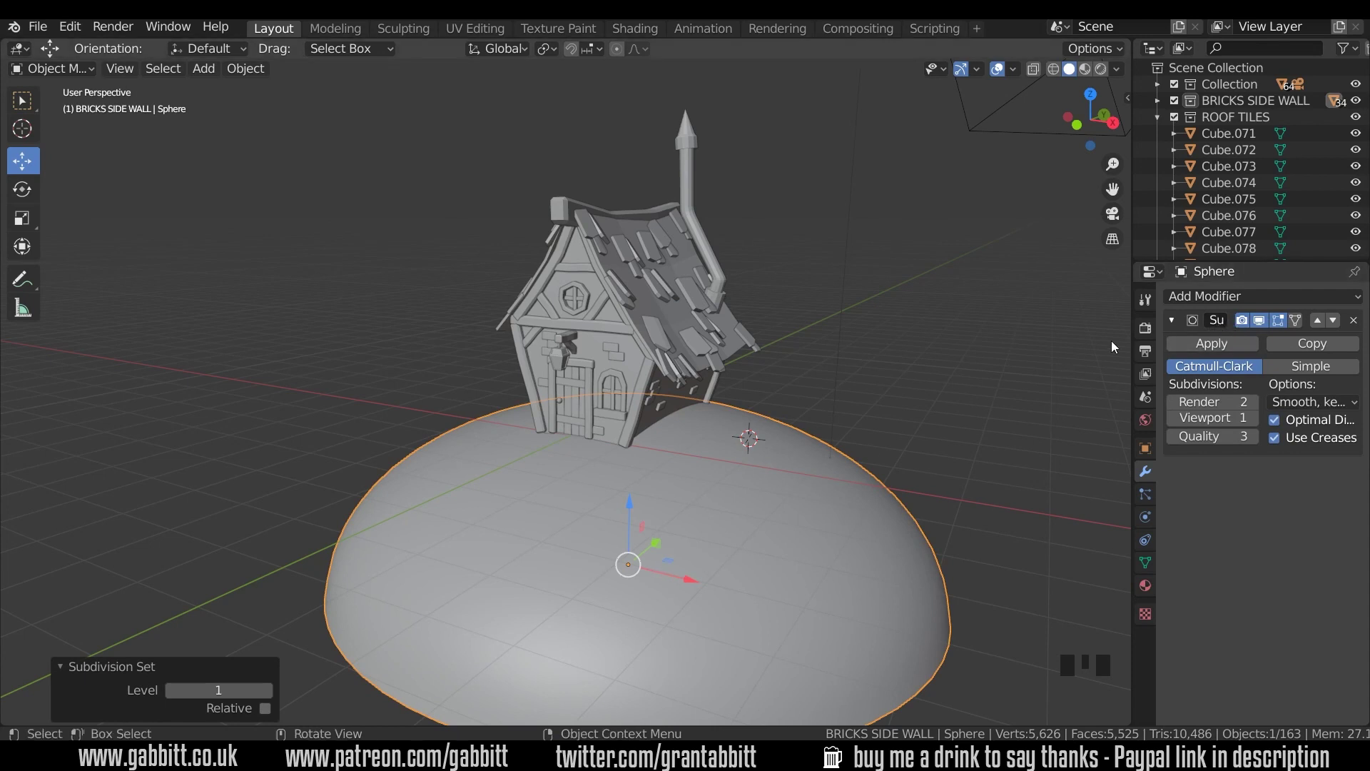
click(1223, 299)
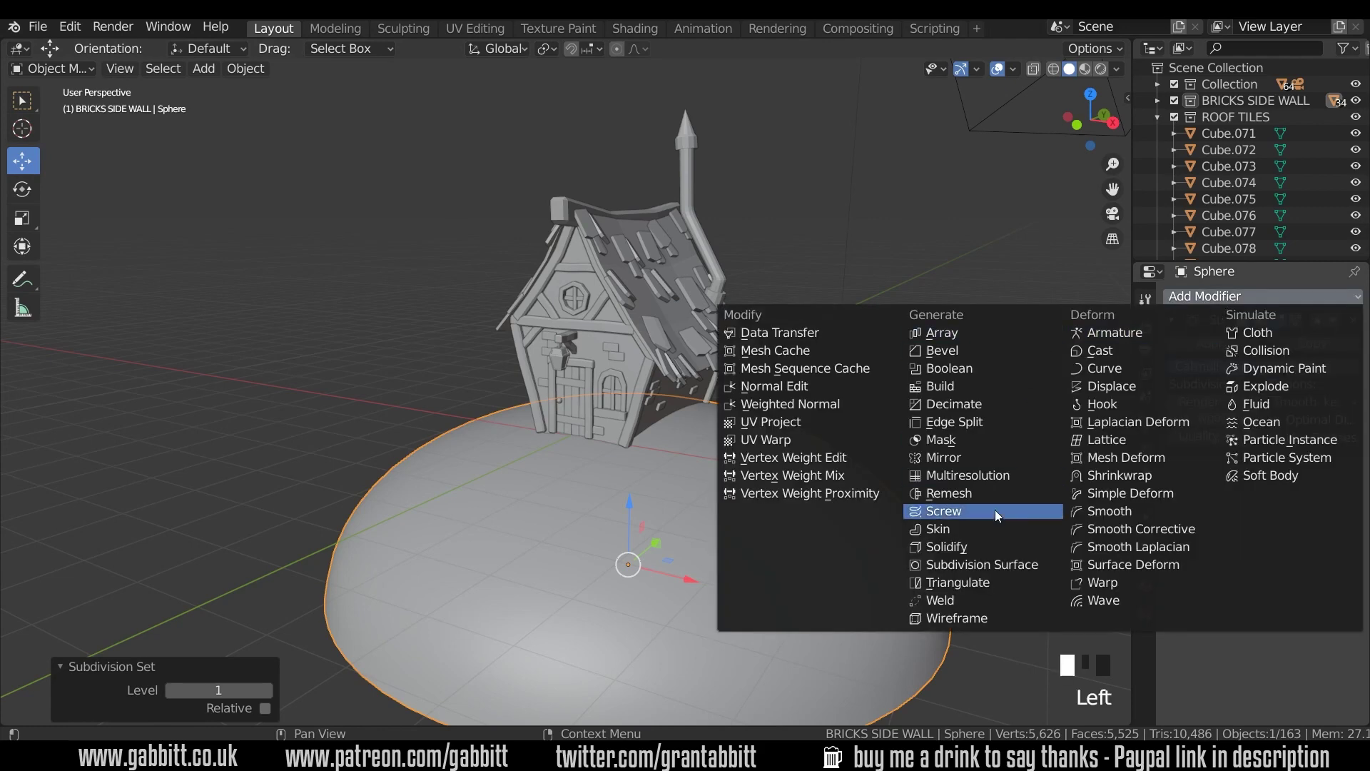
click(982, 565)
click(1355, 480)
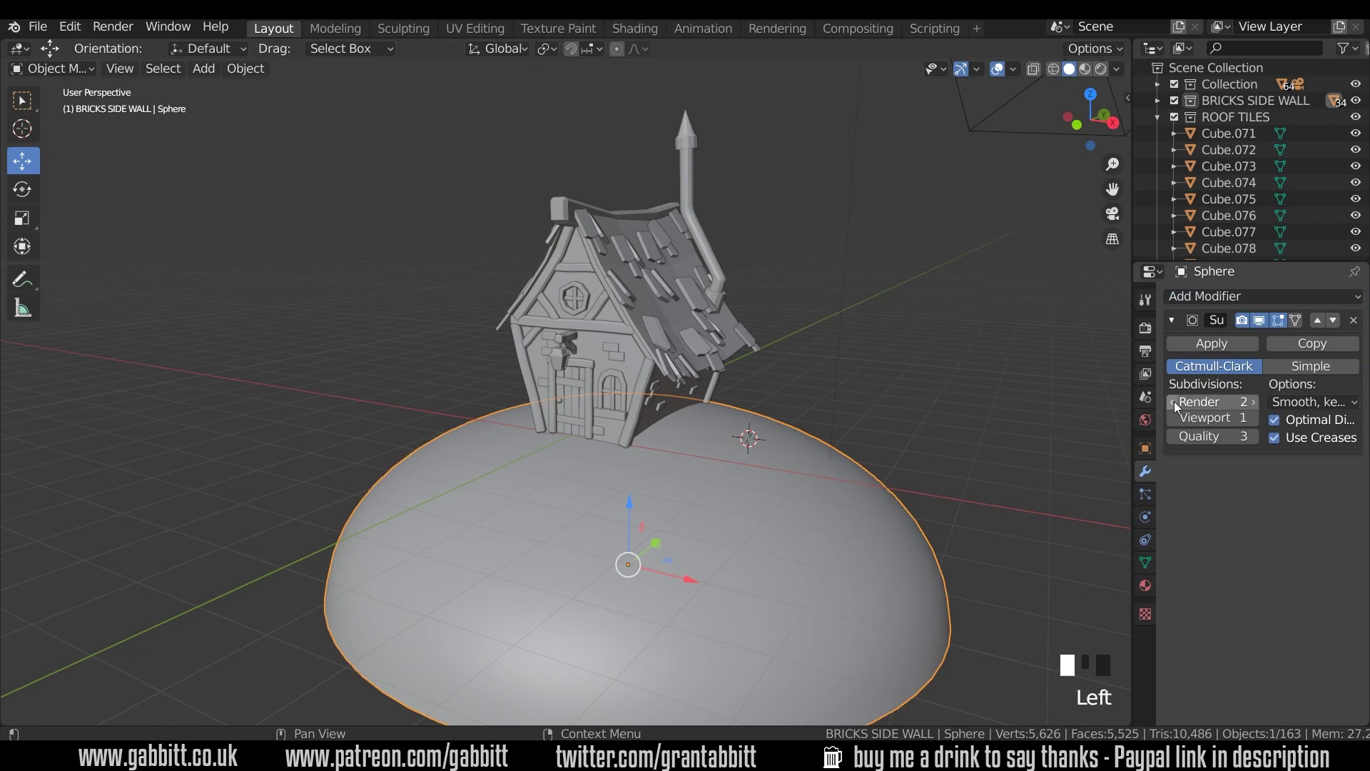
Set the hill's render subdivisions to 1 and raise it about 0.07 m to meet the house.
drag(1236, 402, 1226, 402)
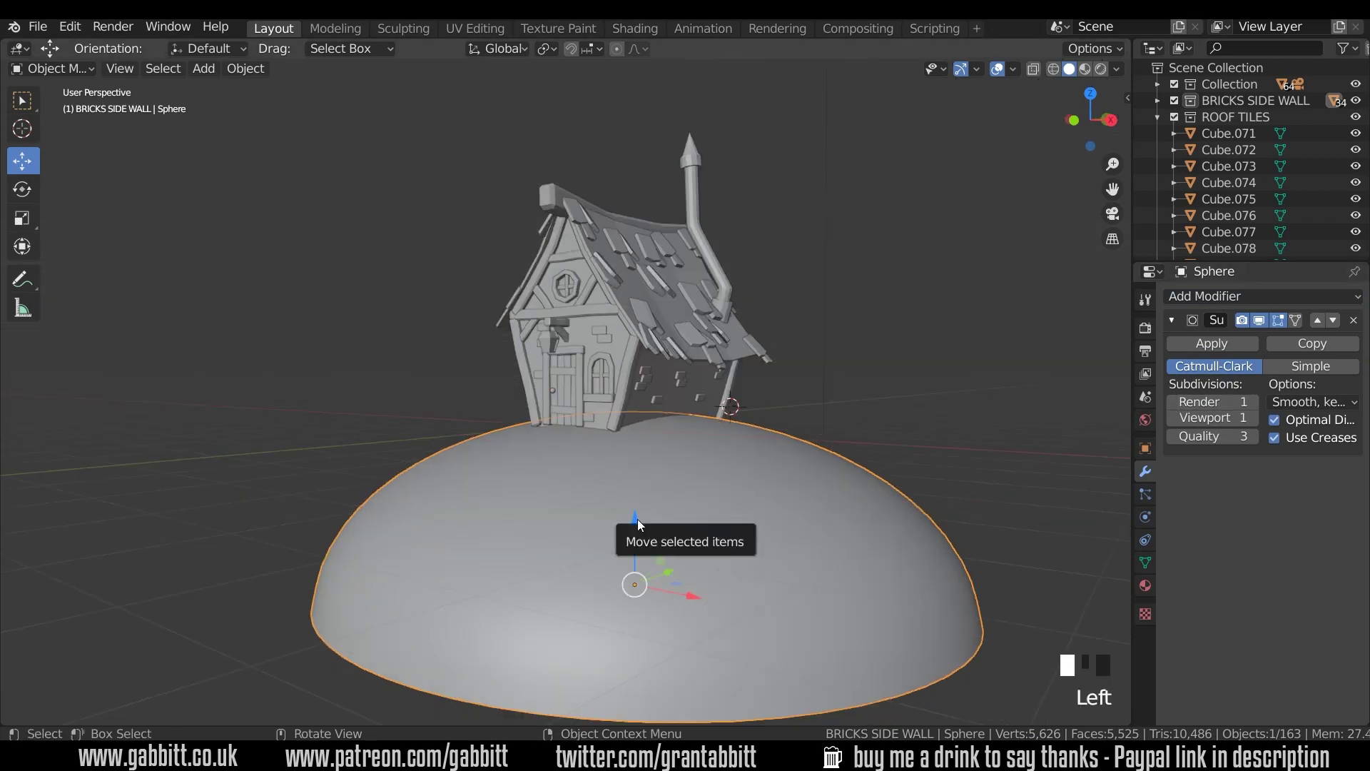
drag(633, 518, 619, 490)
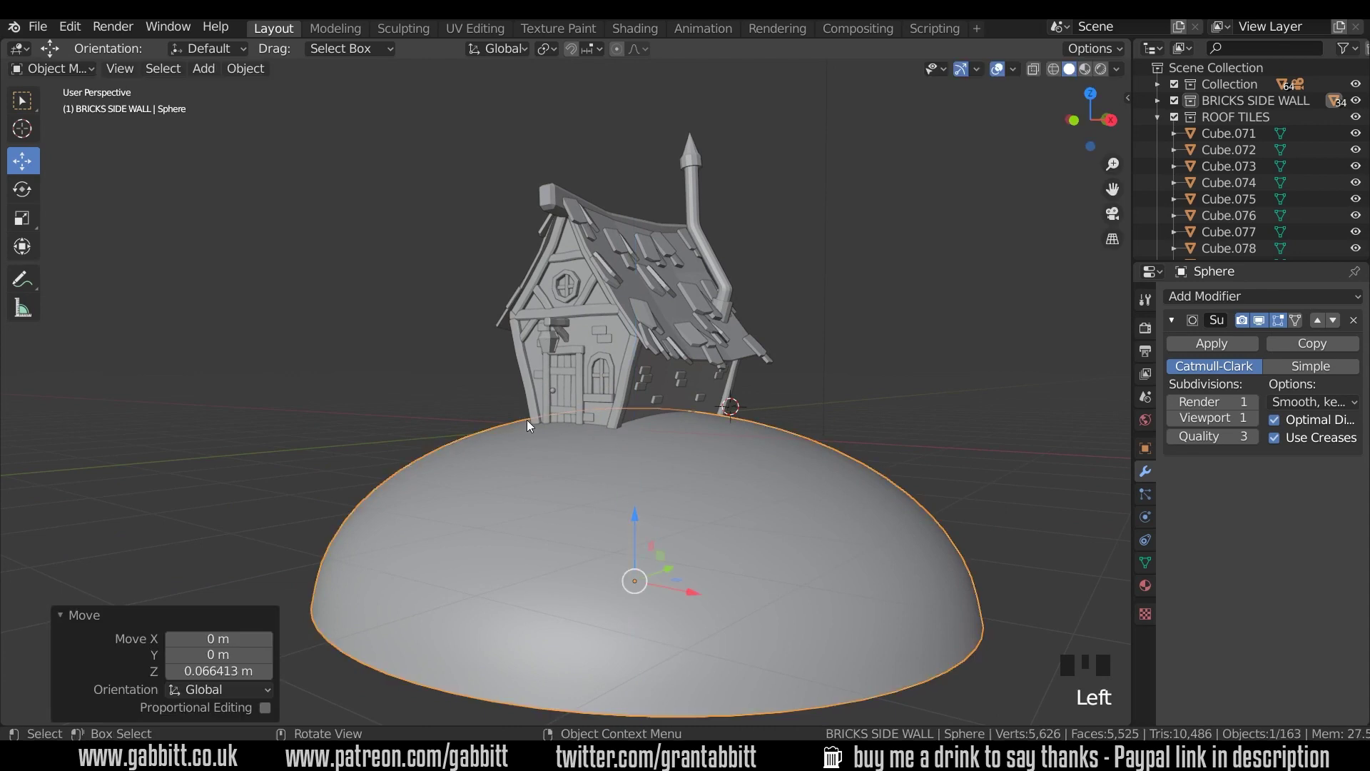
Add a plane on the hill in front of the house's window-side corner and rotate it 90° about X.
middle_drag(845, 496, 662, 417)
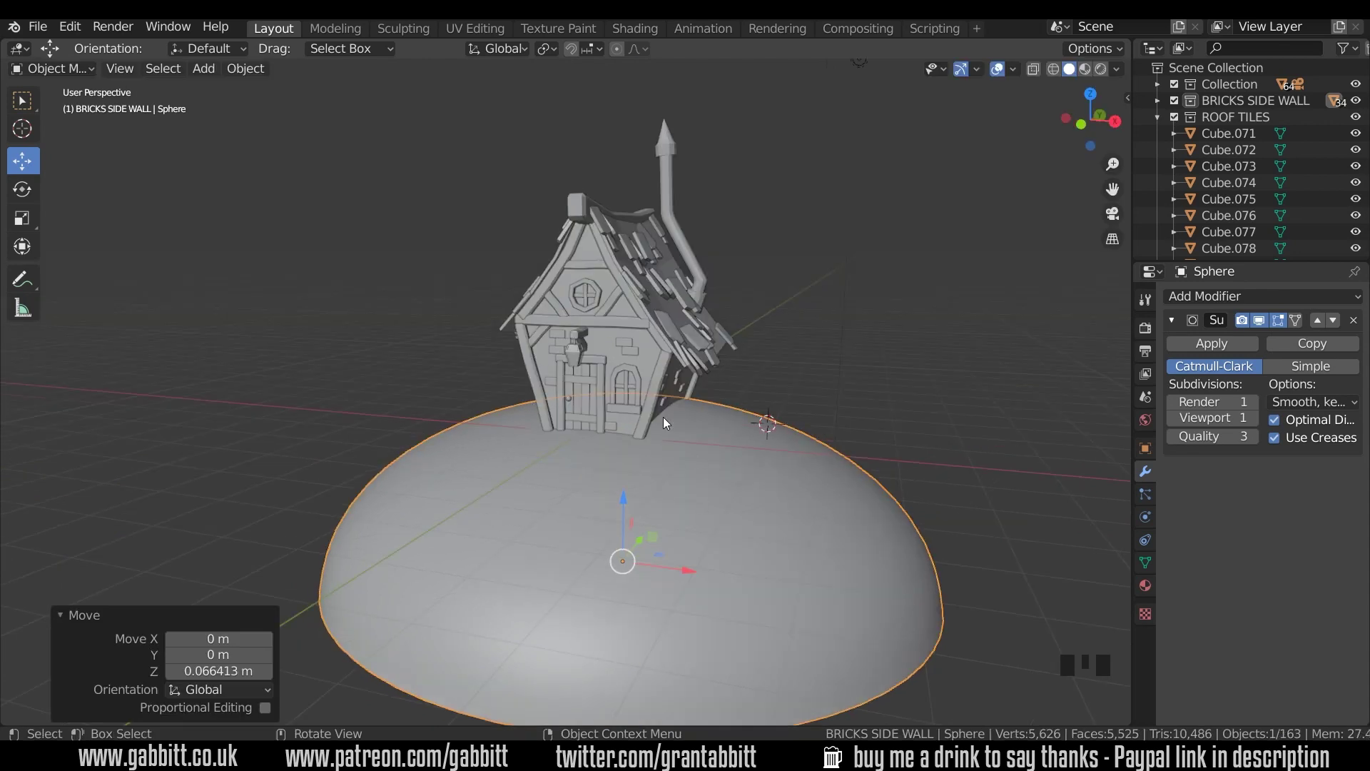
shift+right_click(661, 452)
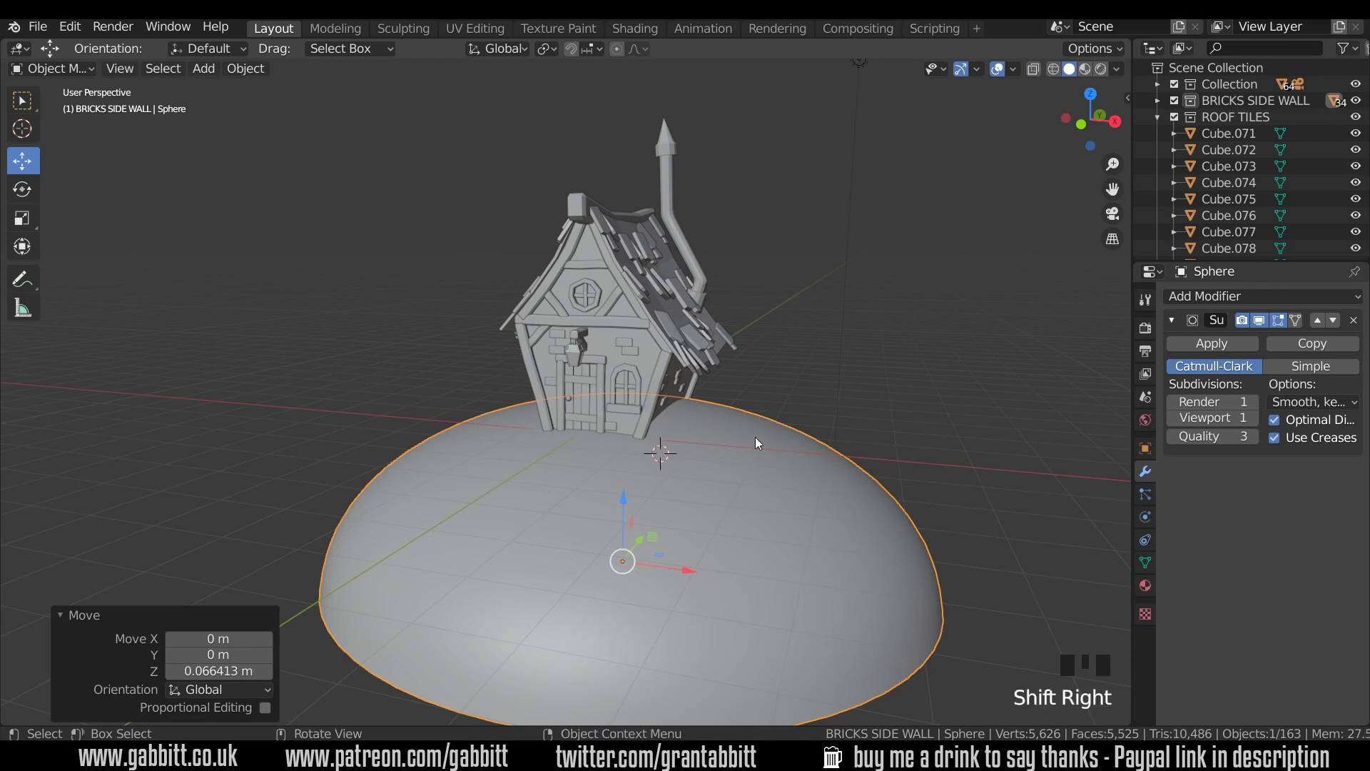
key(shift+a)
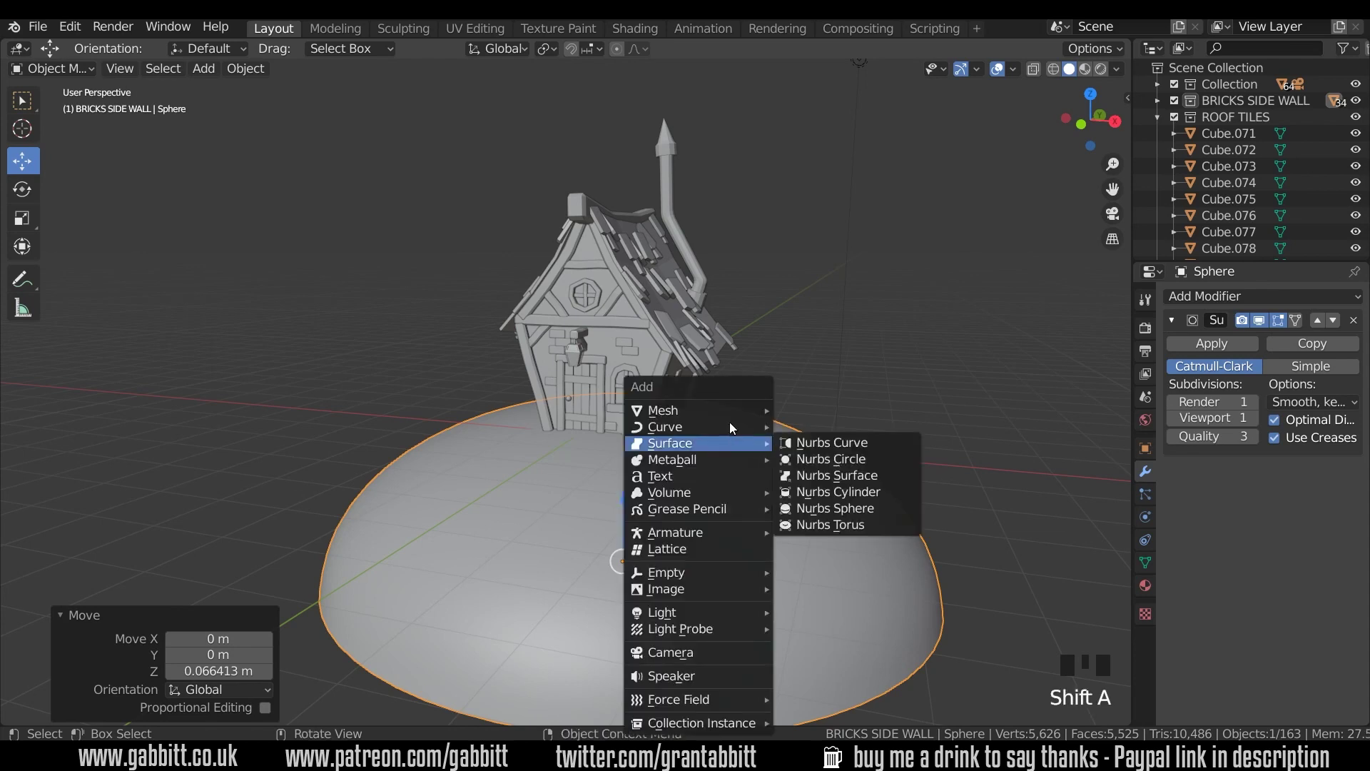
mouse_move(724, 414)
click(796, 411)
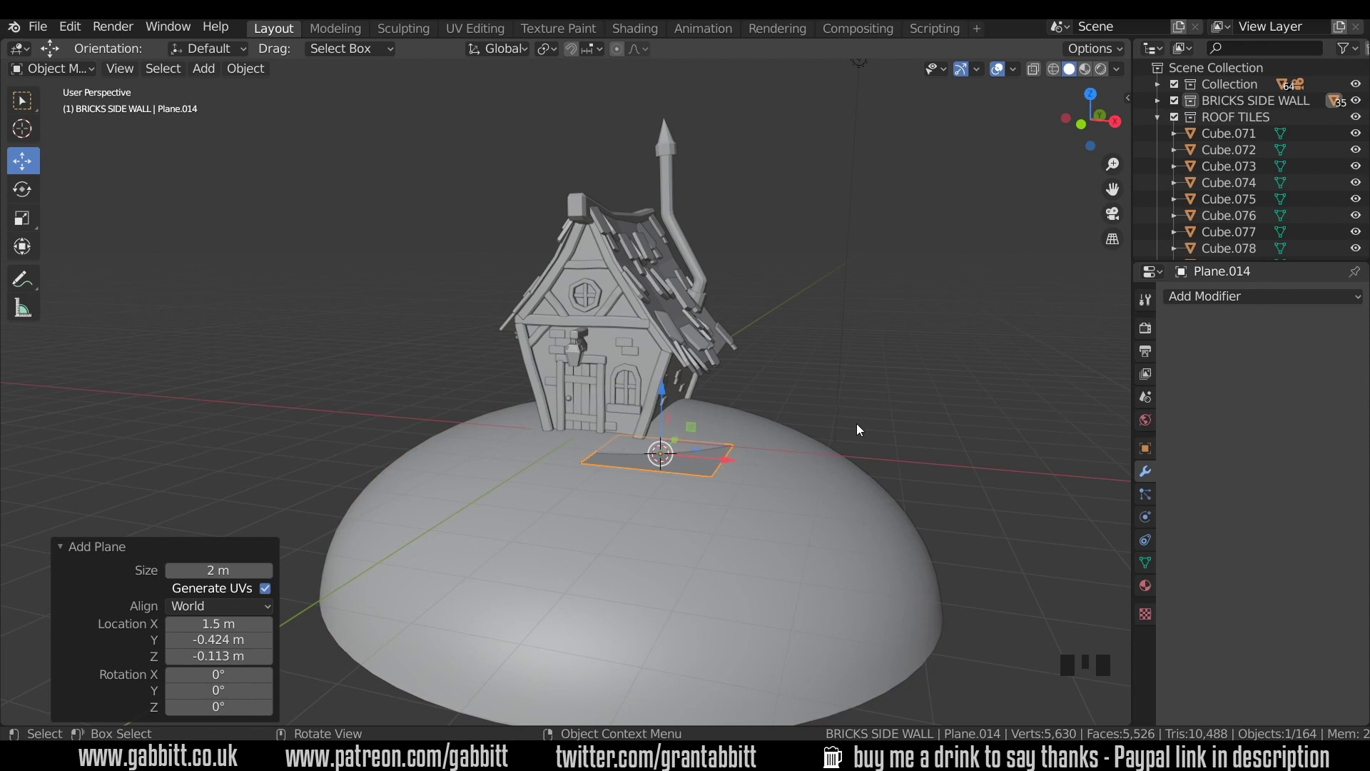
text(rx90)
key(Return)
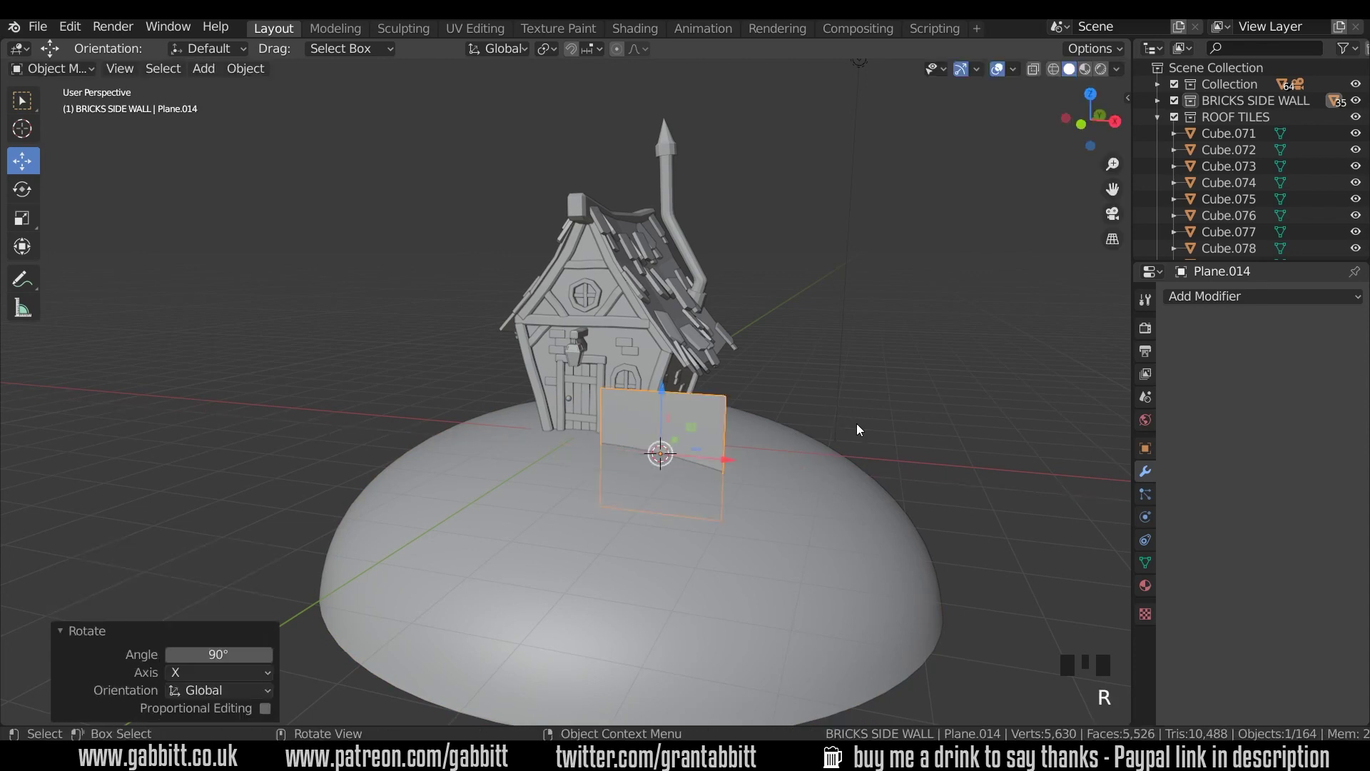
Scale the upright plane to about 0.24, stretch it taller along Z and raise it above the hill.
key(s)
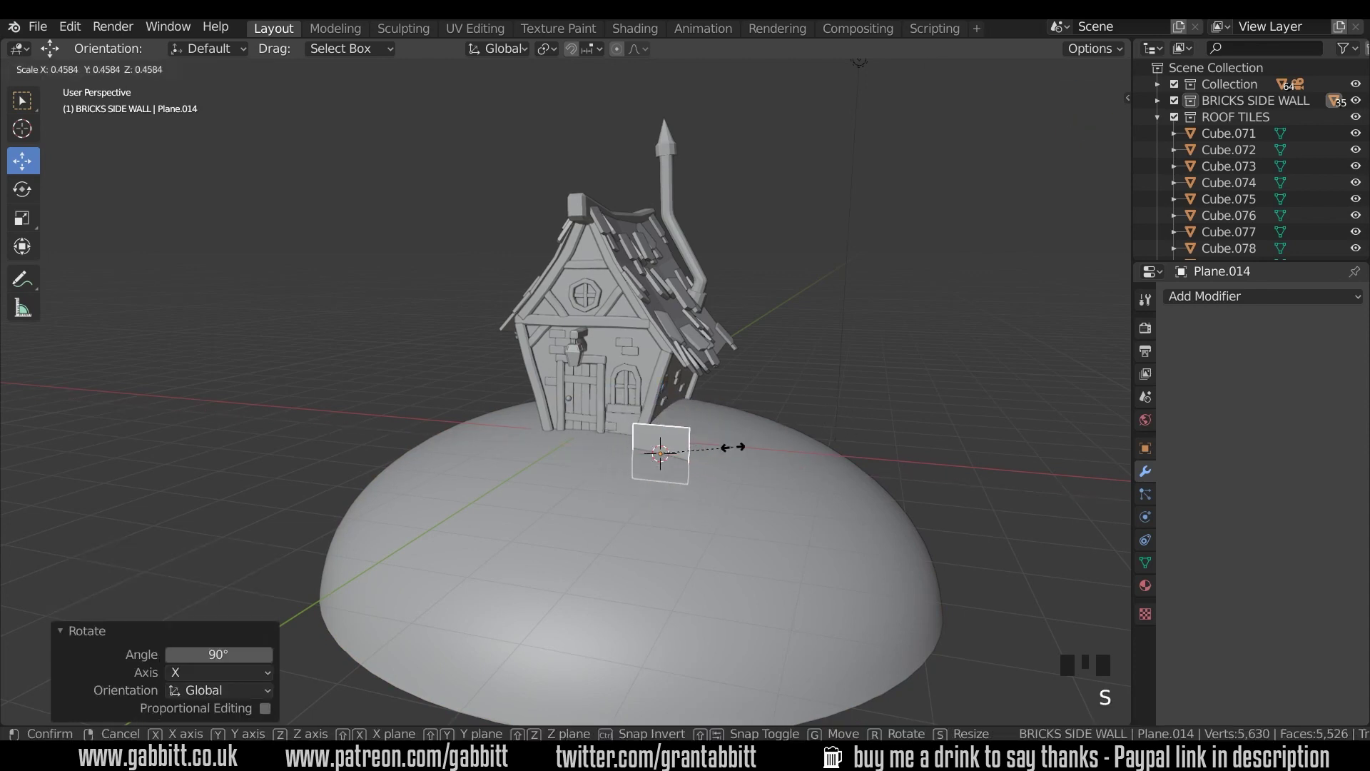
click(693, 433)
key(s)
key(z)
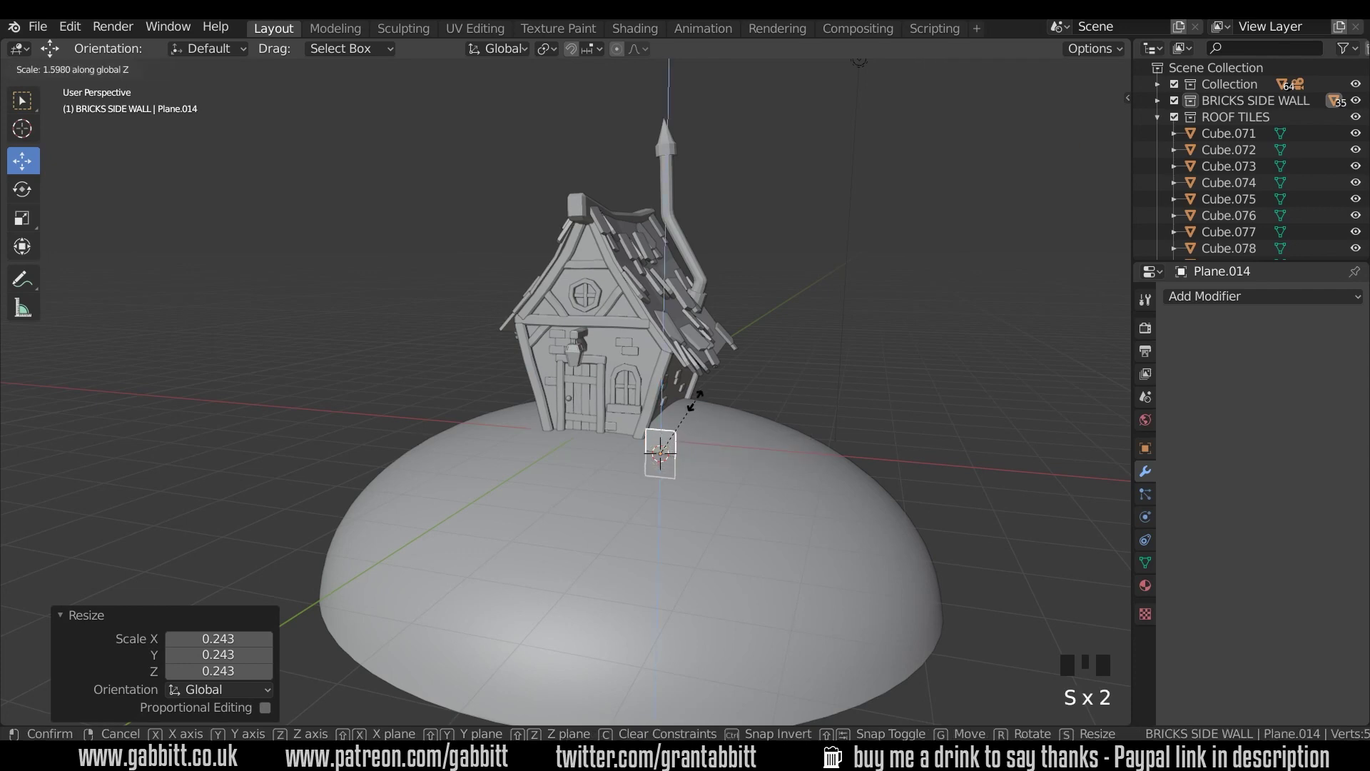
click(692, 396)
drag(662, 390, 663, 358)
Cut two evenly spaced horizontal edge loops across the upright plane.
key(Tab)
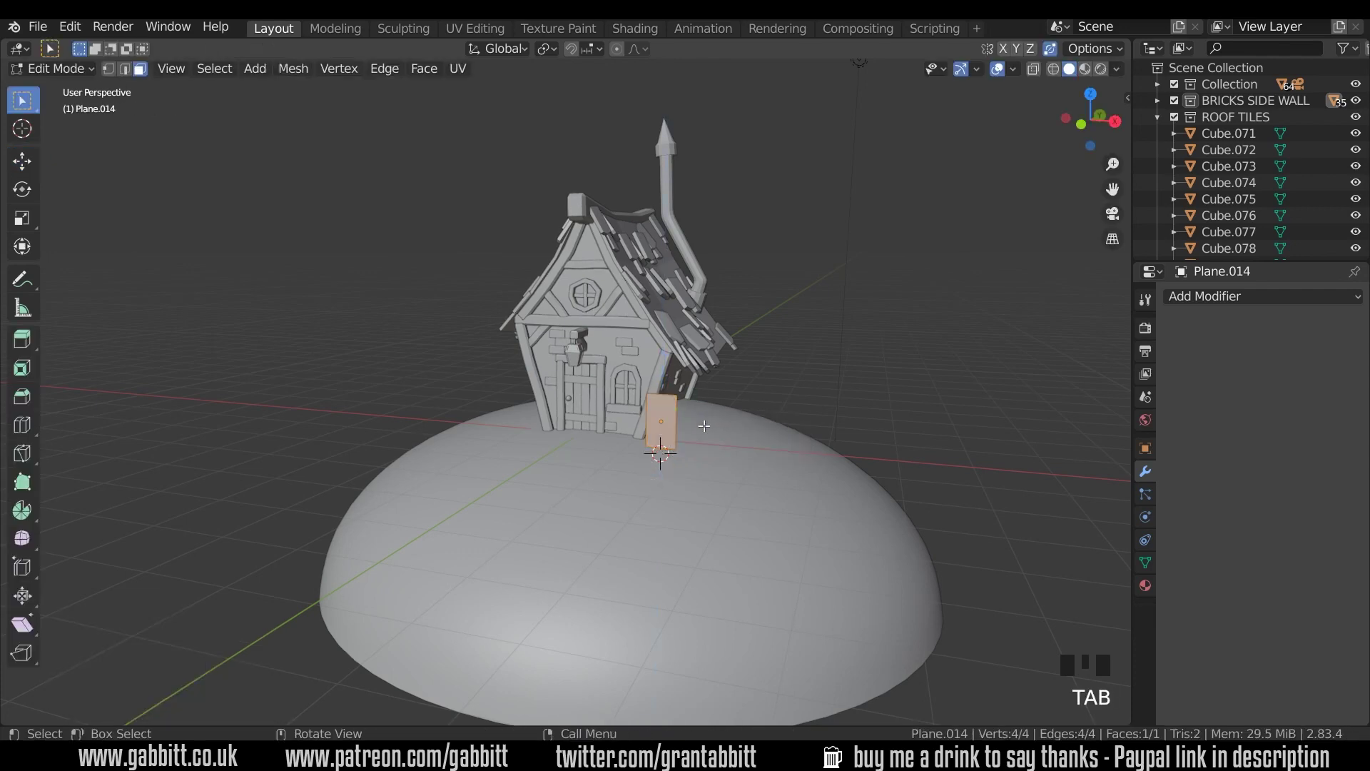
key(KP_Decimal)
scroll(704, 426, down, 2)
key(ctrl+r)
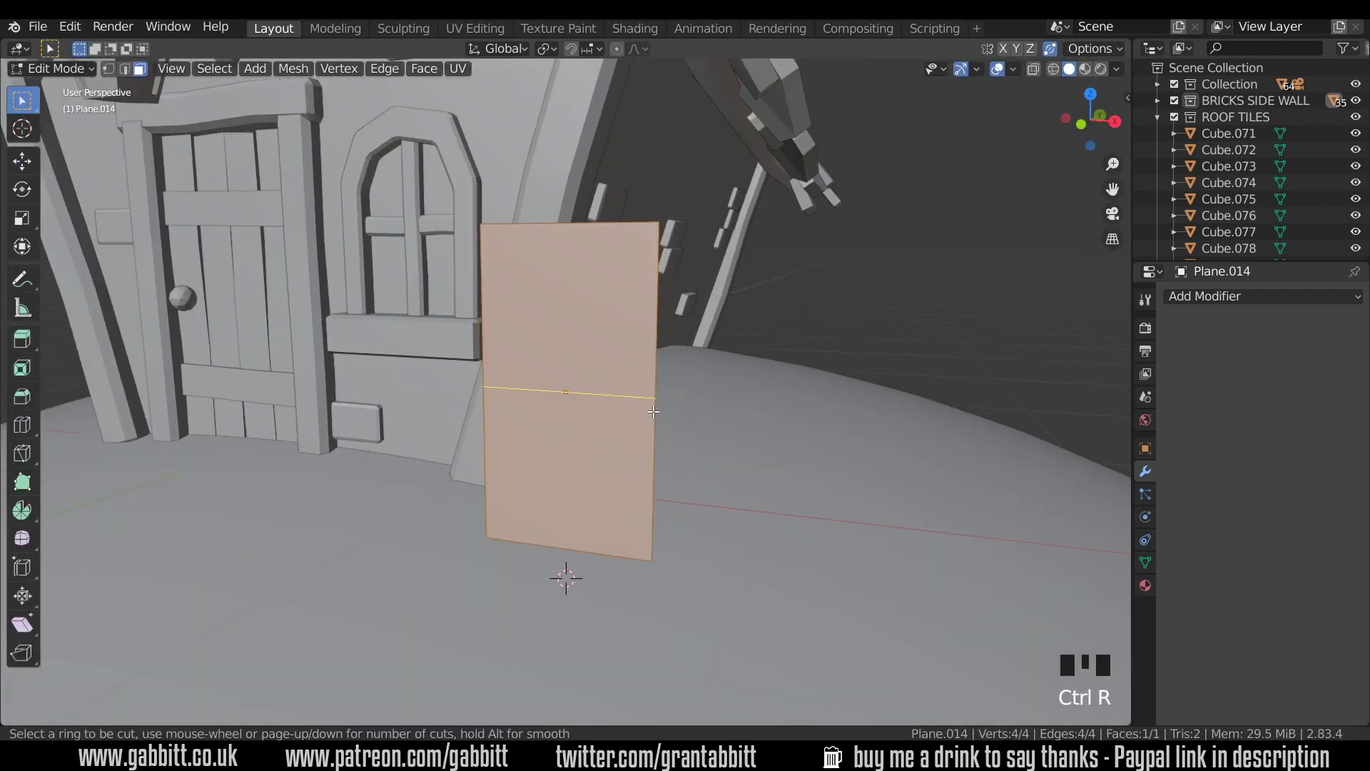
scroll(654, 412, up, 1)
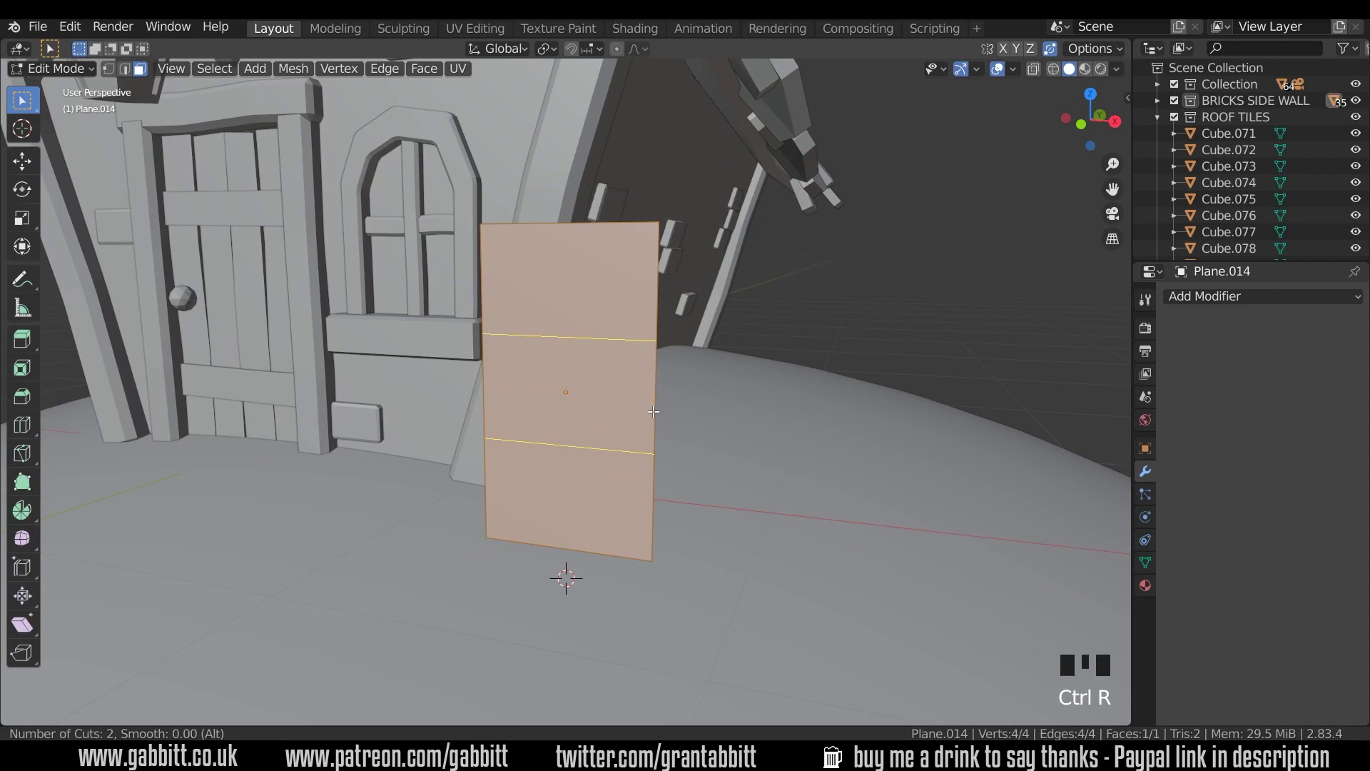
click(653, 412)
Scale the upright plane's top edge to about 0.36 with smooth proportional editing at a size of about 0.47.
middle_drag(653, 412, 662, 417)
click(594, 227)
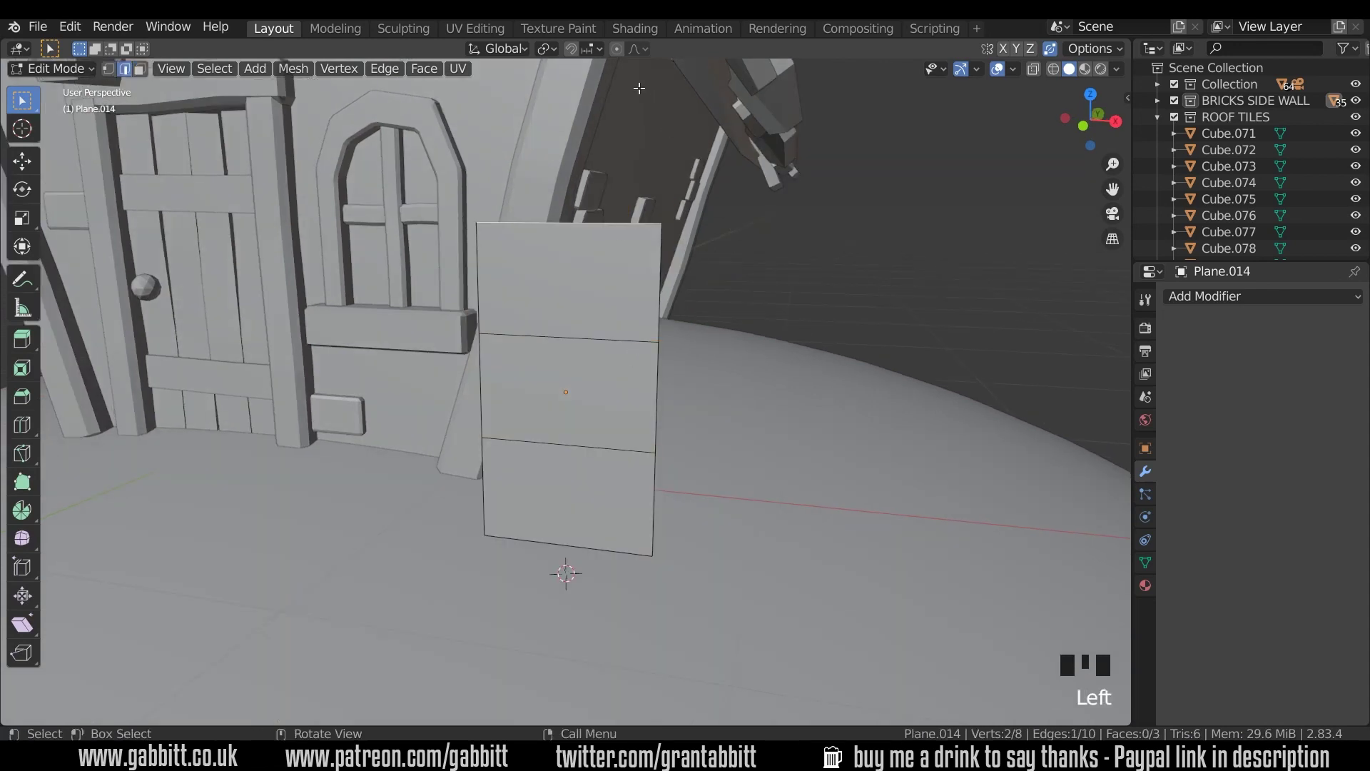
click(619, 50)
key(s)
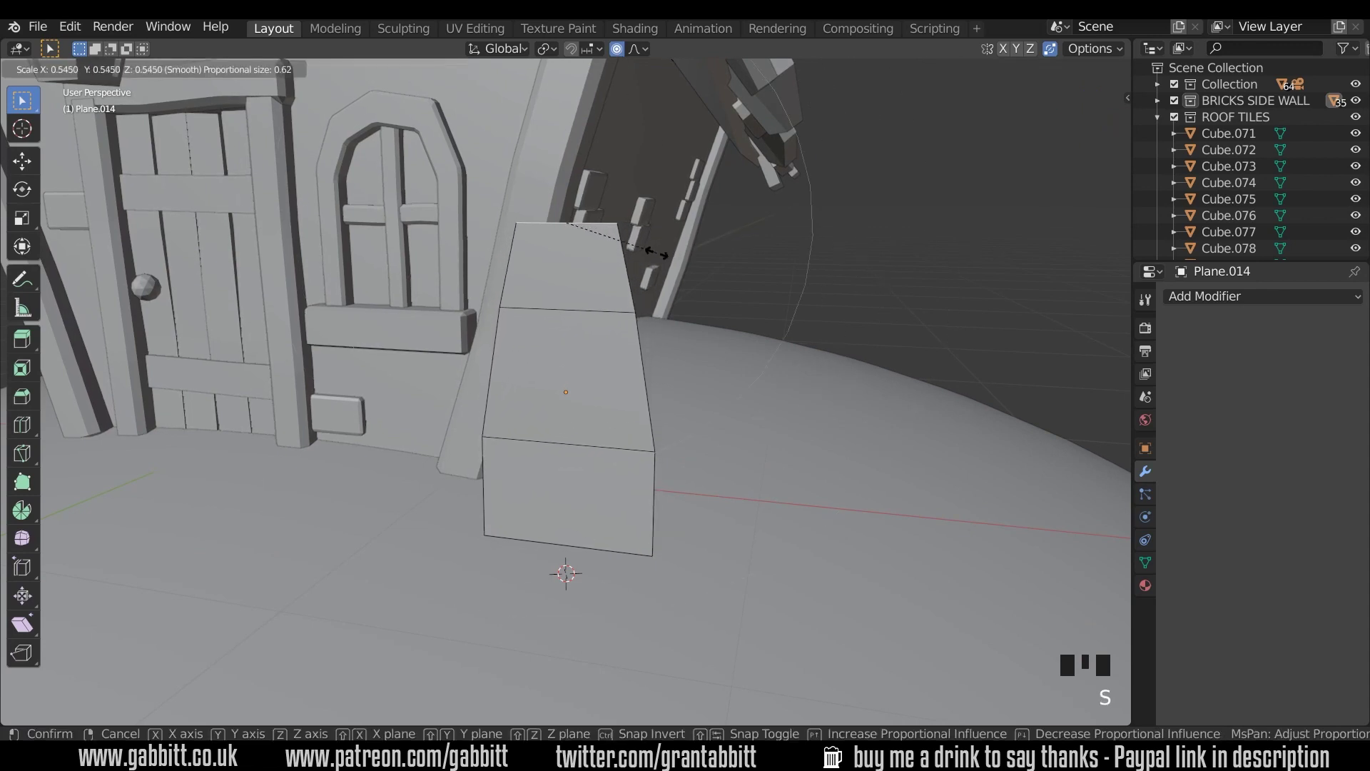
scroll(657, 250, up, 4)
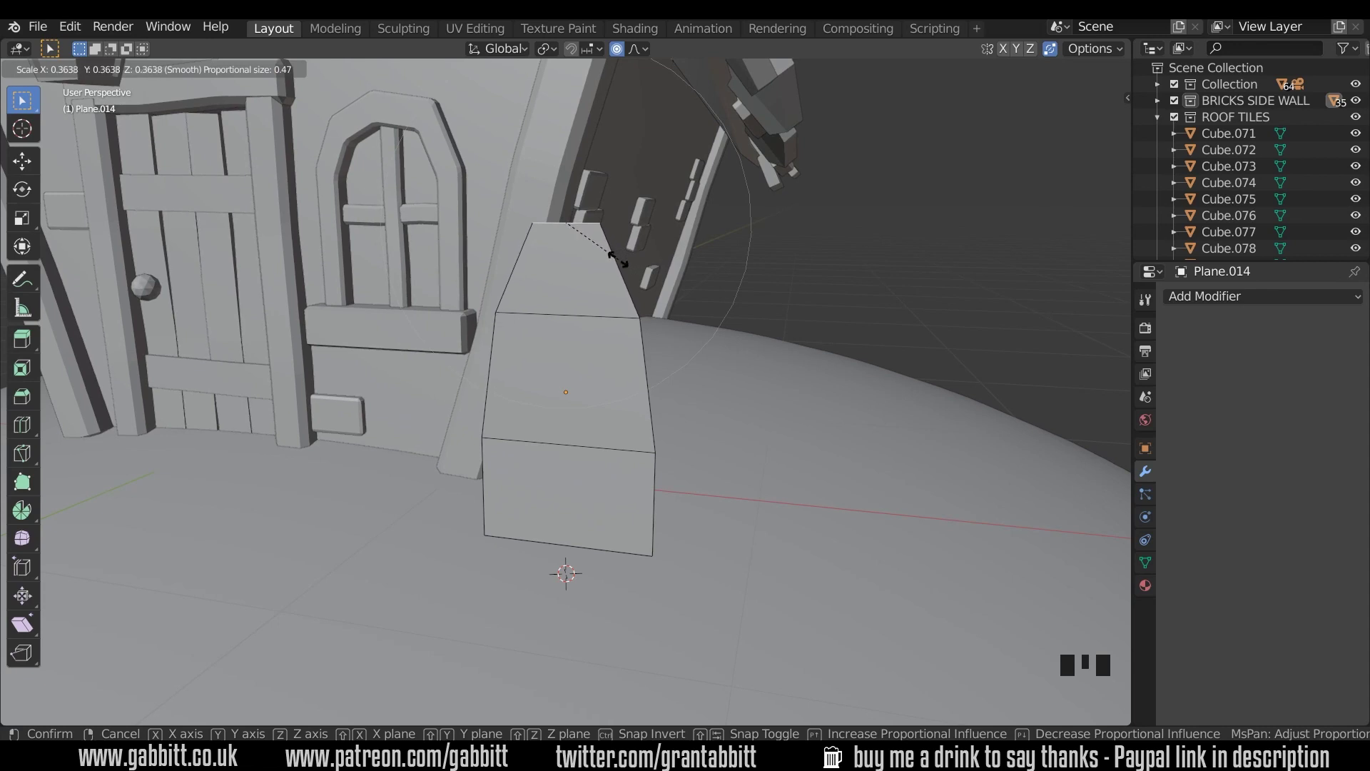
click(619, 259)
Scale the plane's bottom edge to about 0.57 with proportional editing turned off, tapering the leaf shape towards its base.
click(564, 546)
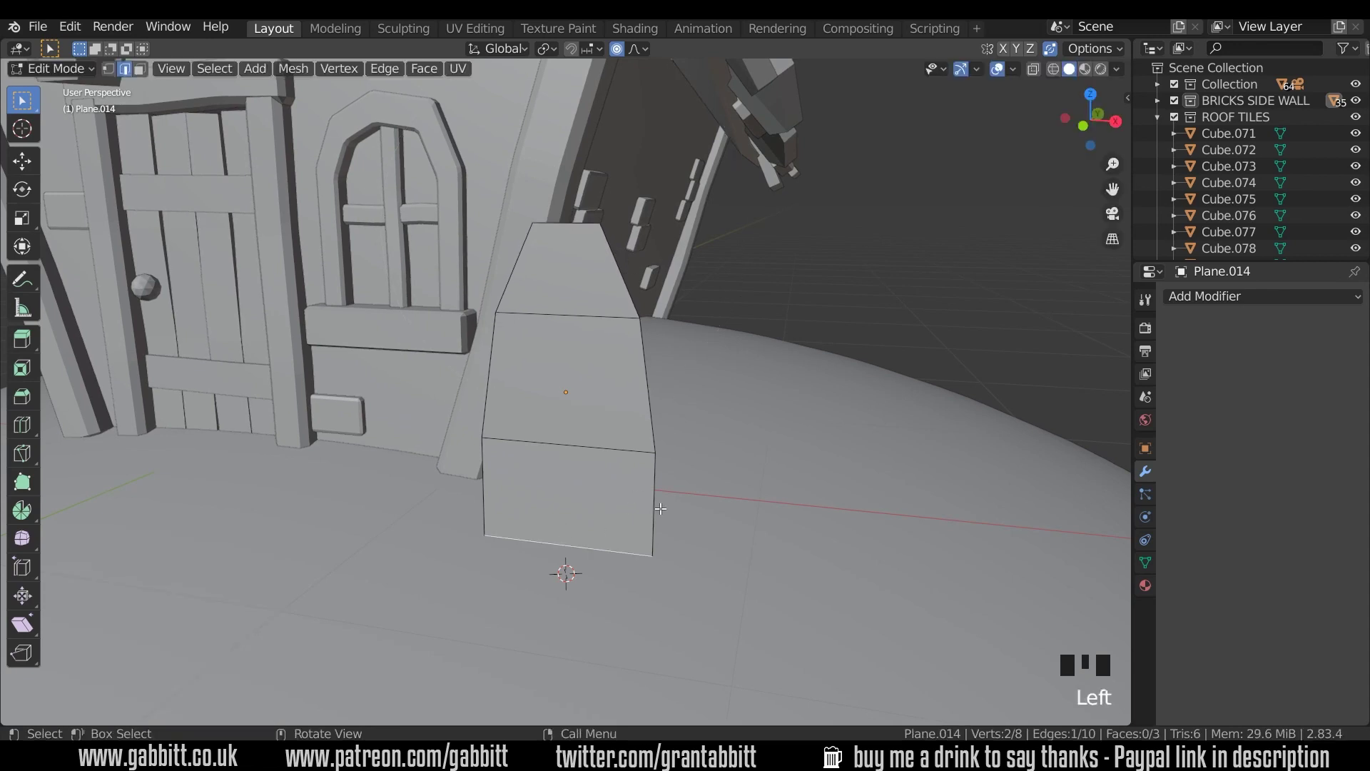
click(618, 49)
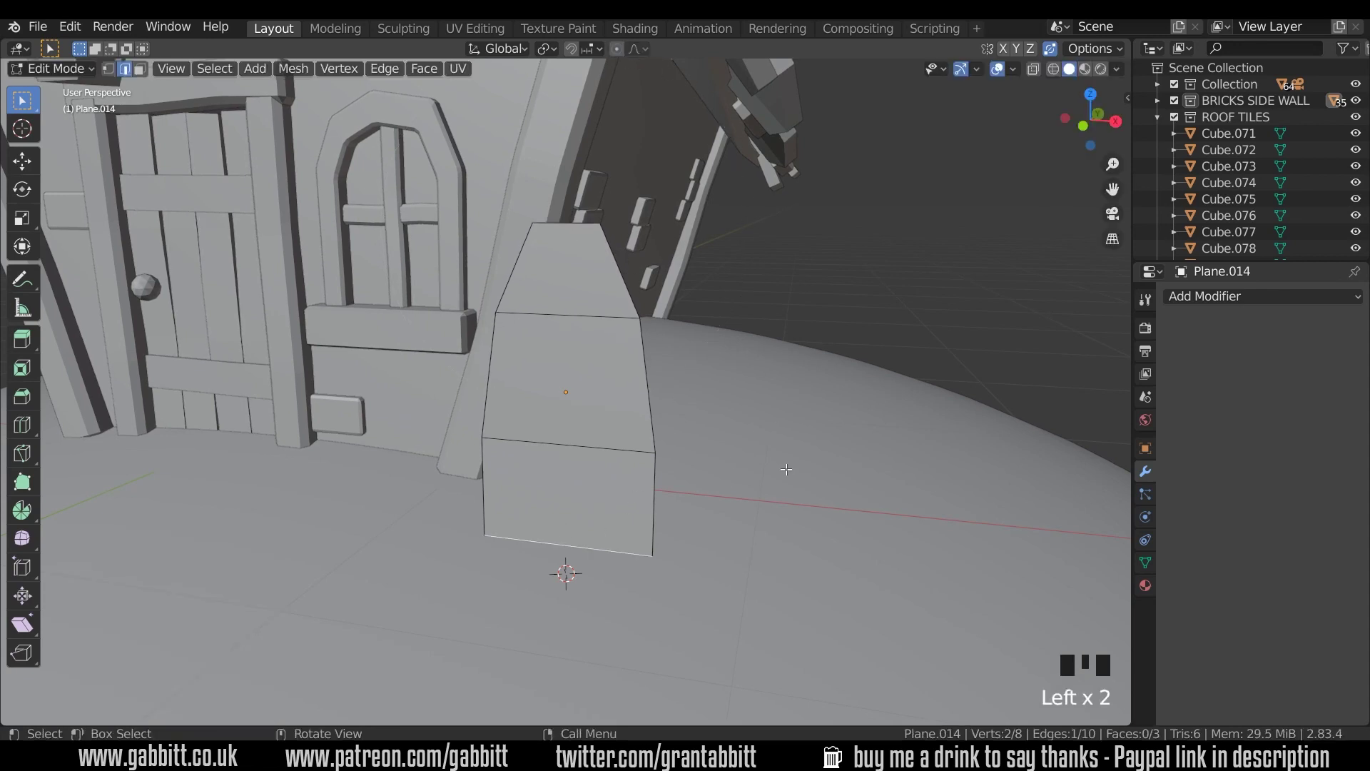
key(s)
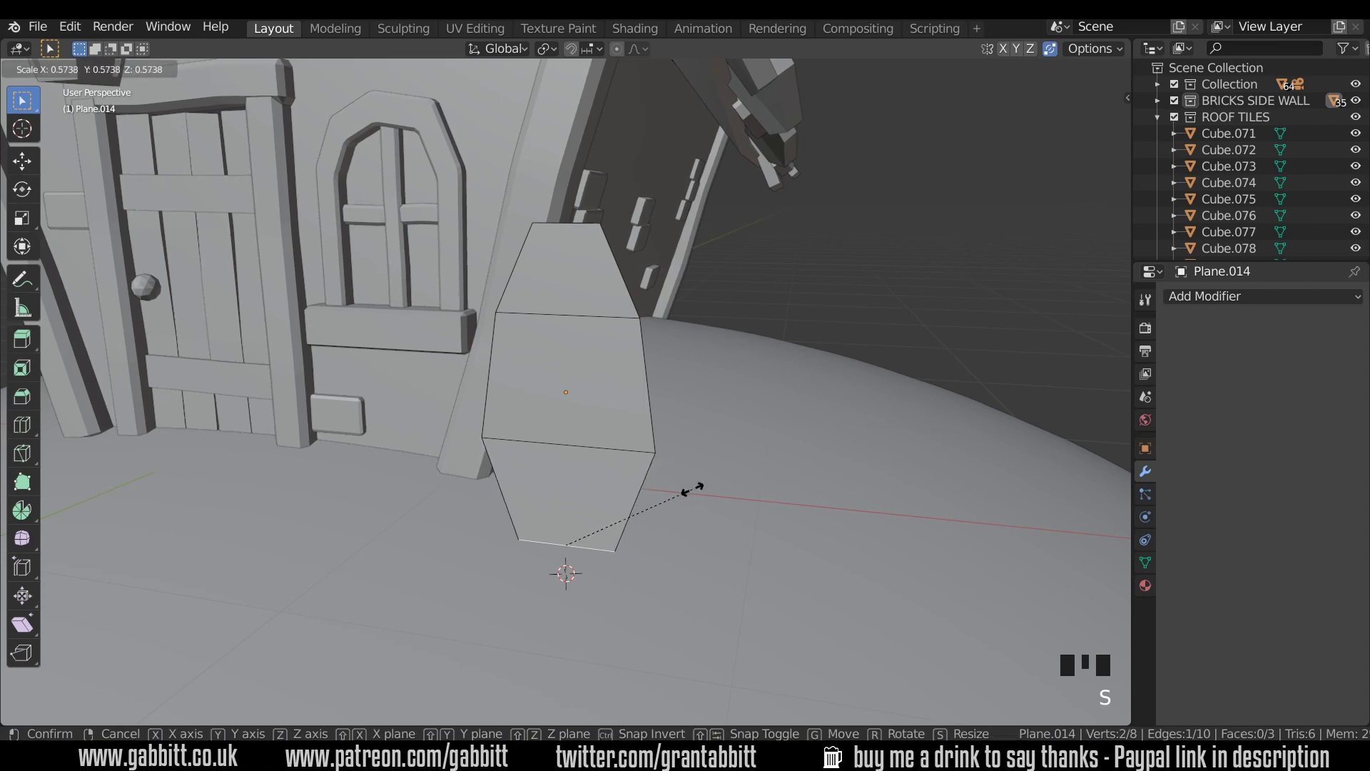
click(697, 490)
With proportional editing on, rotate the leaf's top edge about 39° and move it down to start bending the leaf.
middle_drag(698, 490, 566, 222)
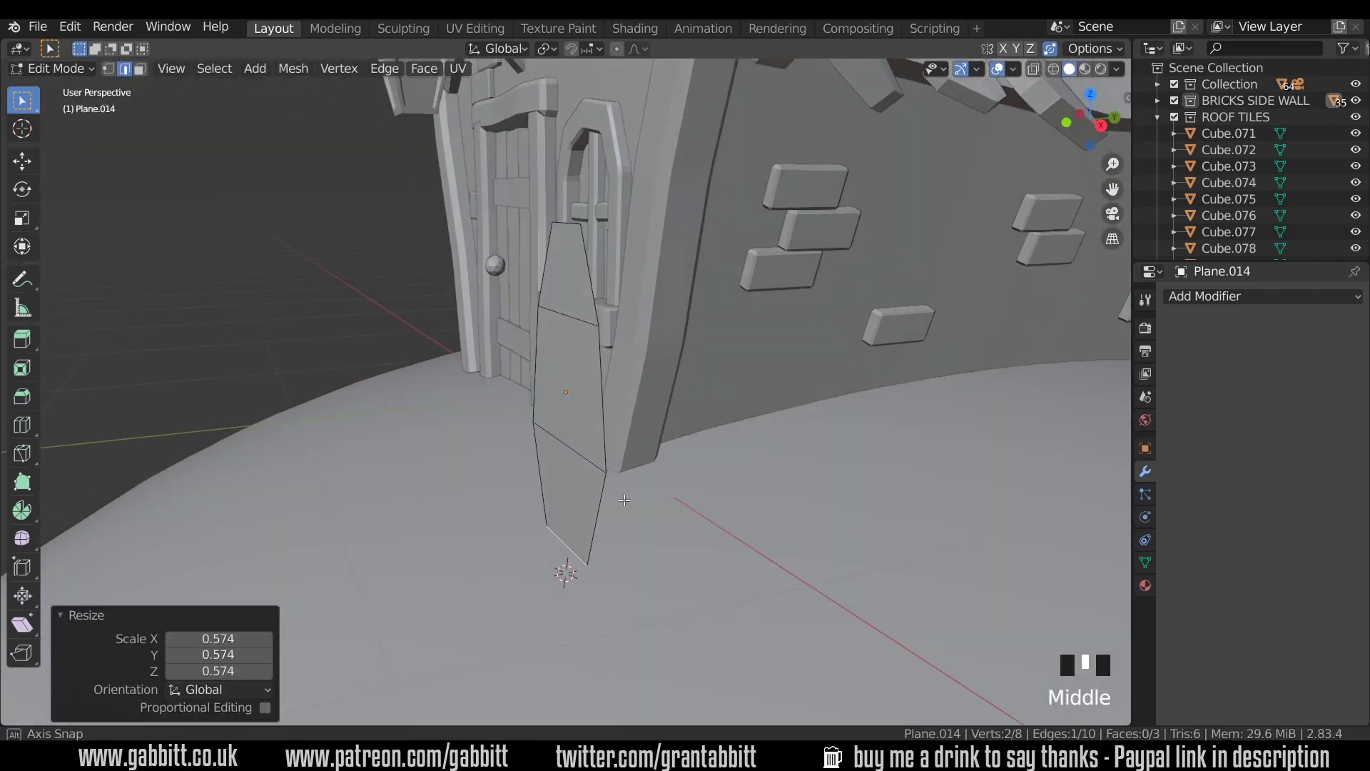
click(586, 216)
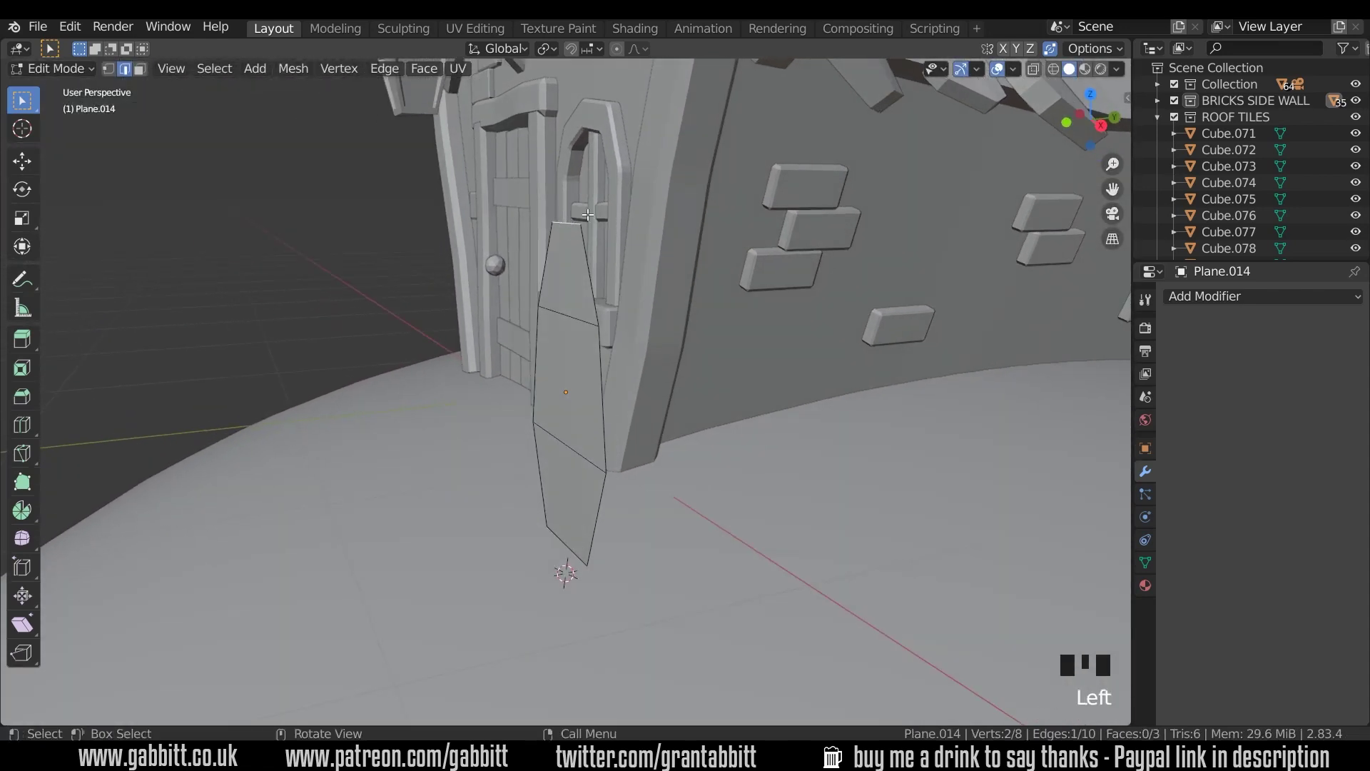
click(615, 48)
middle_drag(671, 224, 646, 228)
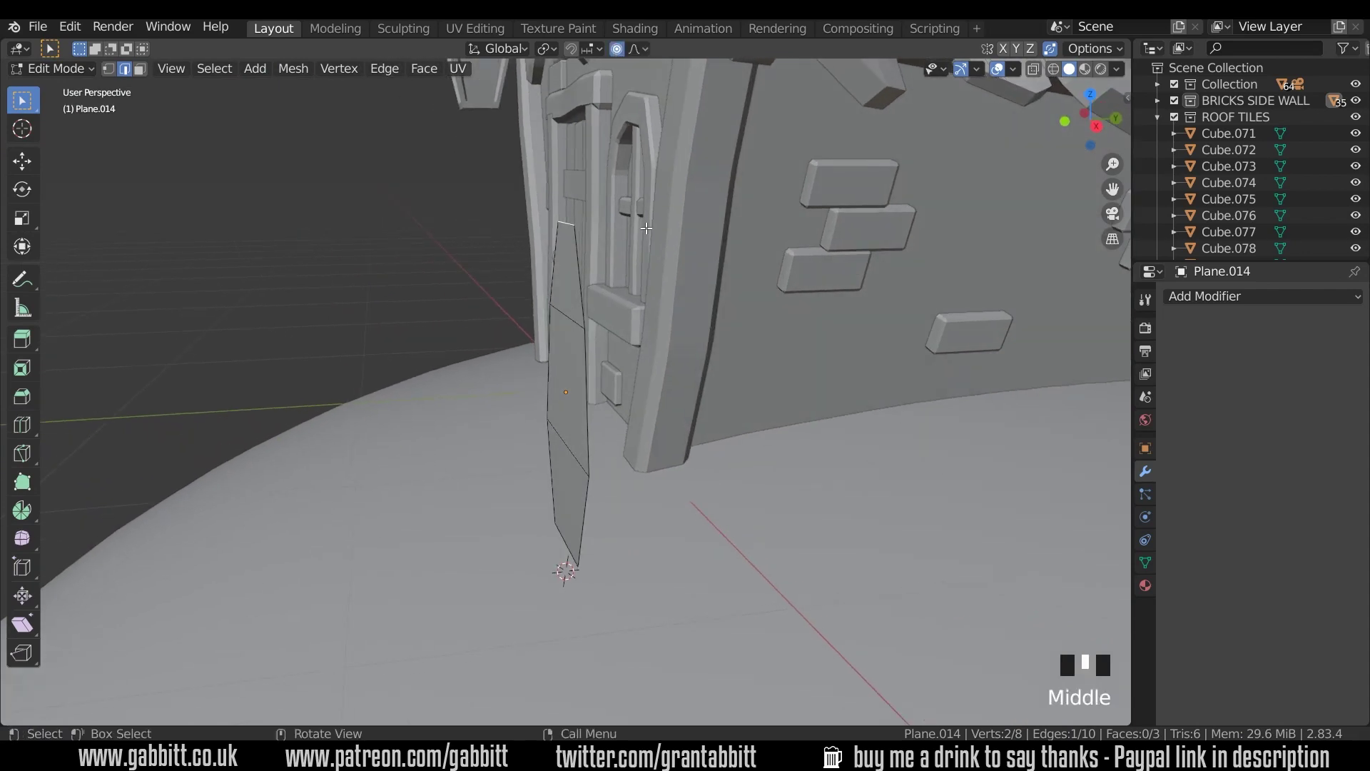
key(r)
click(607, 261)
key(g)
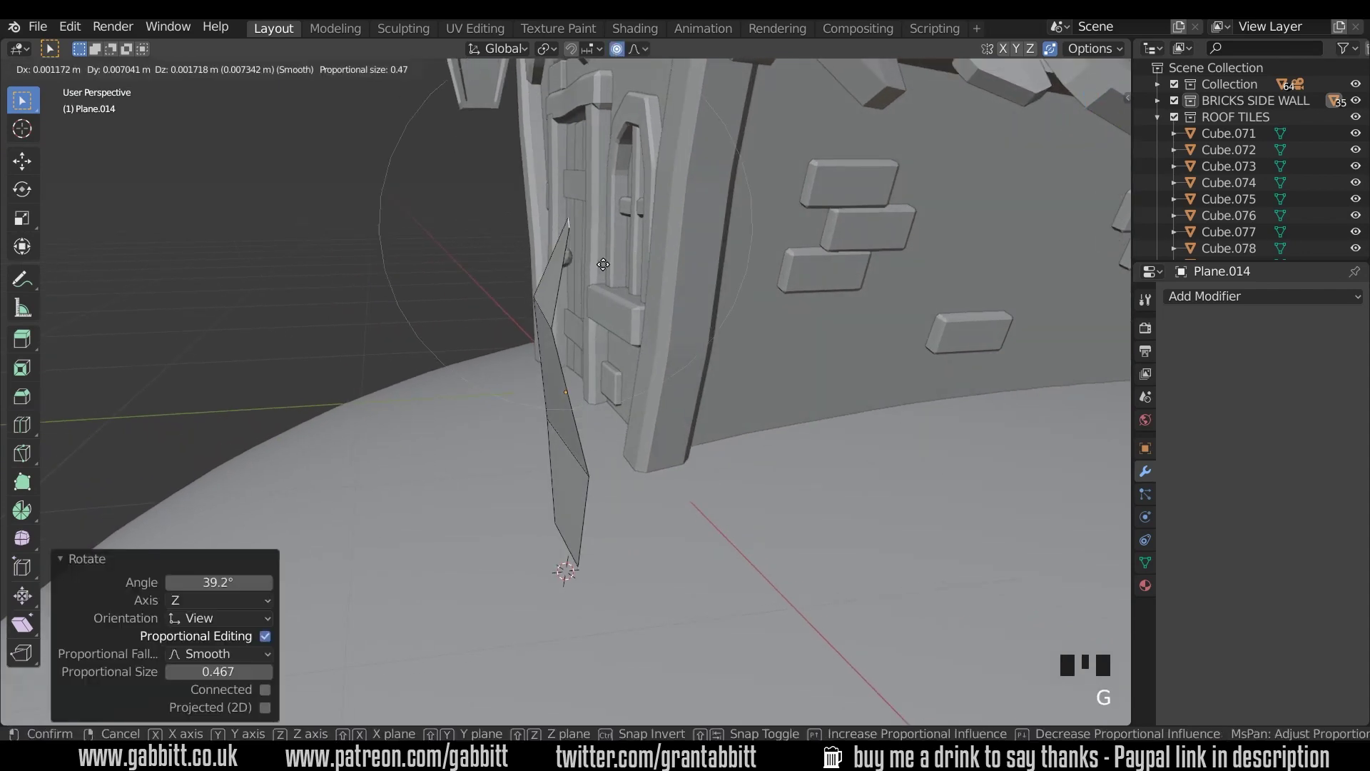
click(768, 368)
Rotate the leaf's top edge about 2° and reposition the upper edges so the tip bends towards the house.
middle_drag(703, 385, 795, 357)
key(r)
click(714, 349)
key(g)
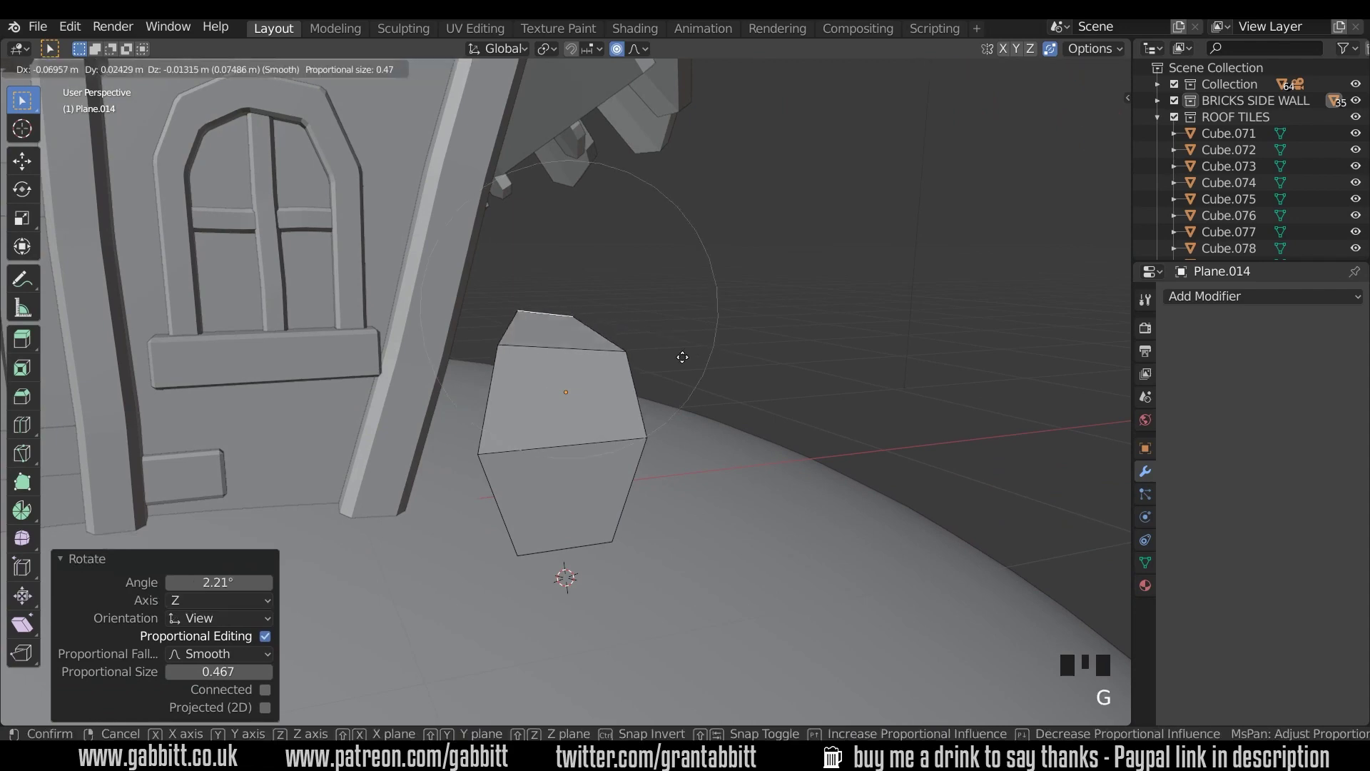
click(650, 361)
middle_drag(650, 360, 616, 491)
key(g)
click(657, 400)
middle_drag(657, 400, 676, 427)
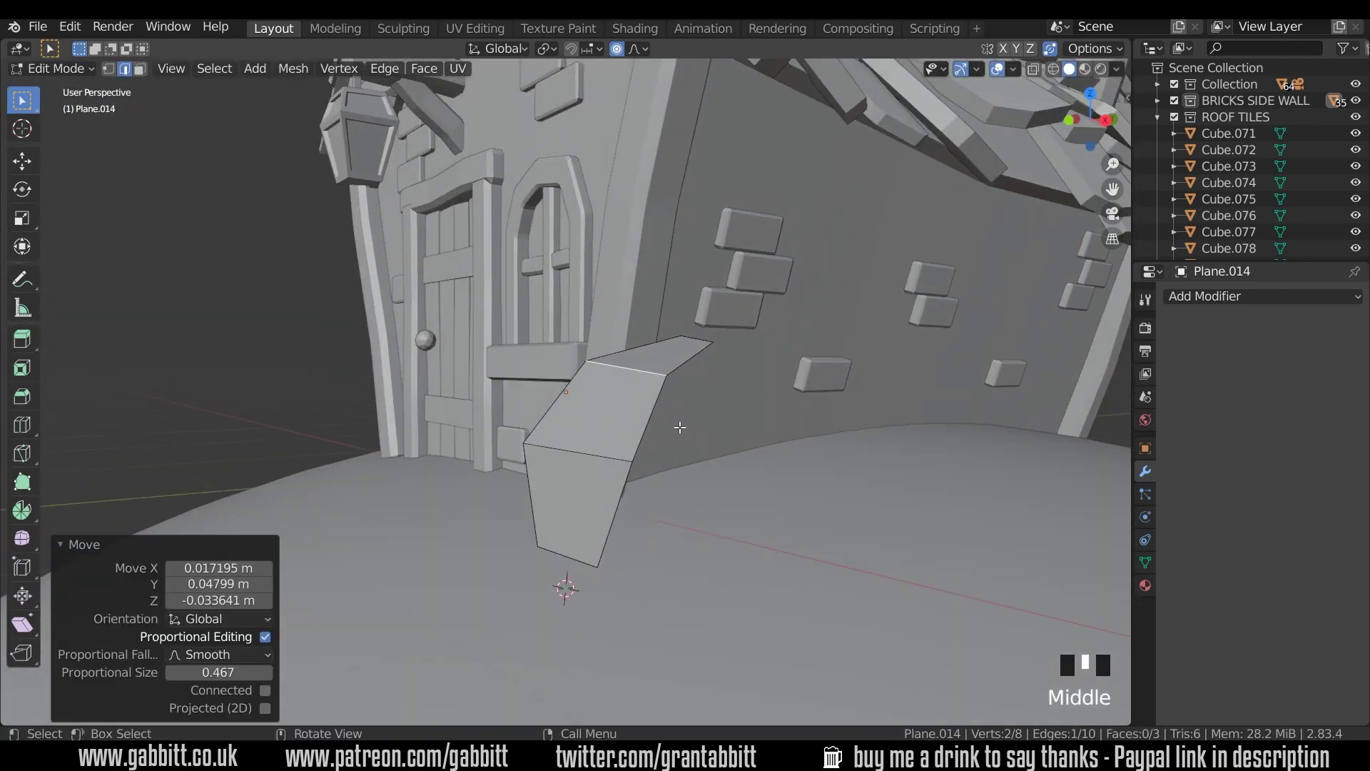
Cut one edge loop across the leaf's middle section and move the edges into a rounder arch, using proportional size 0.29.
key(ctrl+r)
click(645, 420)
right_click(645, 419)
mouse_move(644, 420)
middle_down()
mouse_move(666, 428)
mouse_move(619, 424)
middle_up()
key(g)
click(621, 389)
key(g)
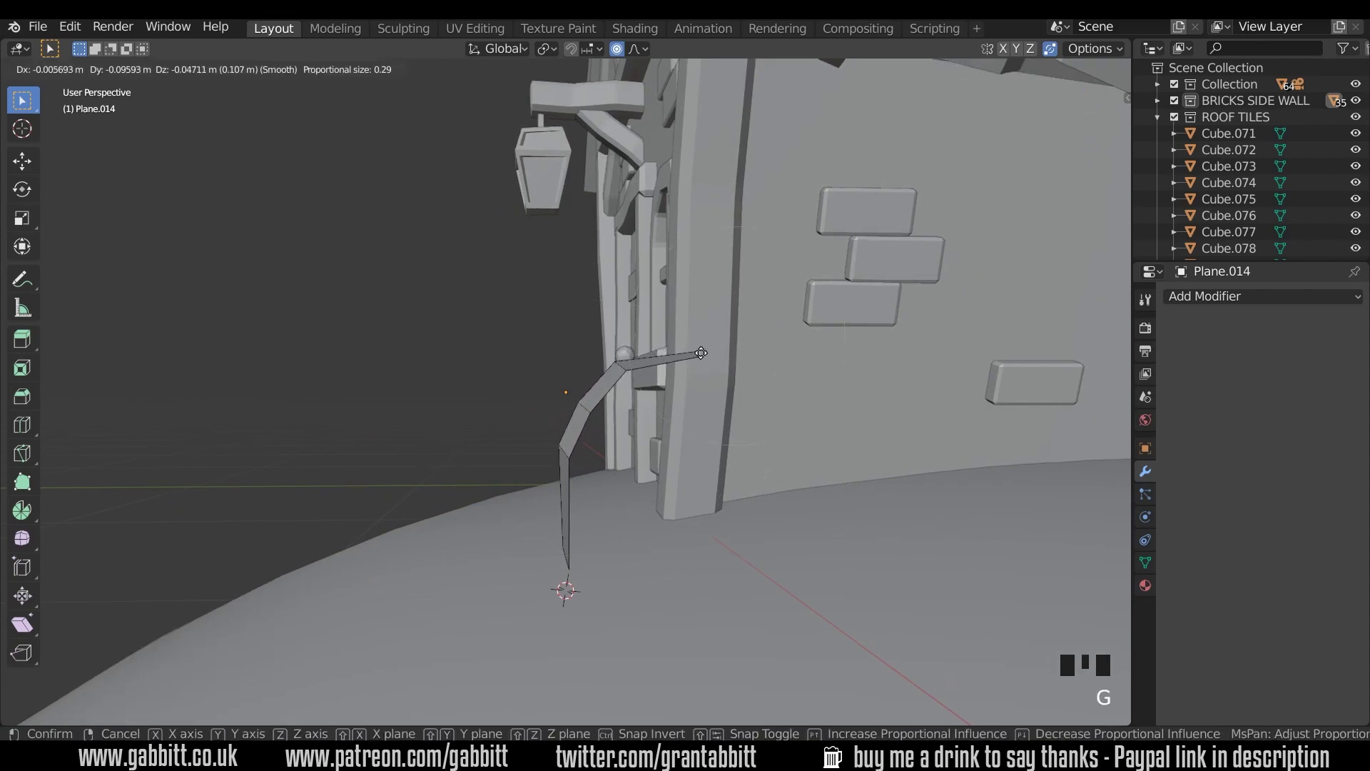
click(622, 367)
Move the leaf's middle and lower cross edges into a smoother curve and rotate the lower one about 14.6°.
click(587, 404)
middle_drag(621, 368, 643, 415)
key(g)
click(601, 414)
click(577, 451)
key(g)
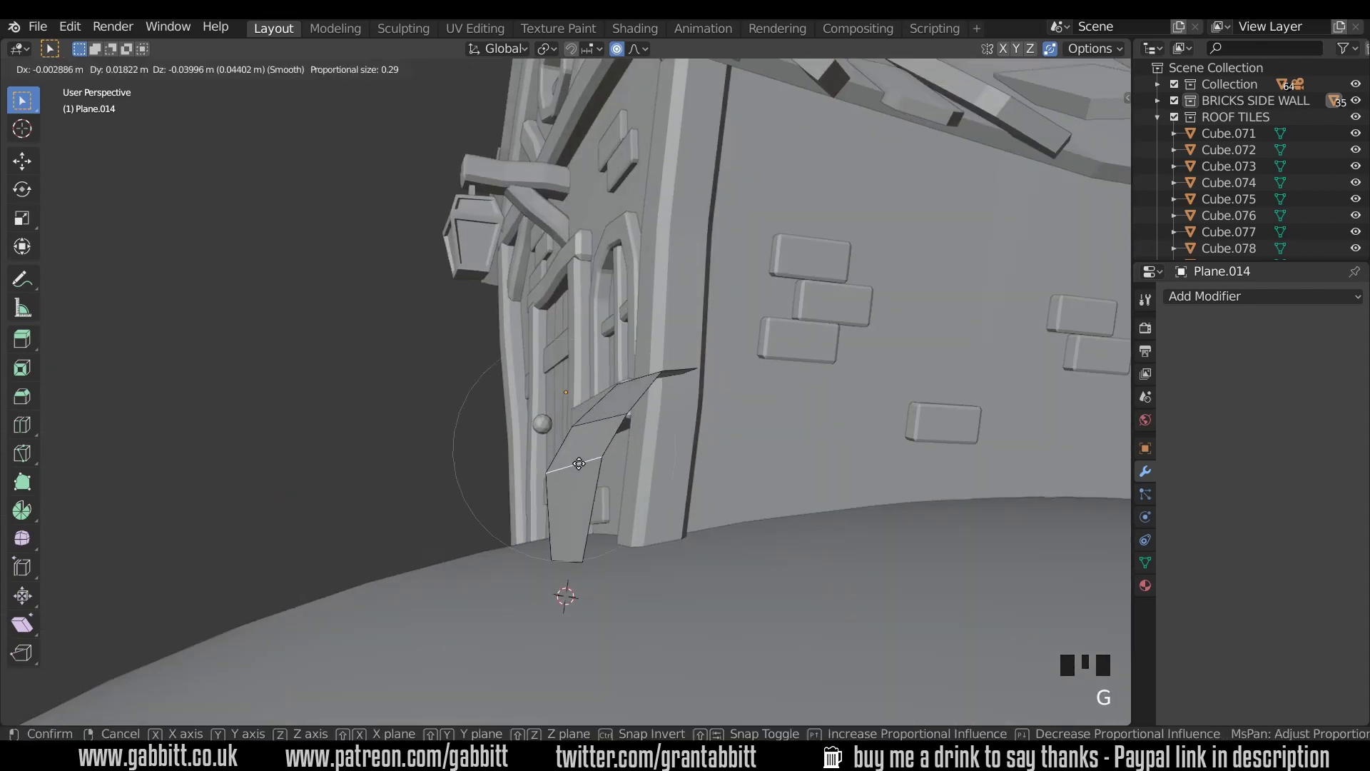
click(581, 468)
click(711, 464)
Reposition the leaf's bend and lower its tip edge about 0.08 m so the leaf droops.
middle_drag(712, 464, 646, 400)
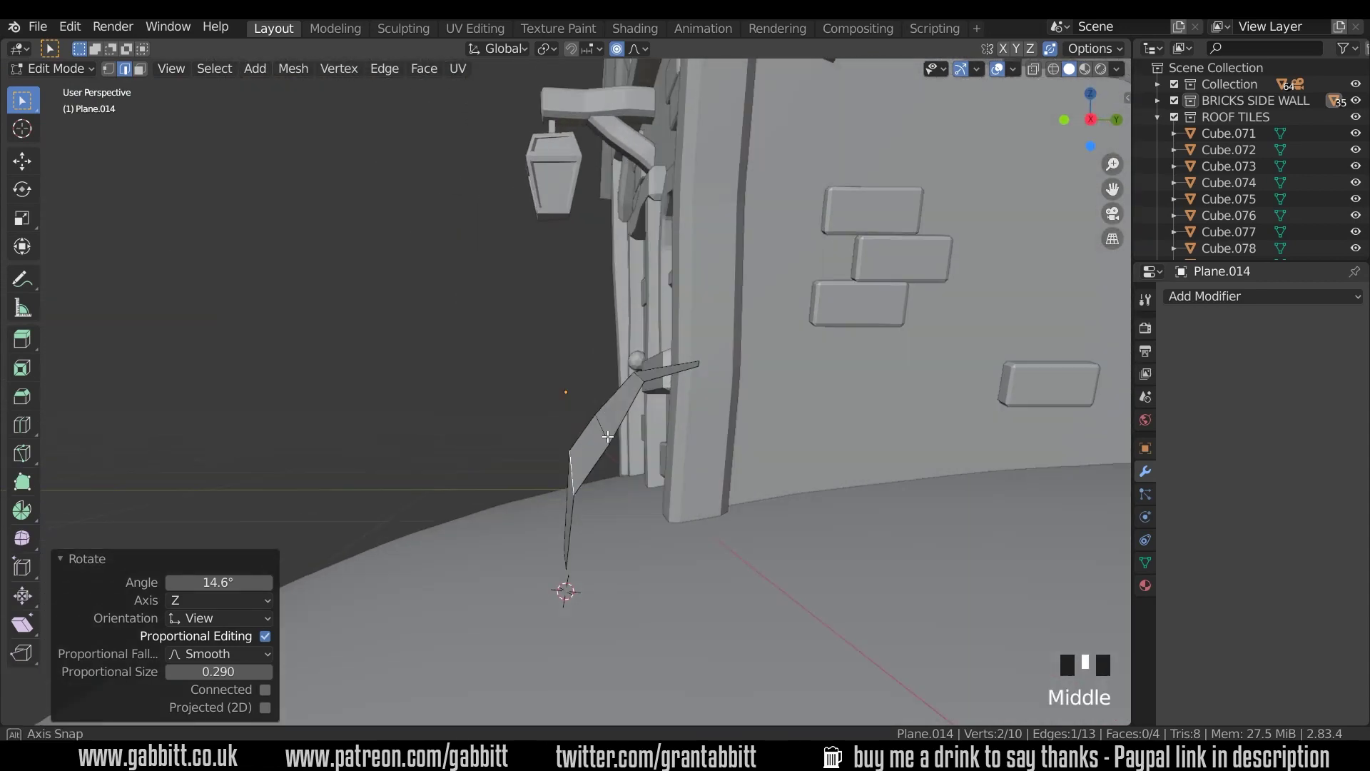
key(g)
click(643, 391)
click(694, 366)
key(g)
click(696, 400)
Snap the 3D cursor to the leaf's bottom edge and set the leaf's origin to the 3D cursor.
middle_drag(660, 454, 759, 483)
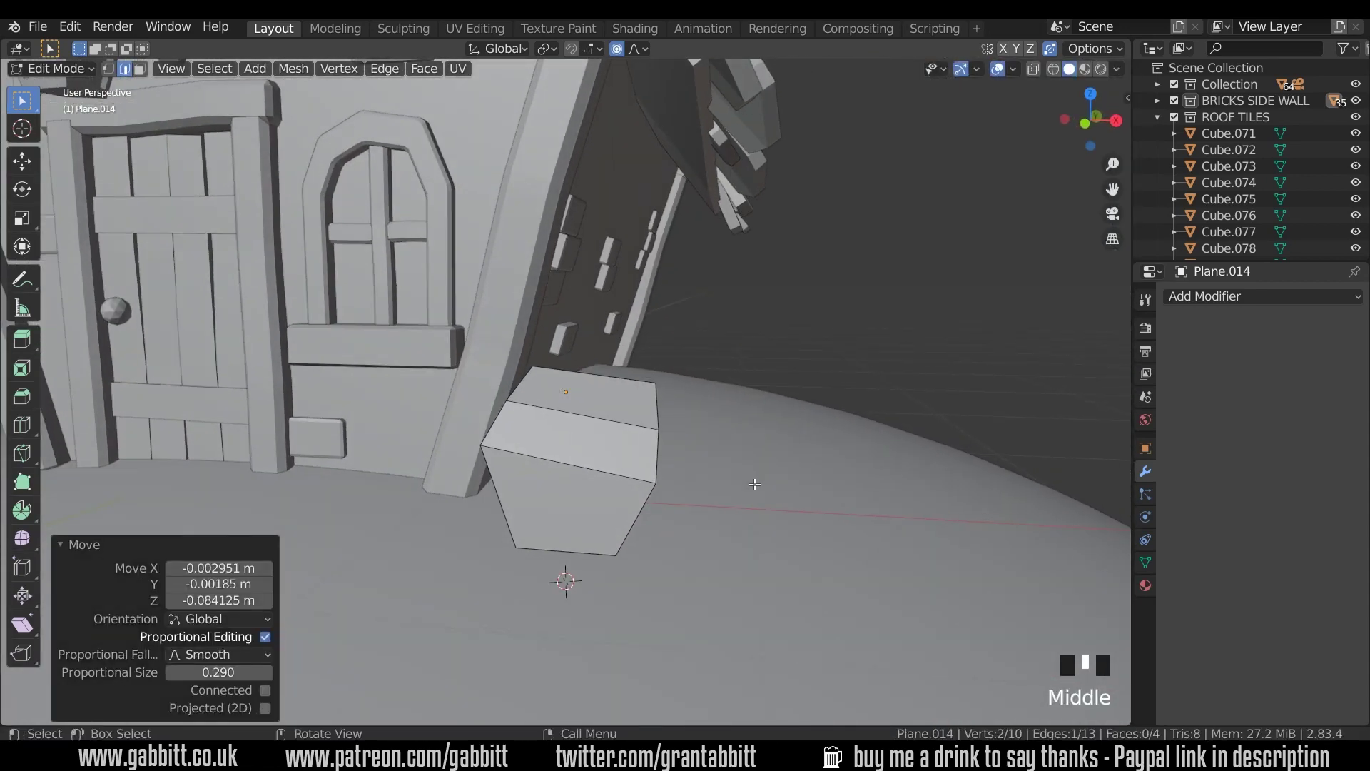
middle_drag(580, 518, 576, 534)
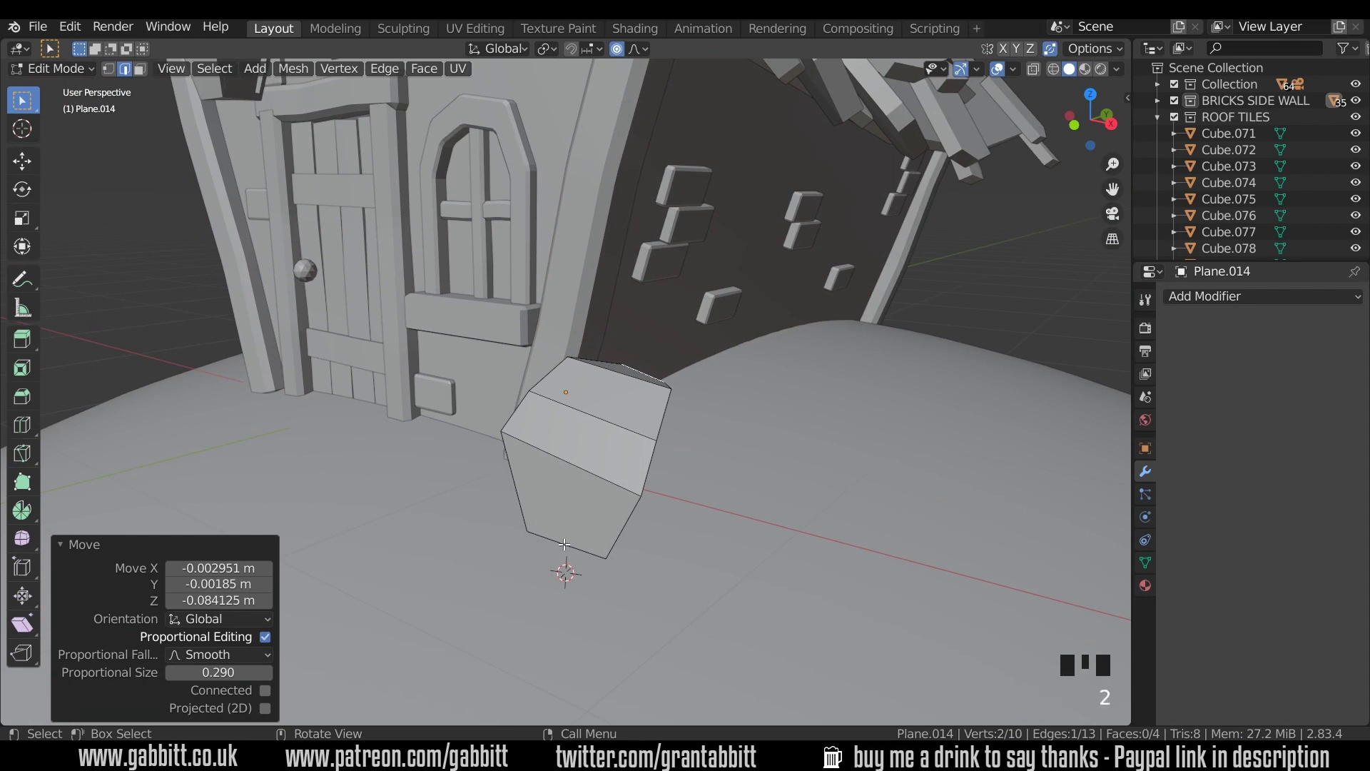
click(576, 566)
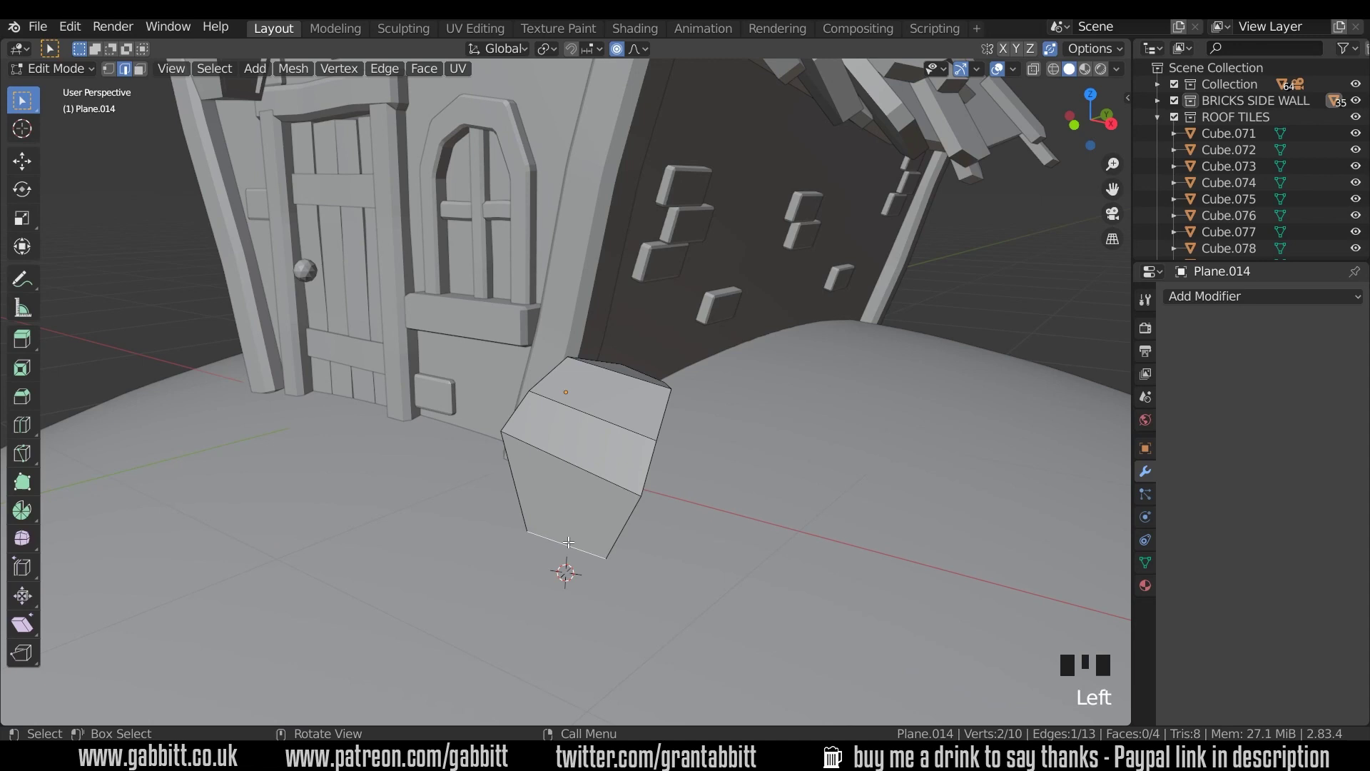
key(shift+s)
key(shift+s)
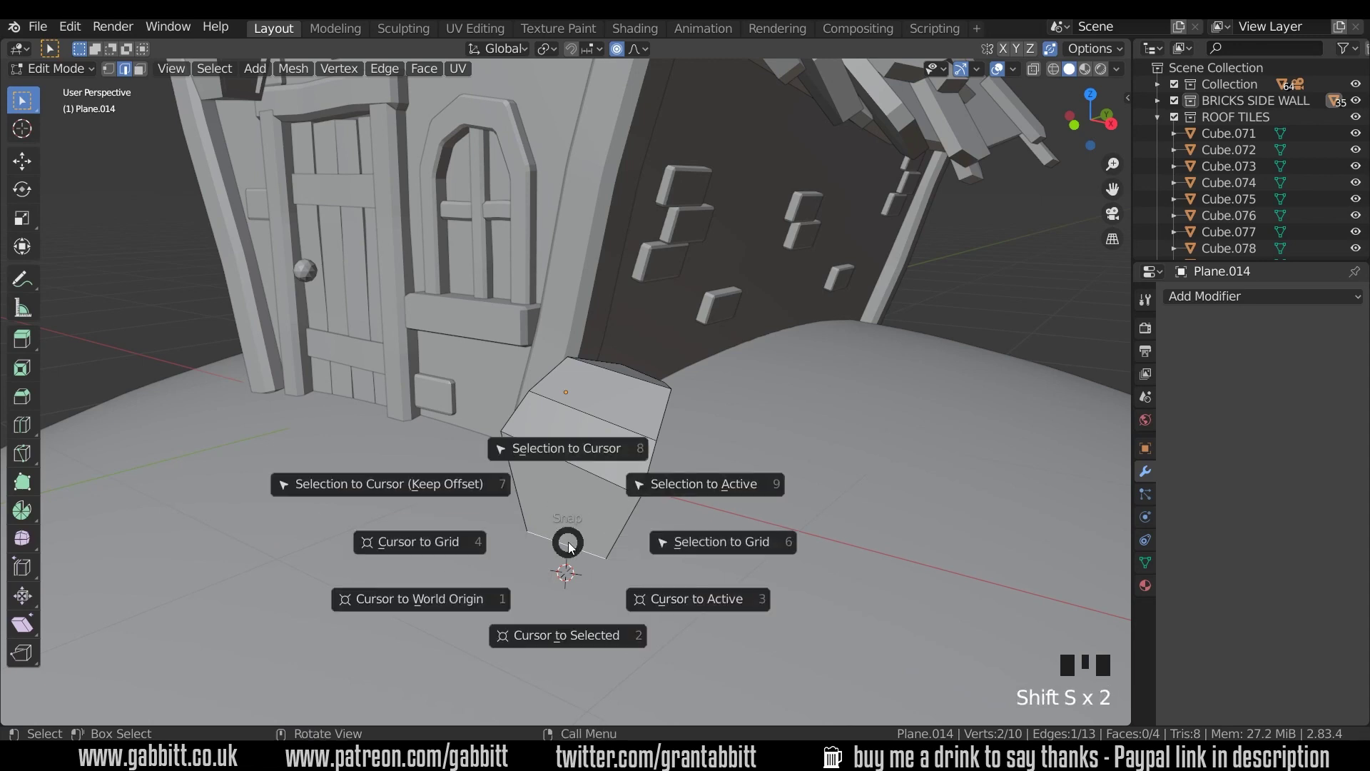
click(568, 635)
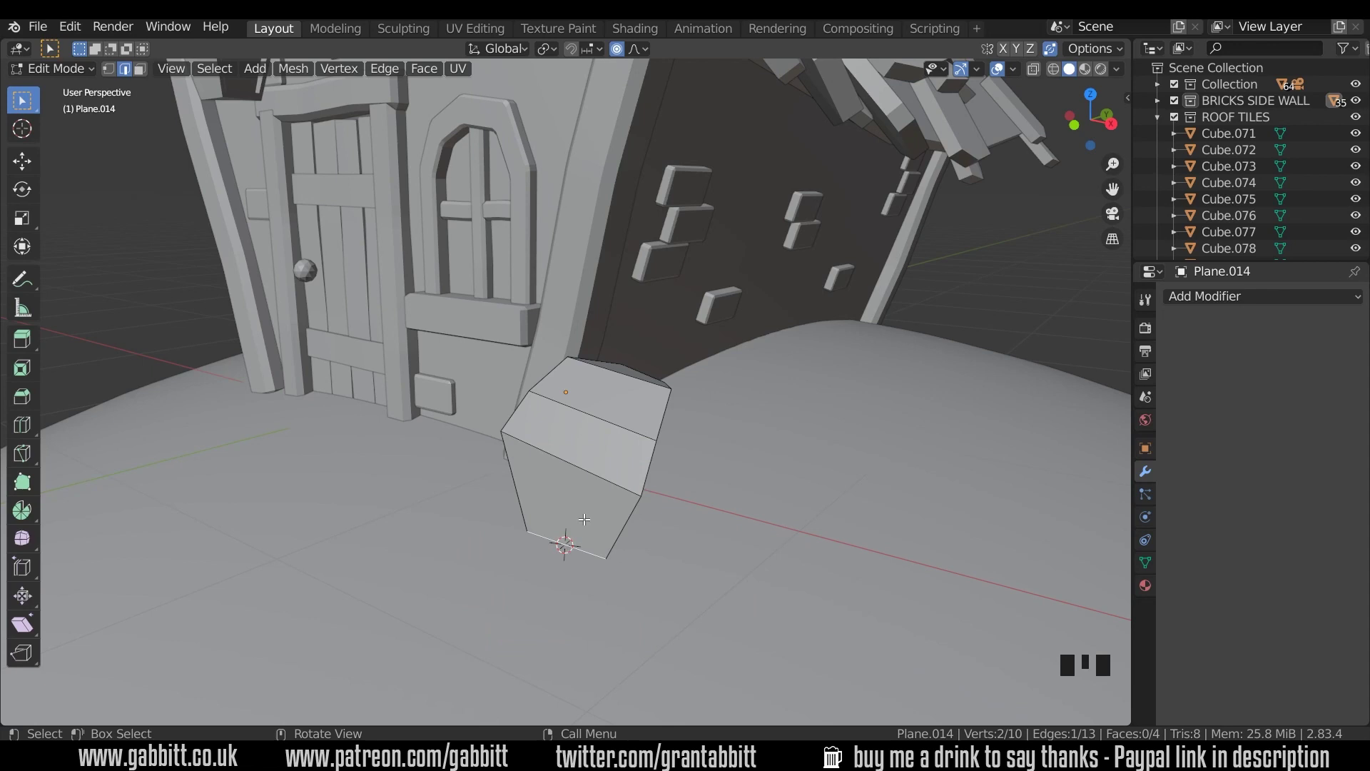
key(Tab)
right_click(587, 491)
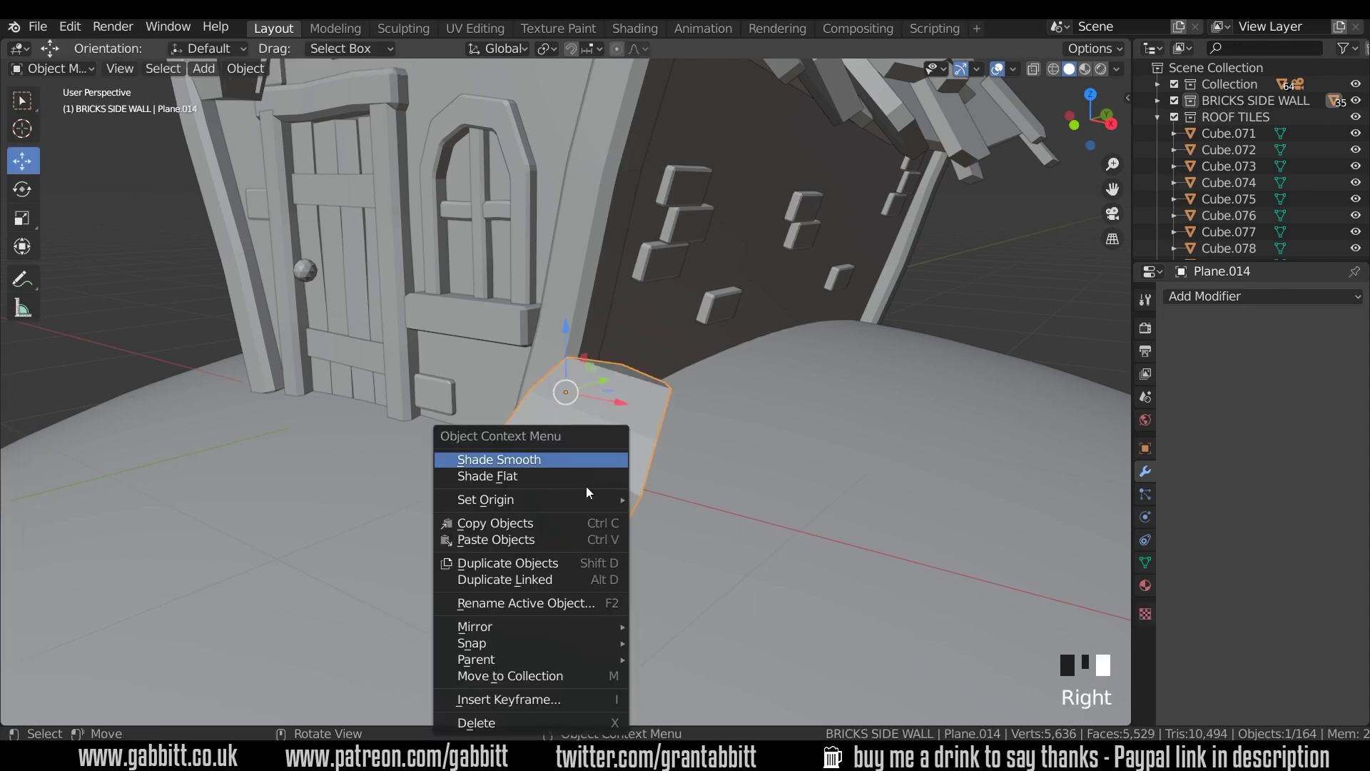
mouse_move(530, 499)
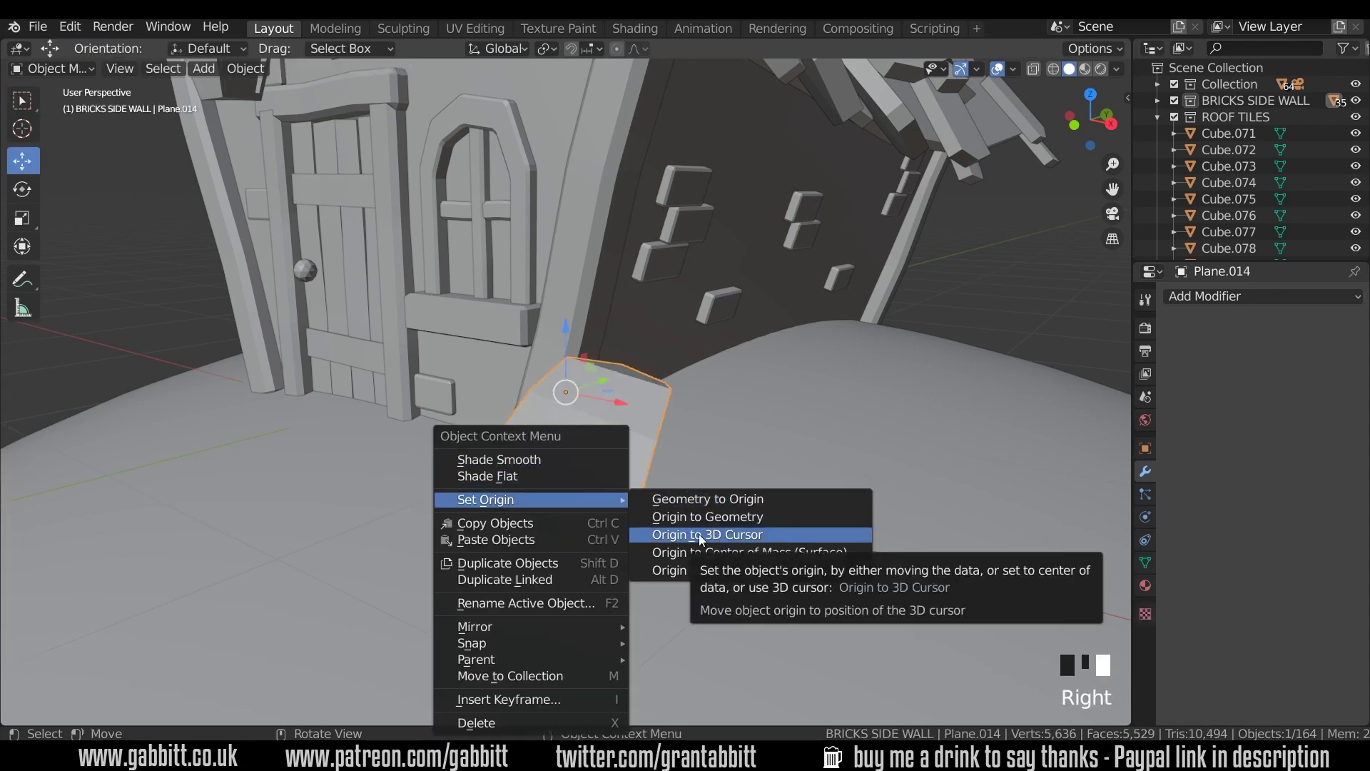
click(718, 535)
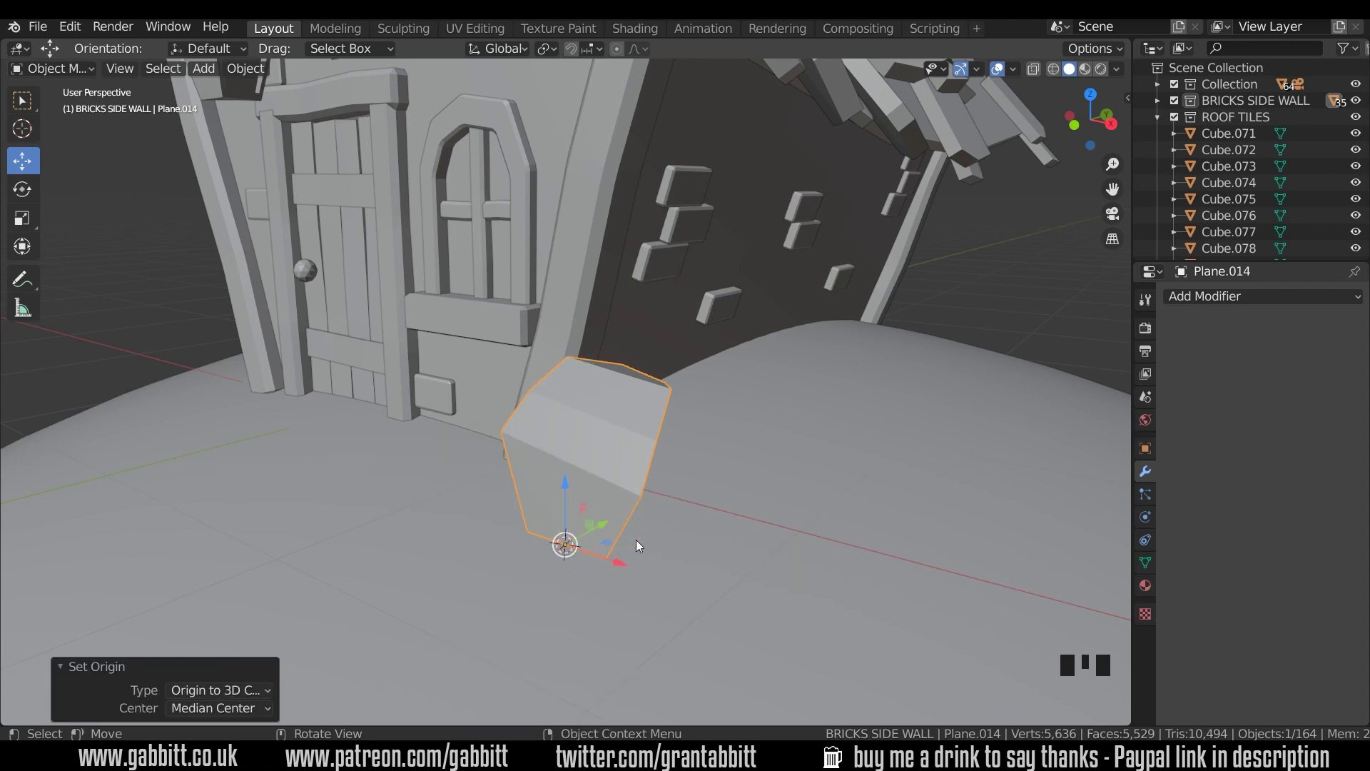
Duplicate the leaf, rotate the copy about 123° around Z and tilt it about -20.7° in the view.
key(shift+d)
key(r)
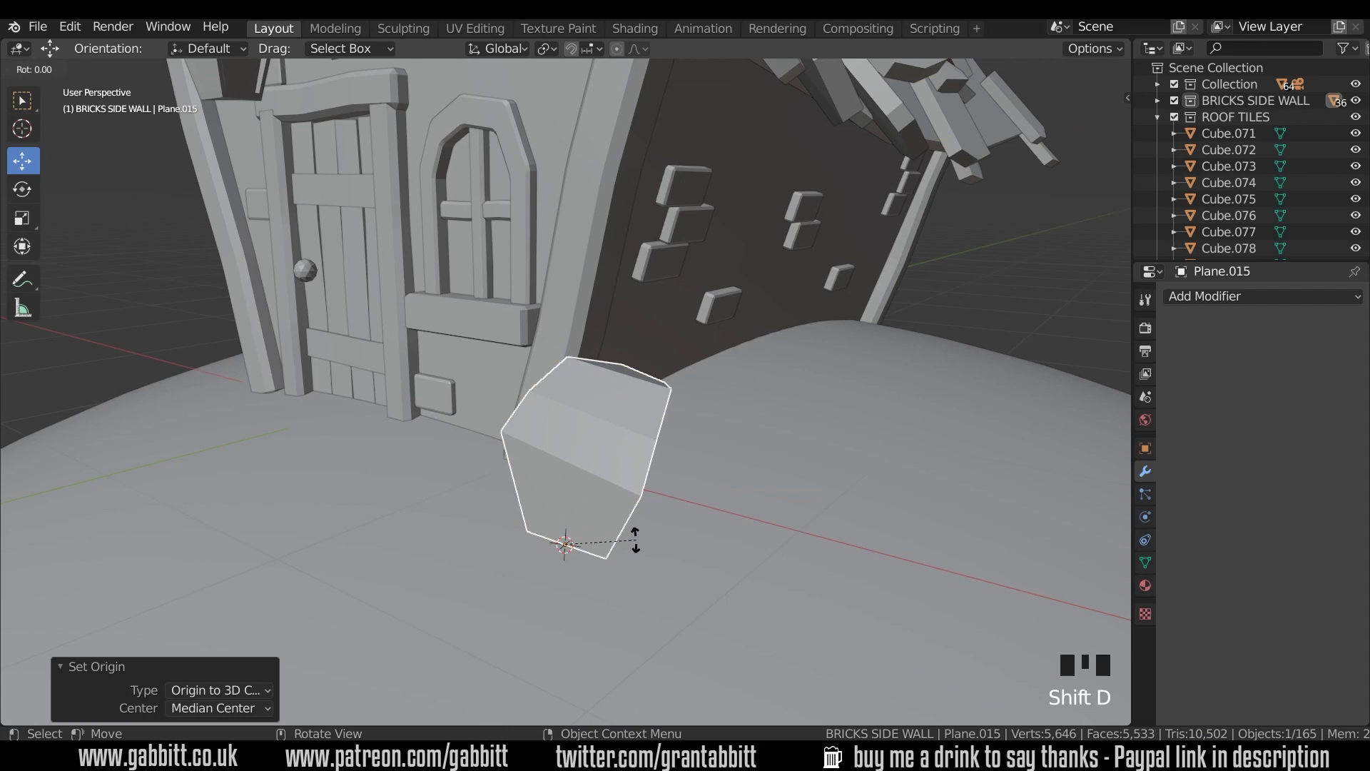
key(z)
click(533, 485)
middle_drag(534, 485, 565, 490)
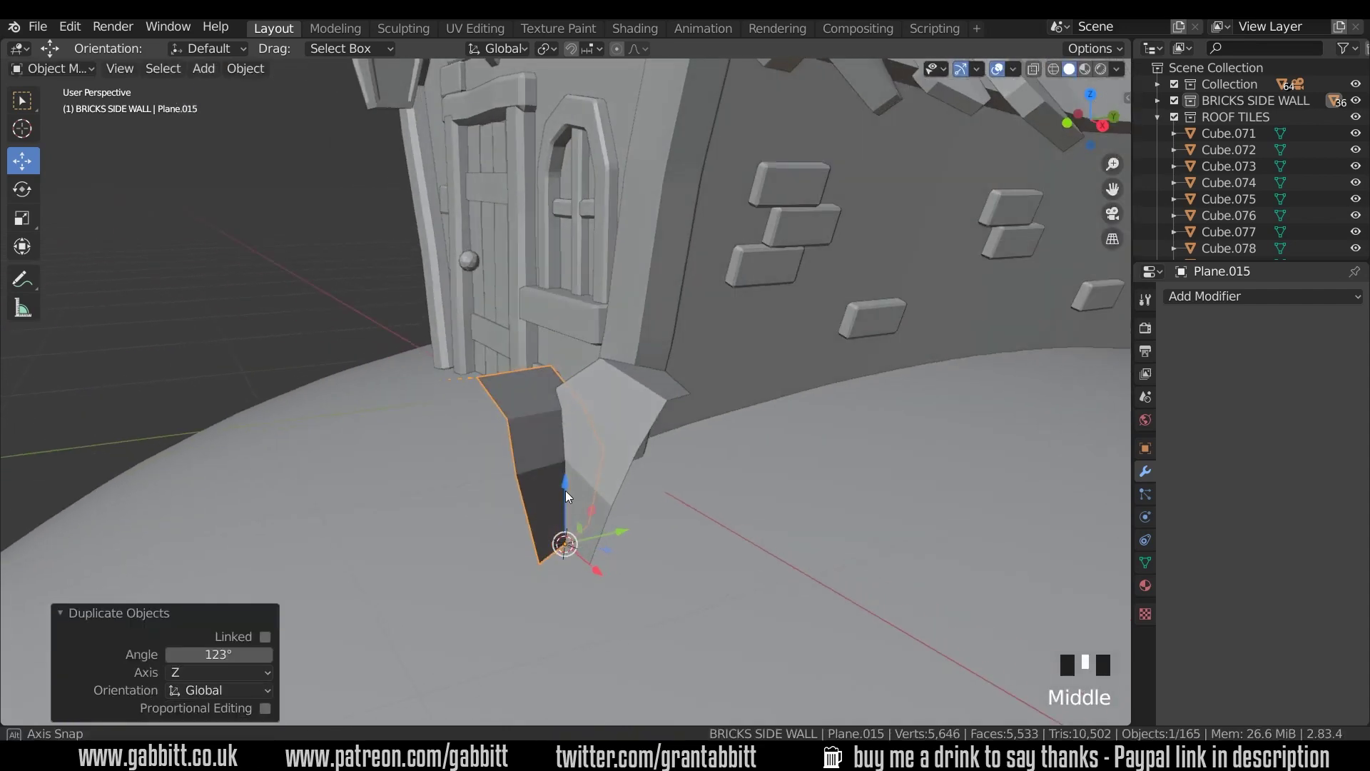
key(r)
click(606, 538)
middle_drag(606, 538, 624, 490)
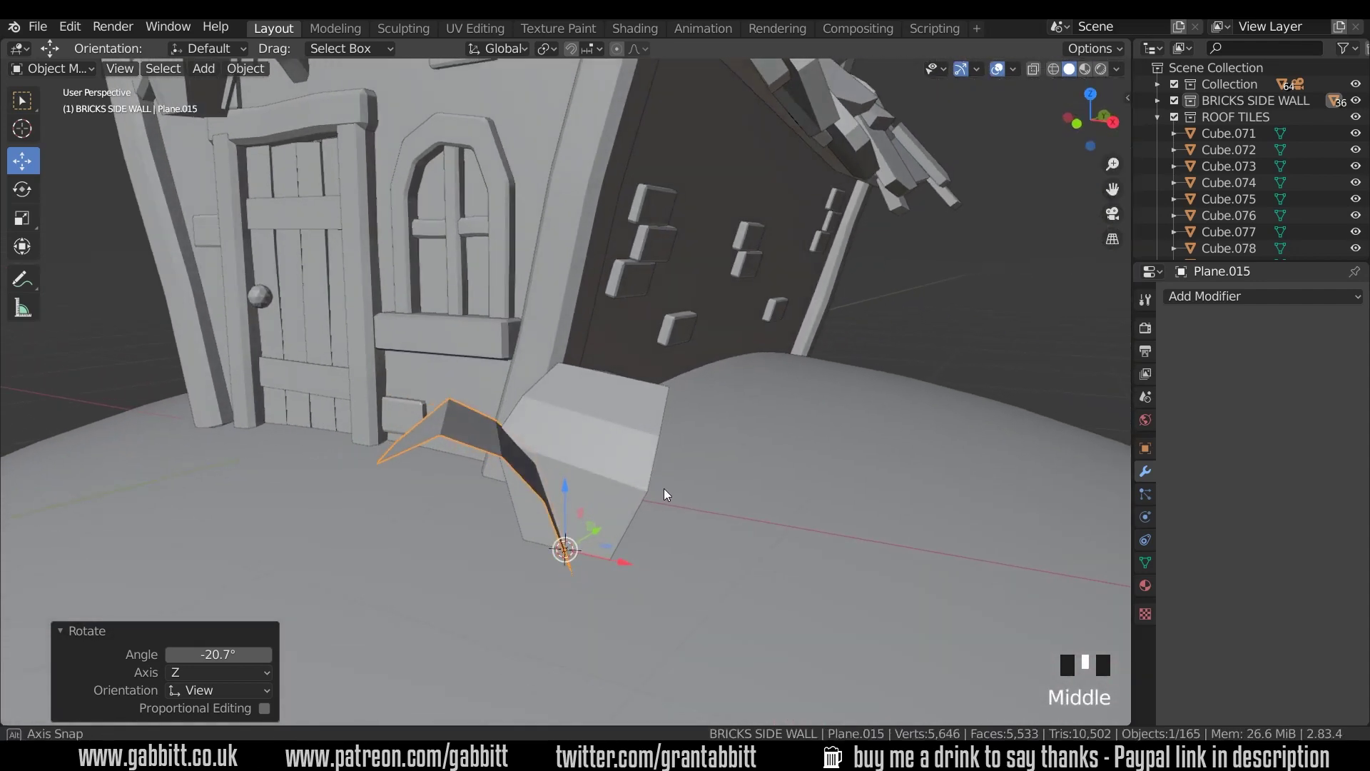
Shift individual side vertices of the first leaf with proportional editing to make its outline irregular.
middle_drag(664, 492, 690, 489)
click(646, 479)
key(Tab)
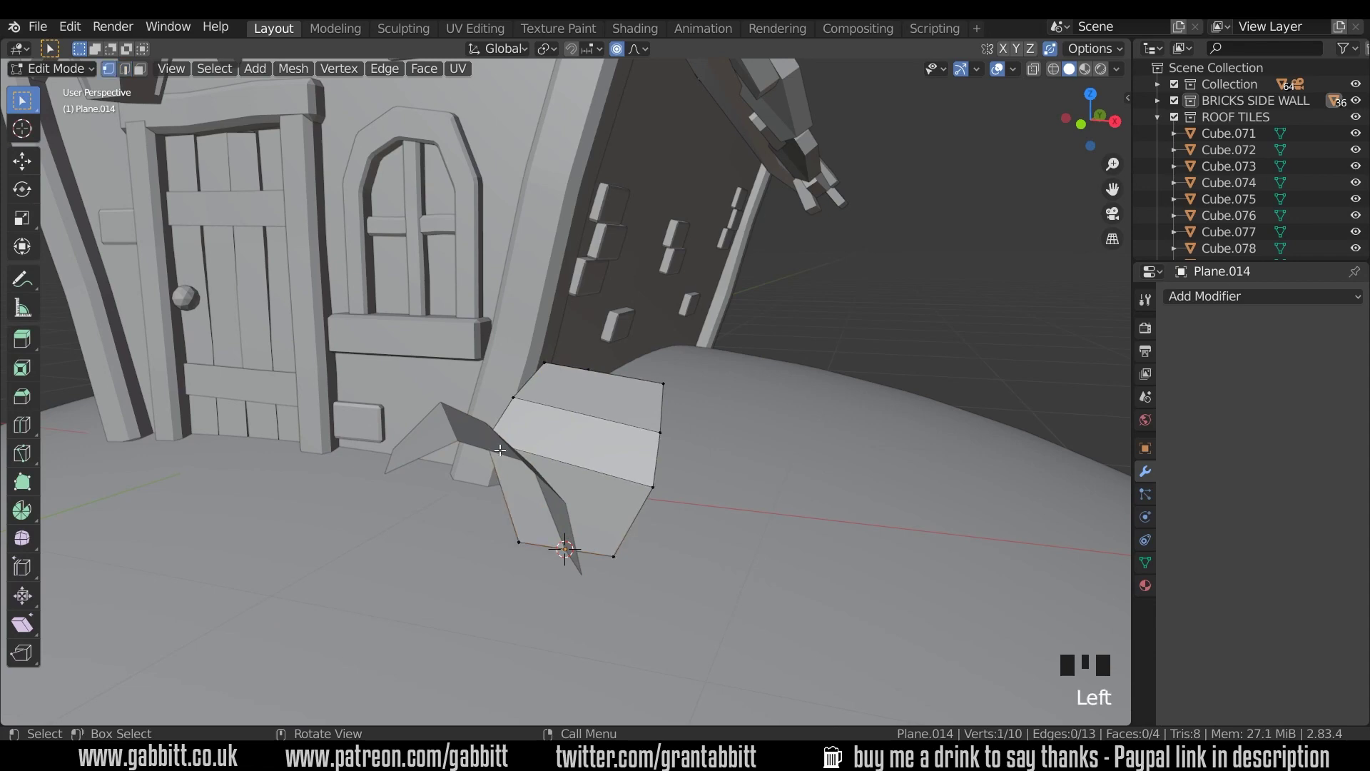
key(g)
click(534, 454)
middle_drag(643, 486, 528, 478)
click(655, 407)
key(g)
click(660, 413)
middle_drag(659, 413, 489, 591)
Reshape the duplicated leaf by moving its vertices and rescaling its end face with proportional editing.
key(g)
click(500, 571)
middle_drag(543, 514, 728, 457)
key(g)
click(553, 577)
middle_drag(553, 577, 606, 550)
key(s)
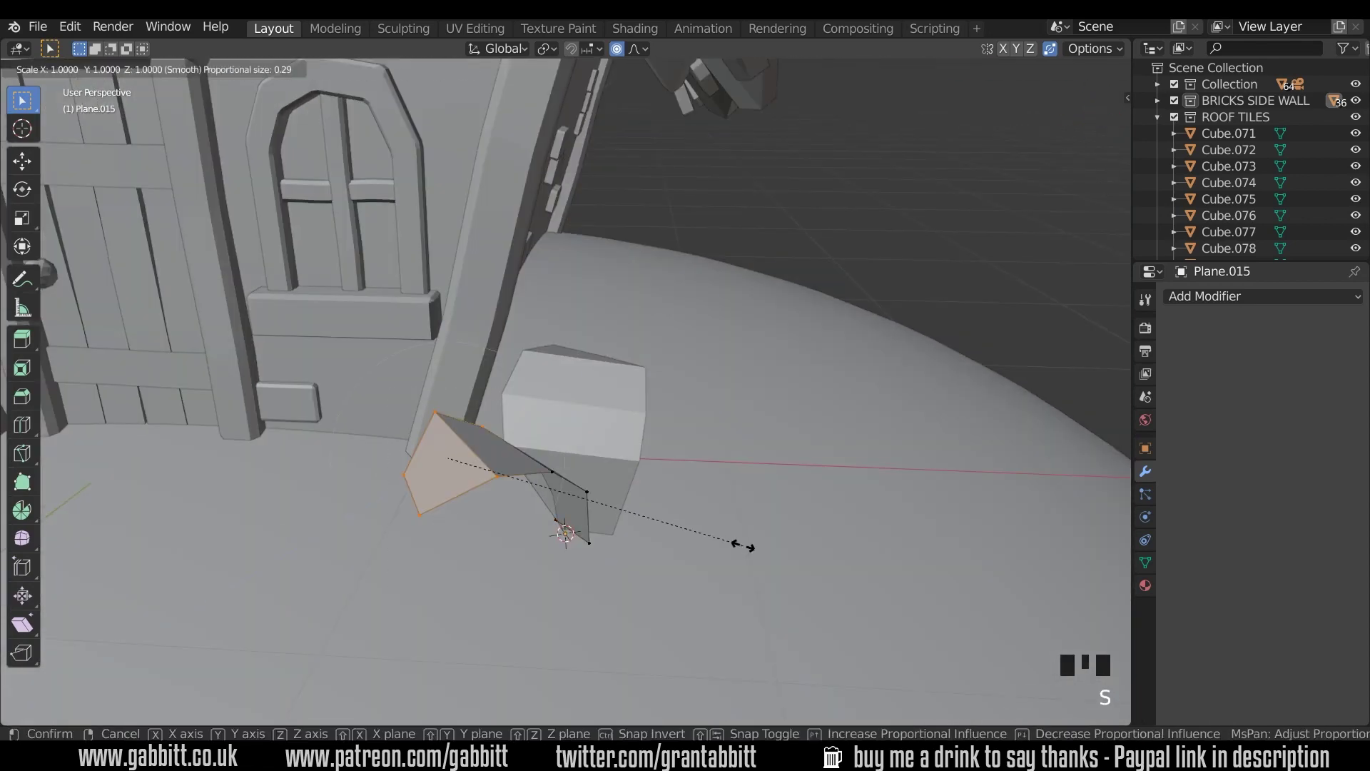
click(685, 534)
key(Tab)
Duplicate both leaves, rotate the copies and move them against the base of the original pair.
middle_drag(685, 534, 619, 467)
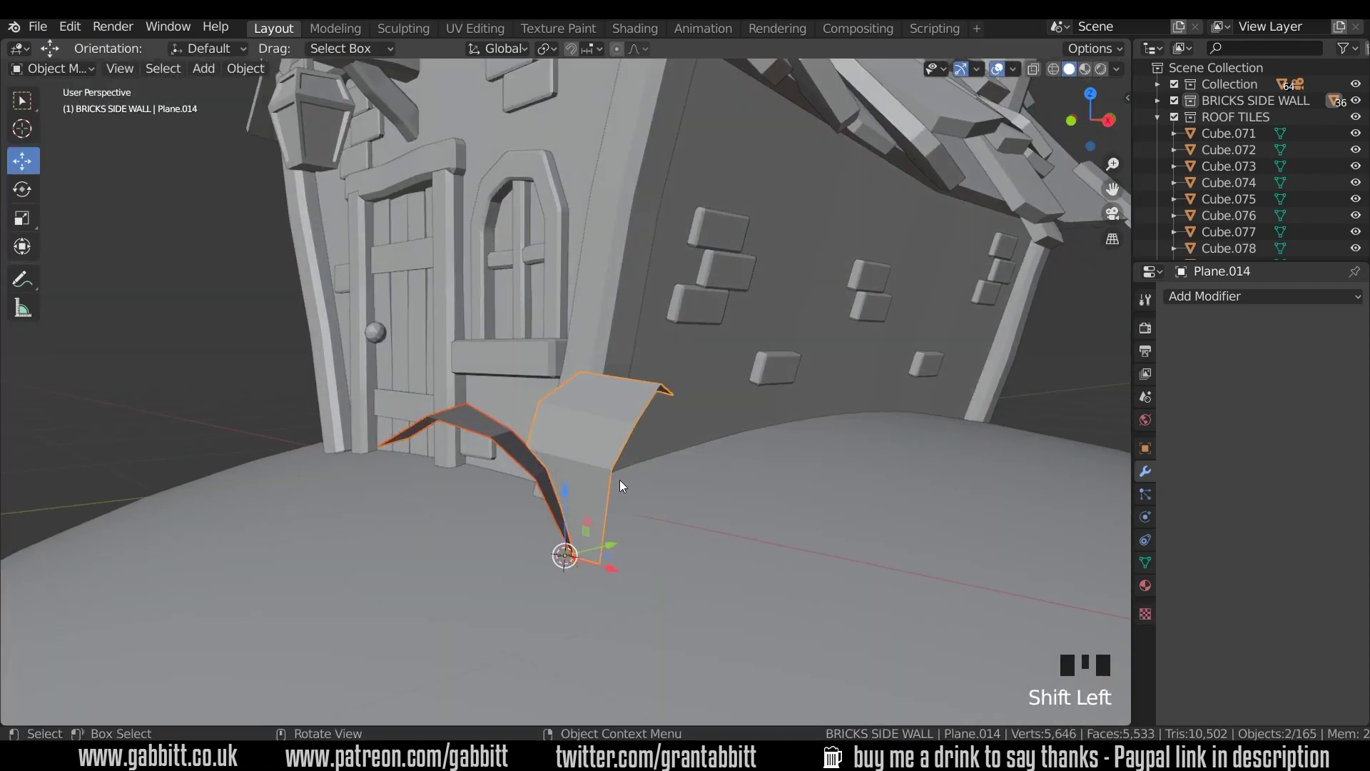
key(shift+d)
key(z)
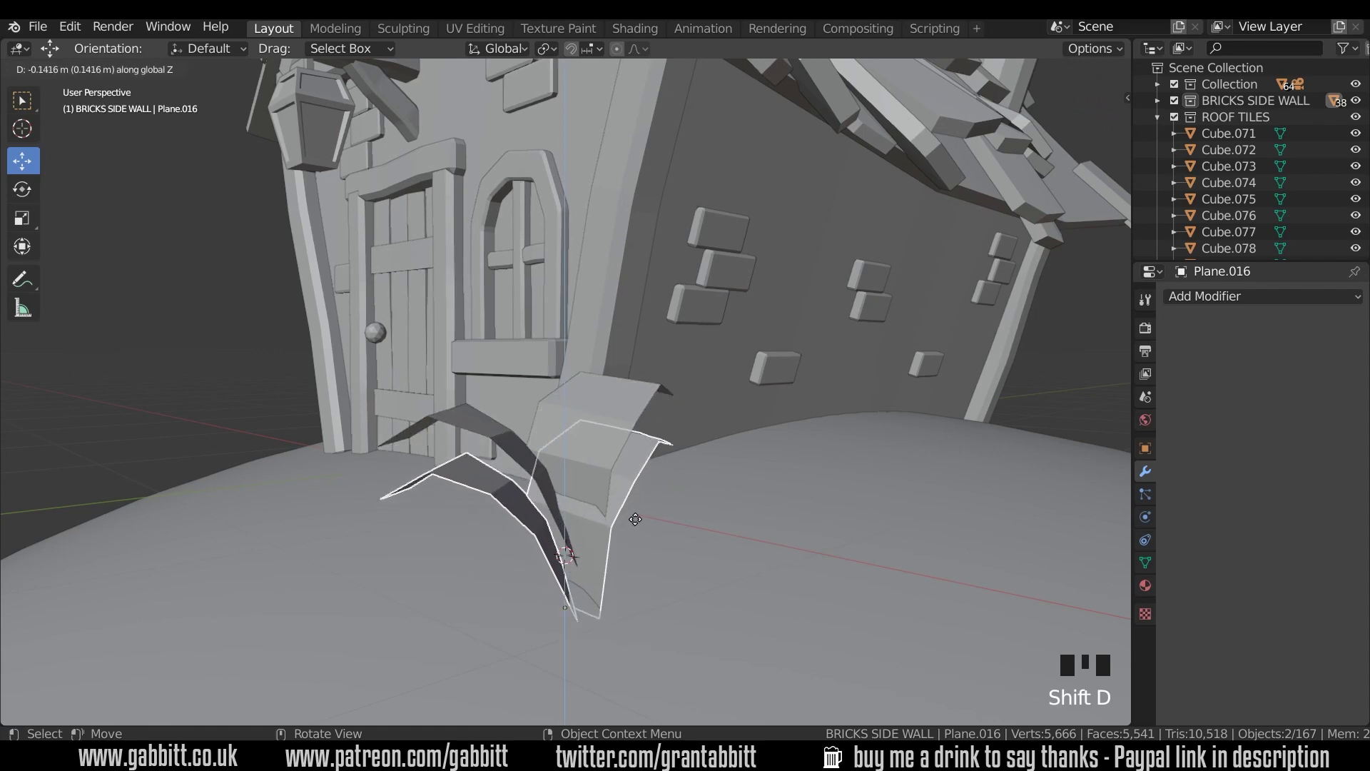
key(r)
click(560, 579)
middle_drag(560, 580, 773, 515)
key(g)
click(669, 517)
Rotate the copied pair of leaves about -32° around Y and adjust their tilt once more.
key(r)
click(669, 502)
key(y)
click(602, 538)
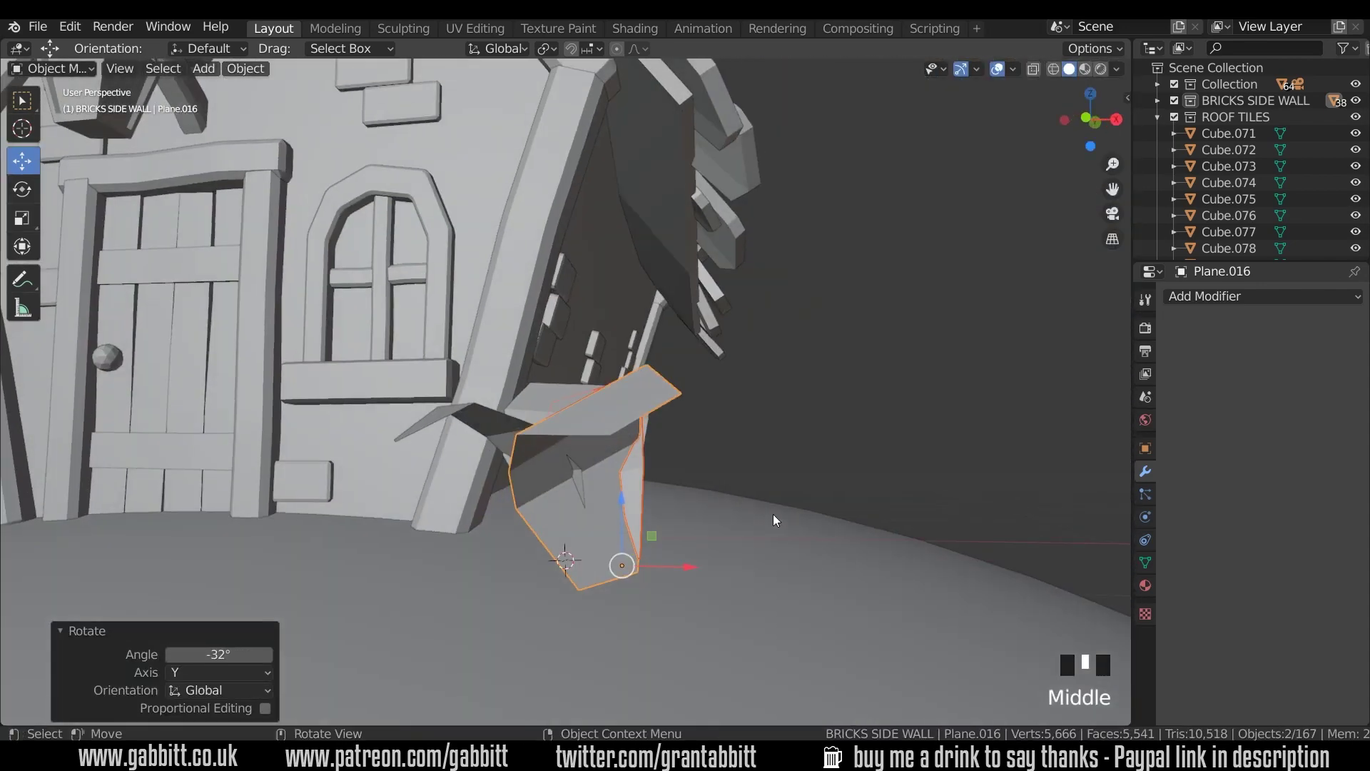
key(r)
click(750, 560)
Reshape one of the copied leaves by moving groups of its vertices with proportional editing.
middle_drag(749, 560, 455, 431)
click(456, 430)
key(Tab)
drag(294, 367, 511, 491)
key(g)
click(478, 505)
drag(499, 554, 555, 611)
key(g)
click(554, 567)
Move the copied leaf's base corner about -0.09 m in X and 0.02 m in Z, and refine its remaining vertices.
middle_drag(553, 568, 679, 576)
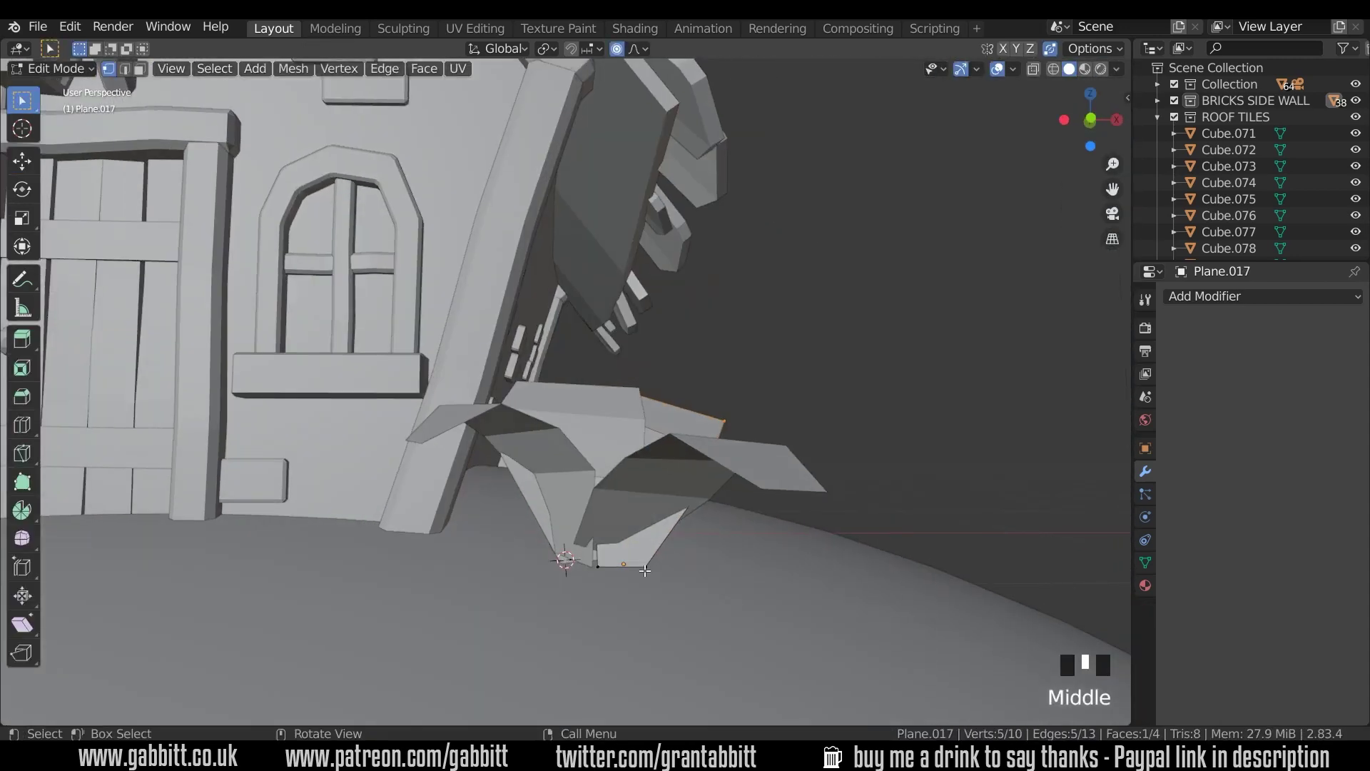
click(645, 570)
key(g)
click(588, 556)
middle_drag(588, 555, 437, 571)
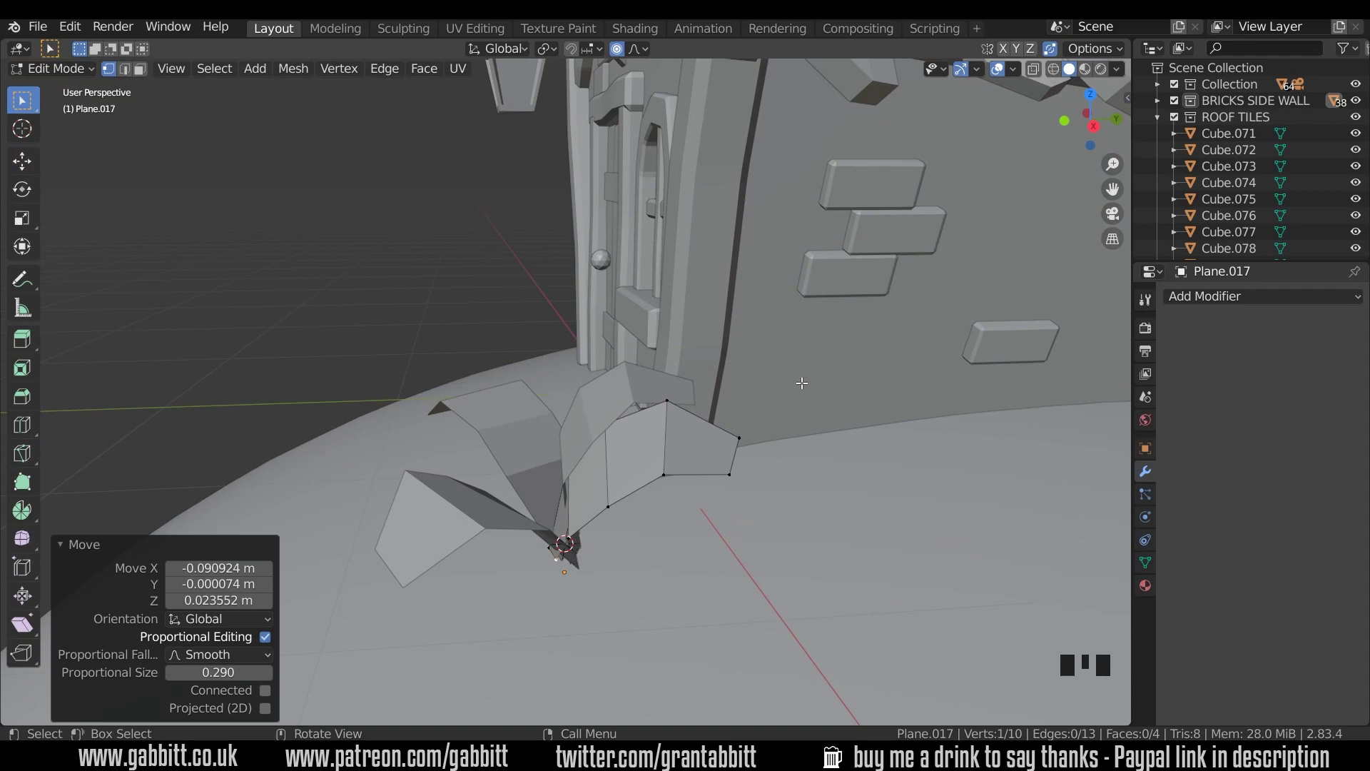
drag(729, 533, 746, 536)
key(g)
middle_drag(746, 536, 714, 542)
click(594, 579)
Return to Object Mode and move the reshaped leaf in towards the centre of the plant.
key(Tab)
key(g)
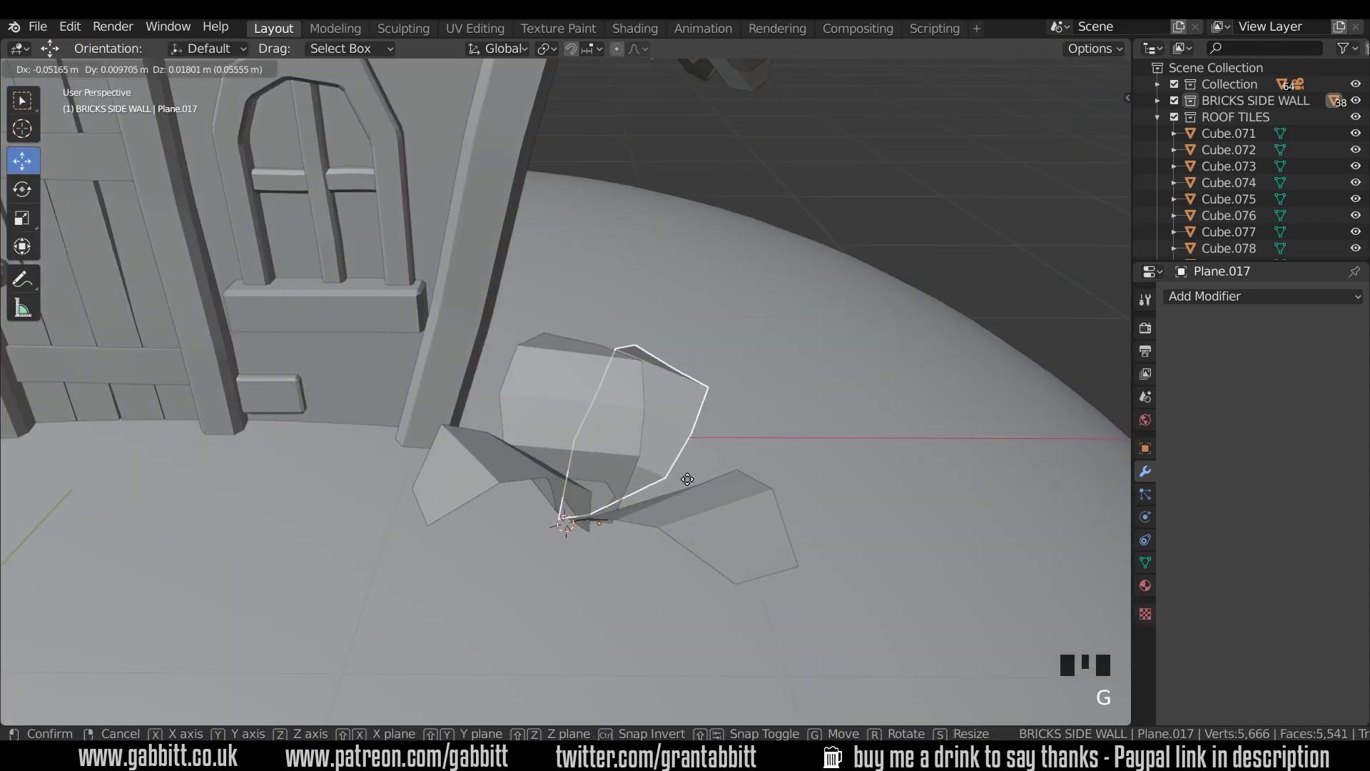
click(703, 446)
middle_drag(763, 467, 885, 471)
Place the moved leaf, turn the upright leaf about 36° around Z, and scale it along Z.
click(628, 421)
key(r)
key(z)
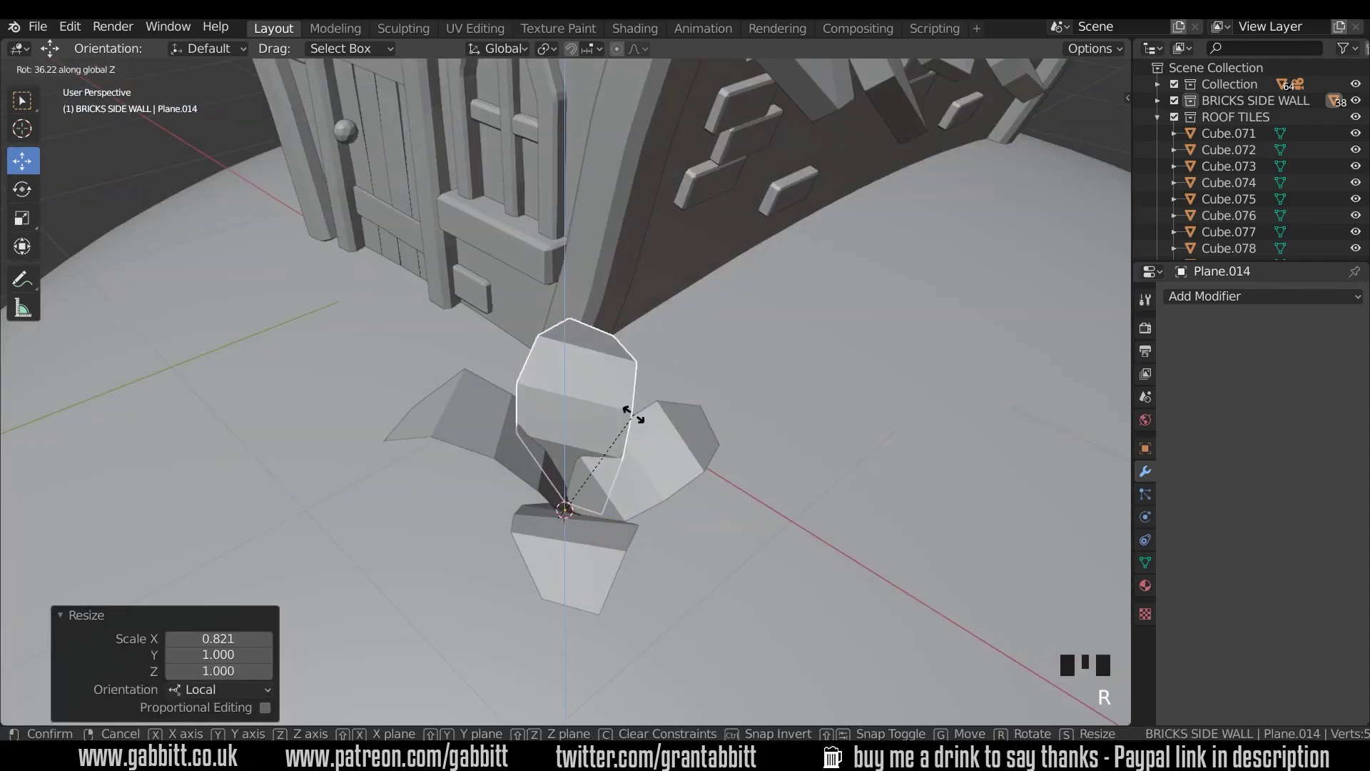
click(633, 413)
middle_drag(633, 529, 628, 470)
key(s)
key(z)
click(627, 409)
scroll(588, 460, down, 3)
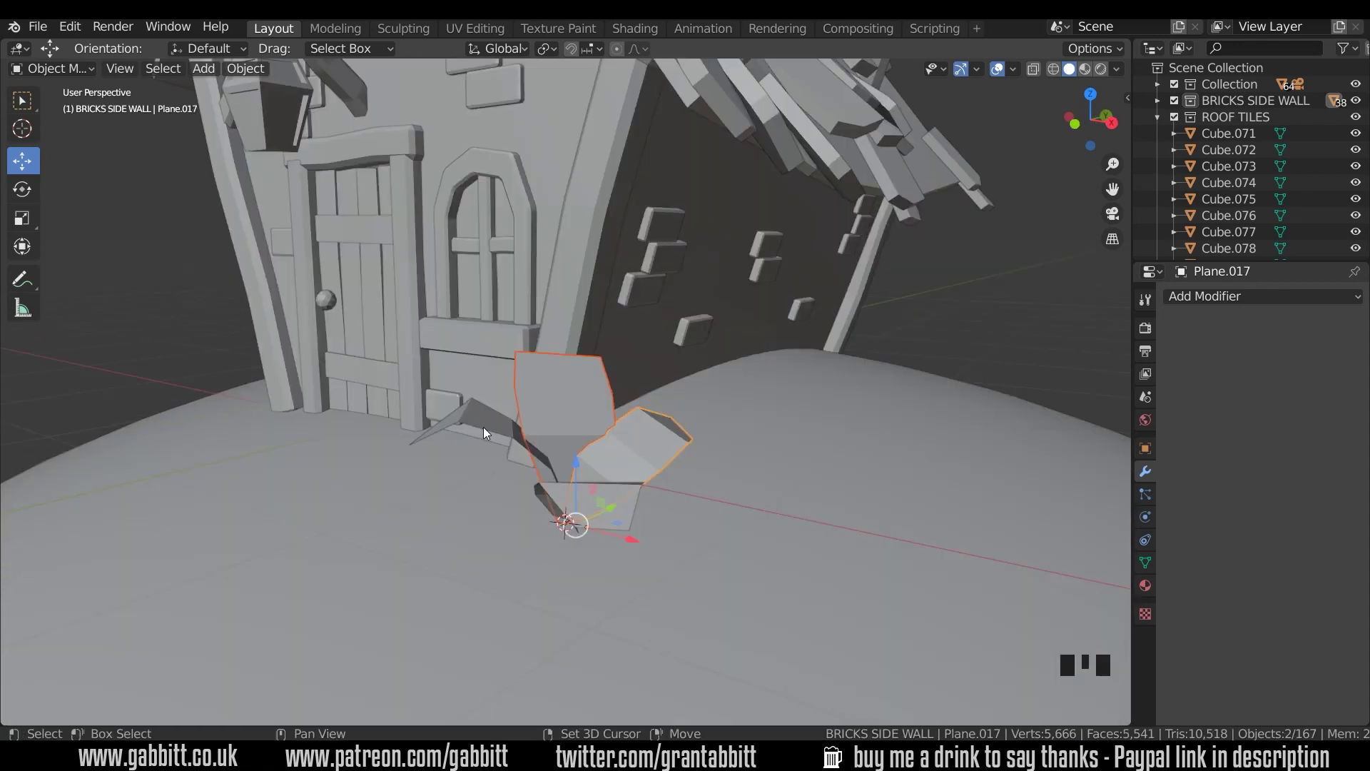
Select all four leaves of the plant and join them into one object.
shift+click(484, 428)
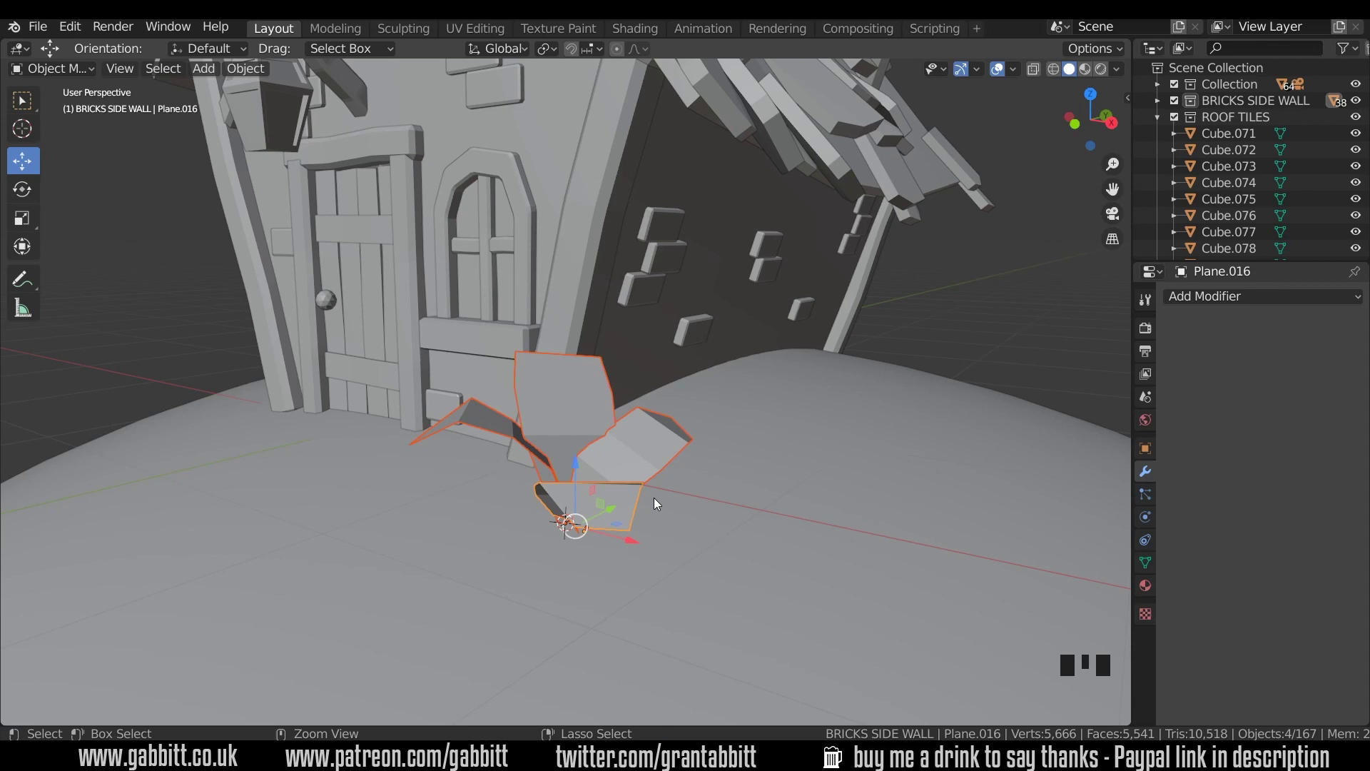
key(ctrl+j)
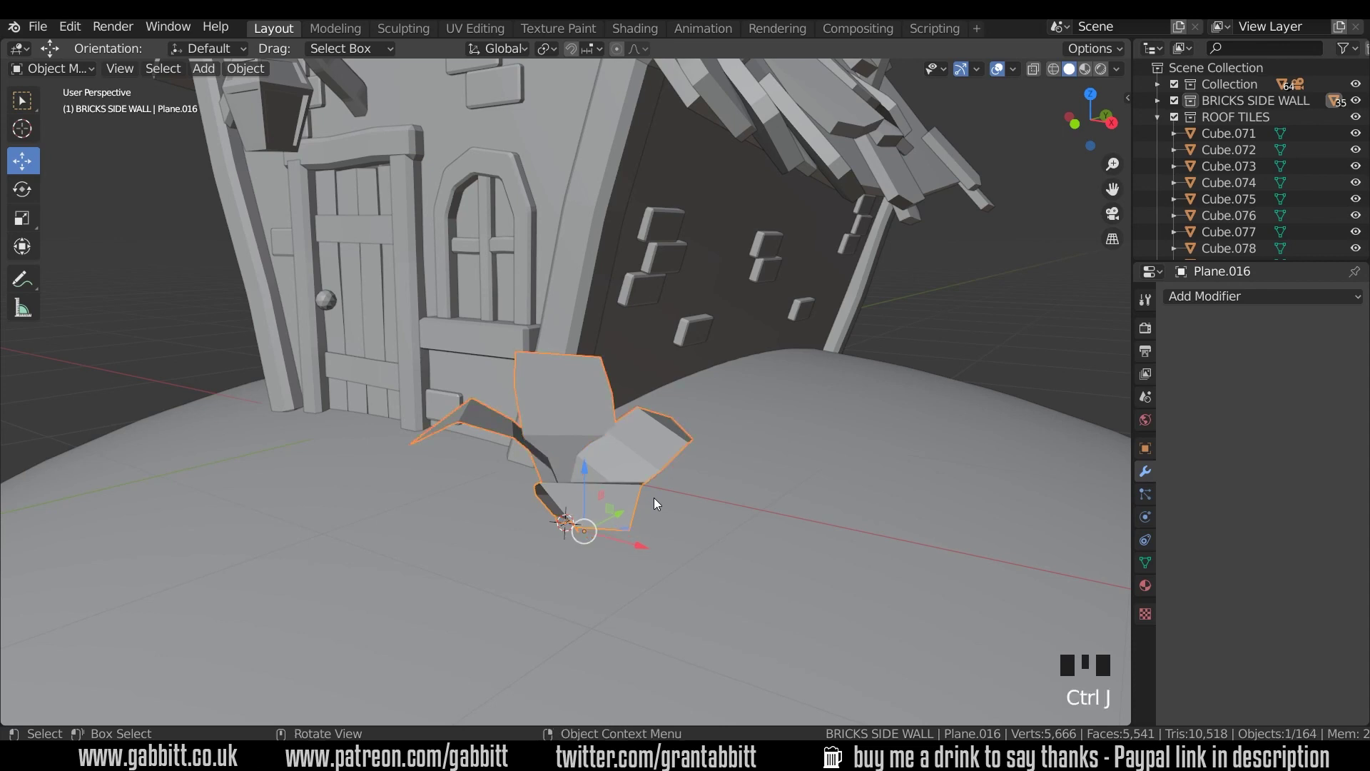
key(ctrl+z)
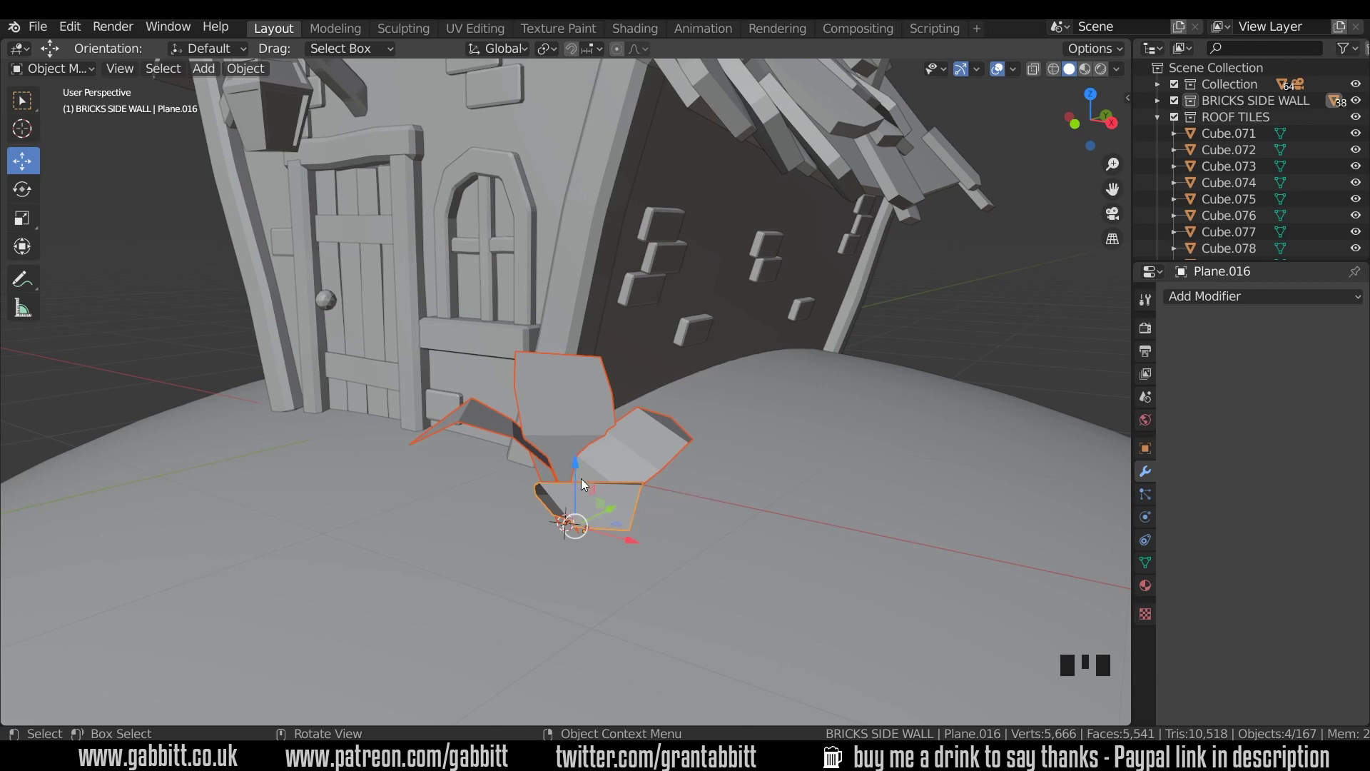
key(ctrl+j)
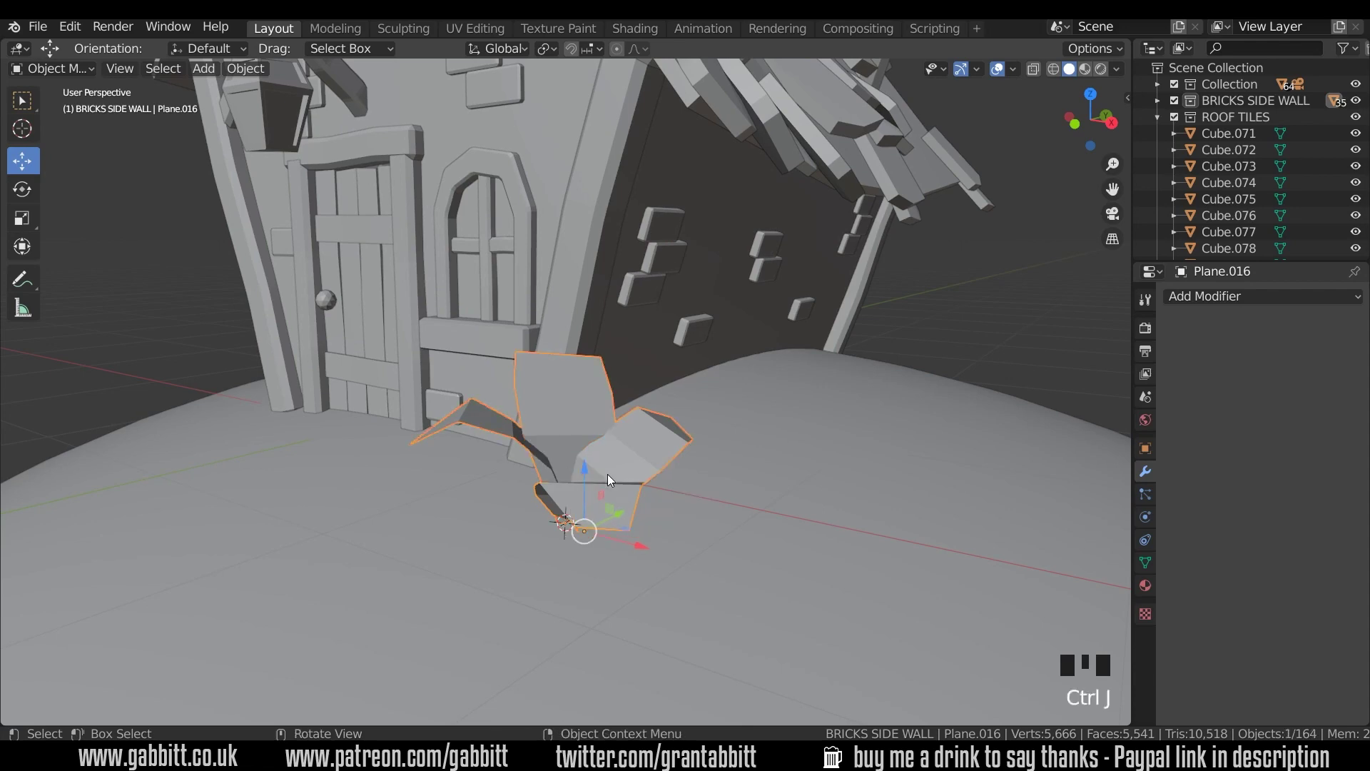
Set the joined plant's origin to the 3D cursor at the base of its leaves.
middle_drag(607, 474, 576, 534)
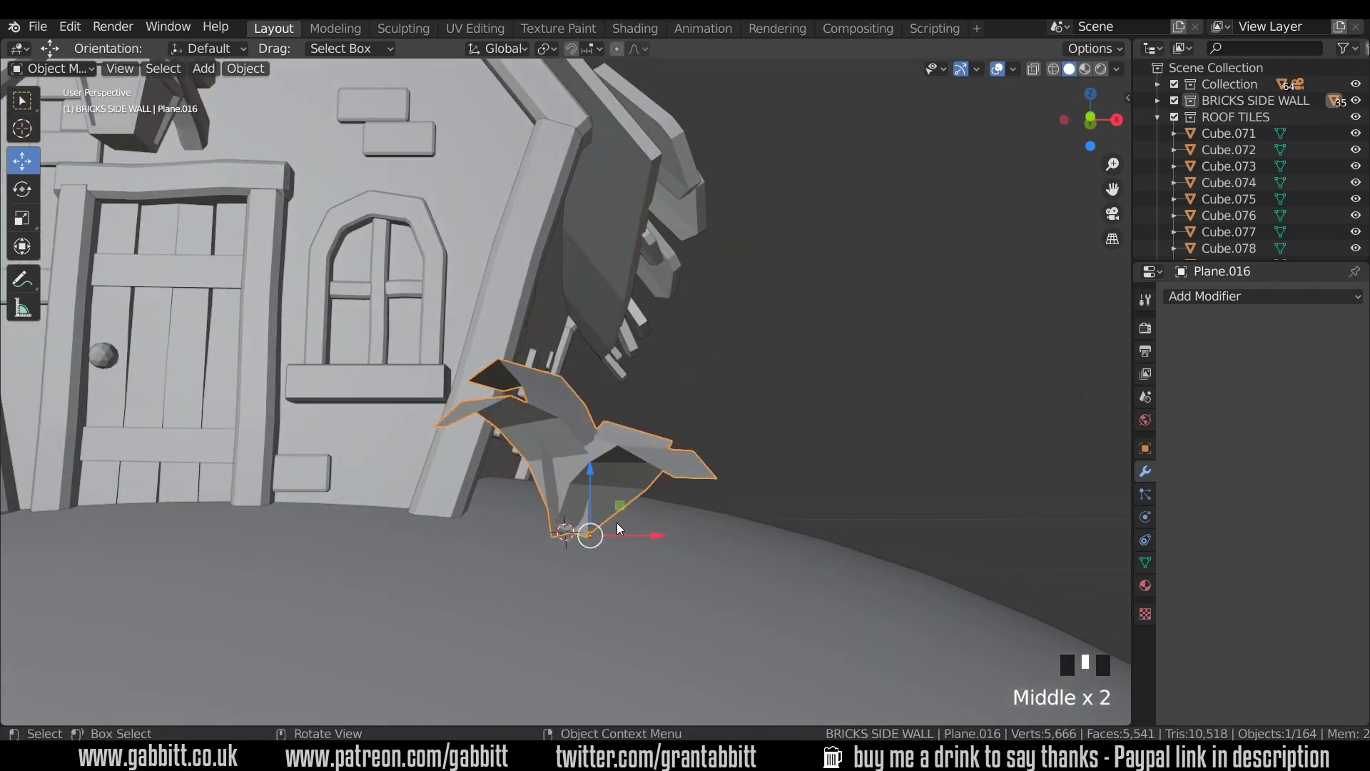
right_click(564, 501)
mouse_move(562, 499)
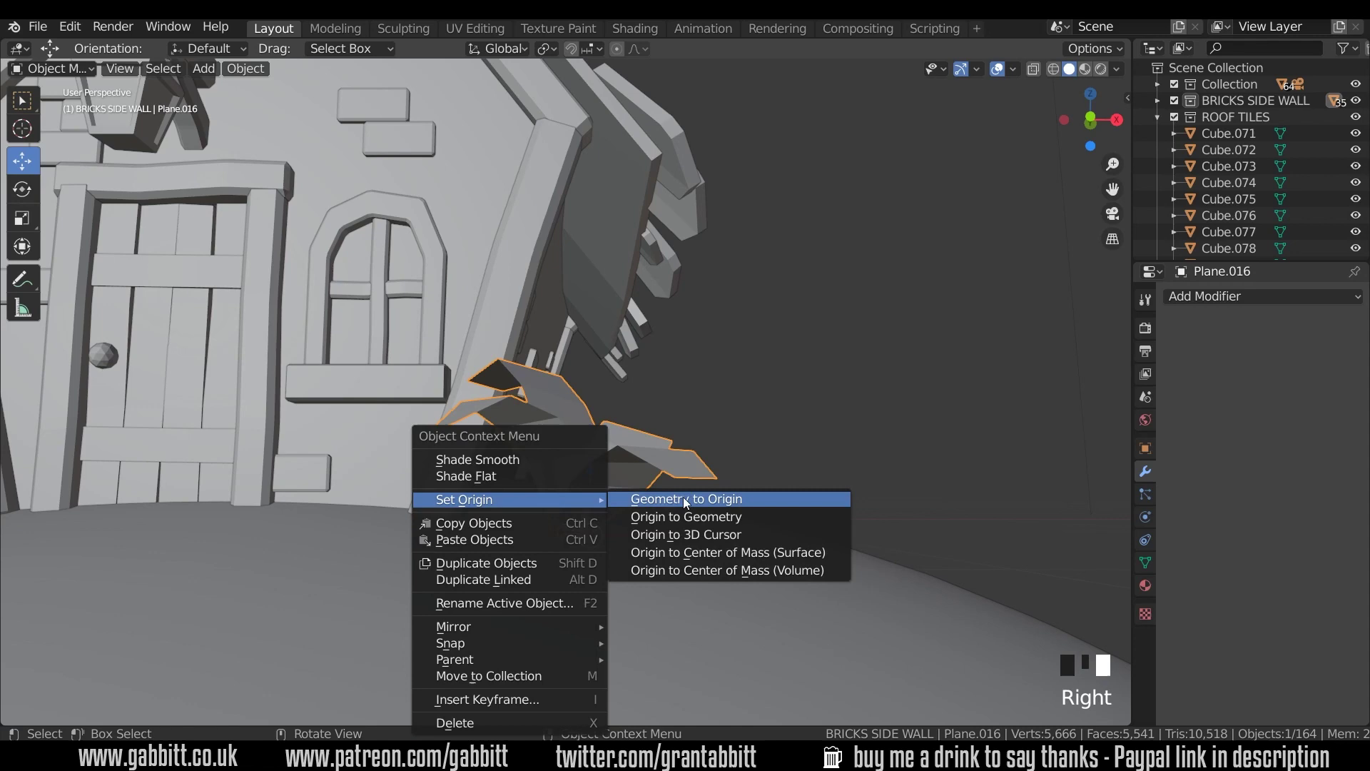
click(686, 534)
mouse_move(617, 543)
middle_down()
mouse_move(443, 544)
mouse_move(605, 539)
middle_up()
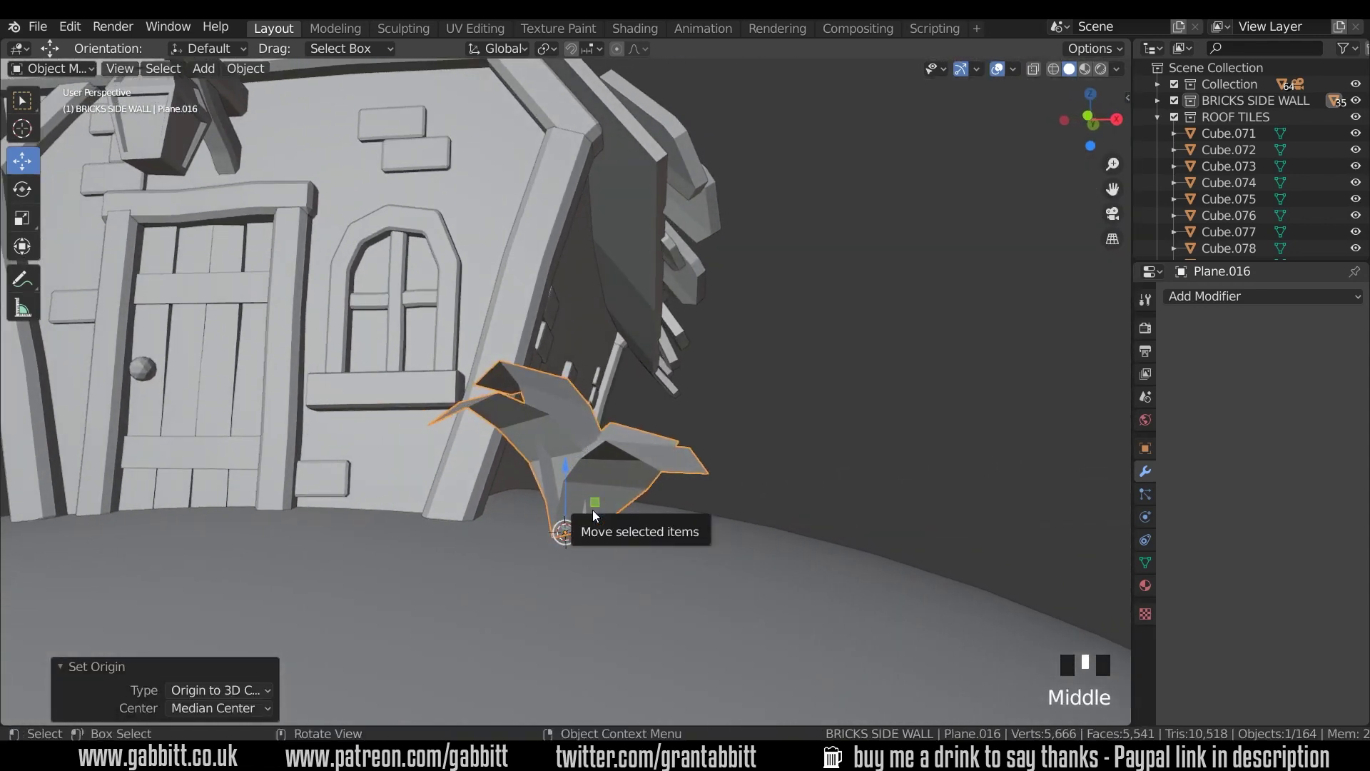
Lower the plant by about 0.09 m, shift it about -0.06 m in X, and rotate it -6.3° in the view.
key(g)
click(571, 548)
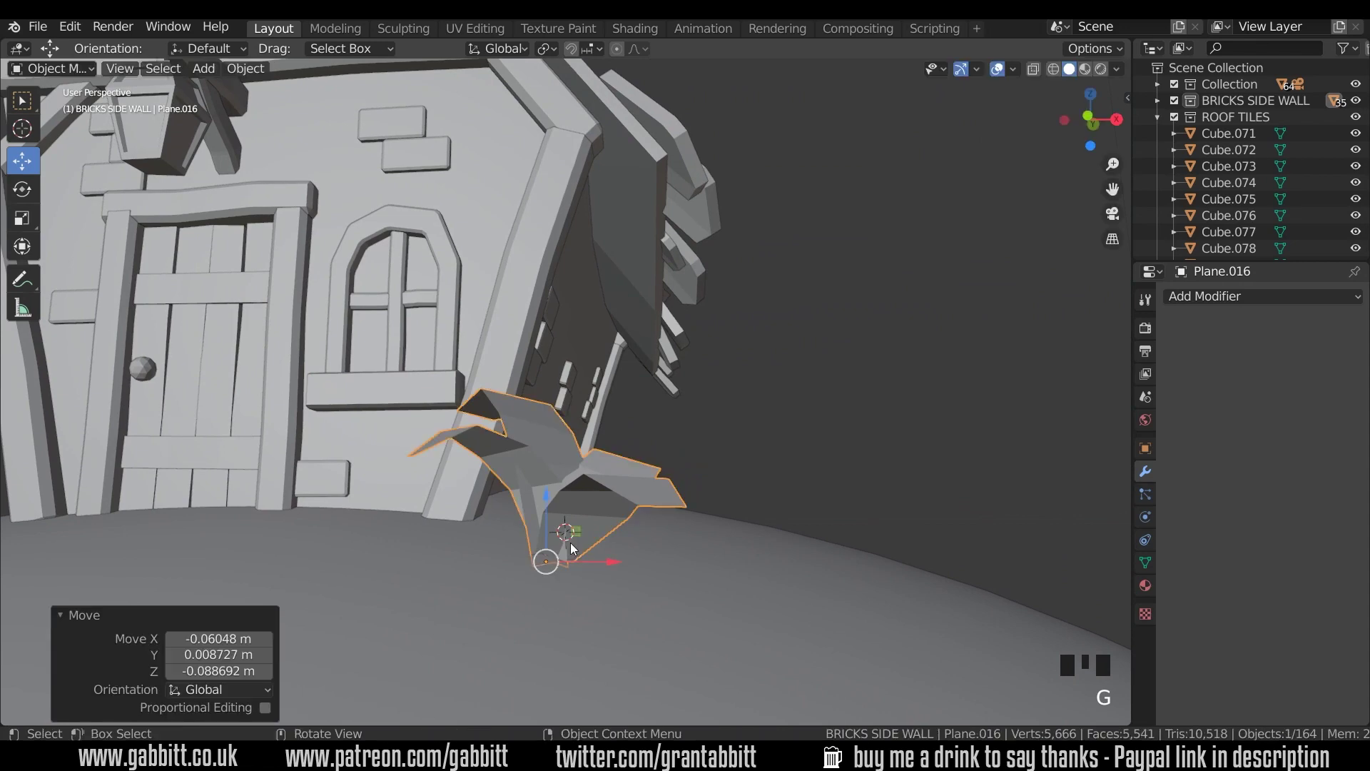
key(r)
click(612, 494)
middle_drag(612, 494, 635, 567)
scroll(628, 550, down, 2)
scroll(611, 514, up, 1)
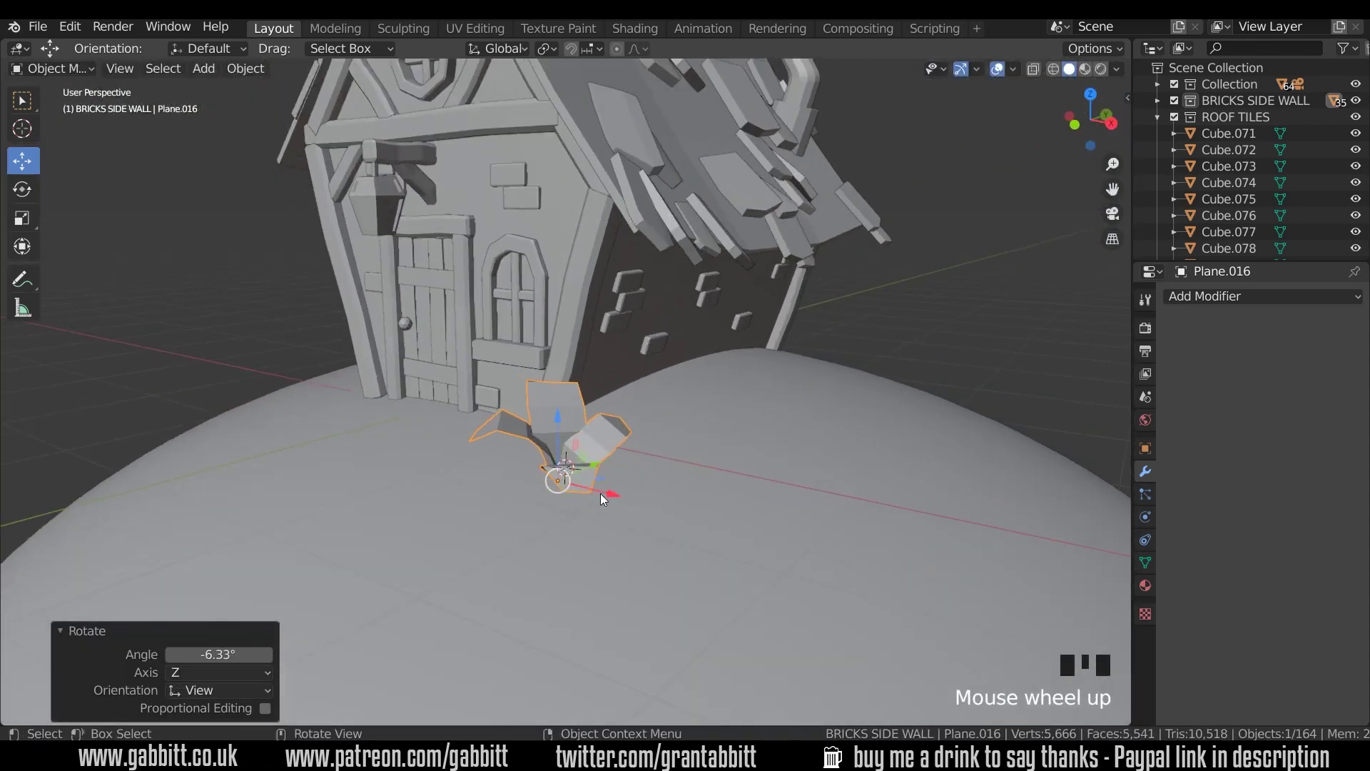
Make a linked duplicate of the plant about -2.15 m along X, at the front corner on the door's other side.
middle_drag(601, 494, 662, 545)
key(alt+d)
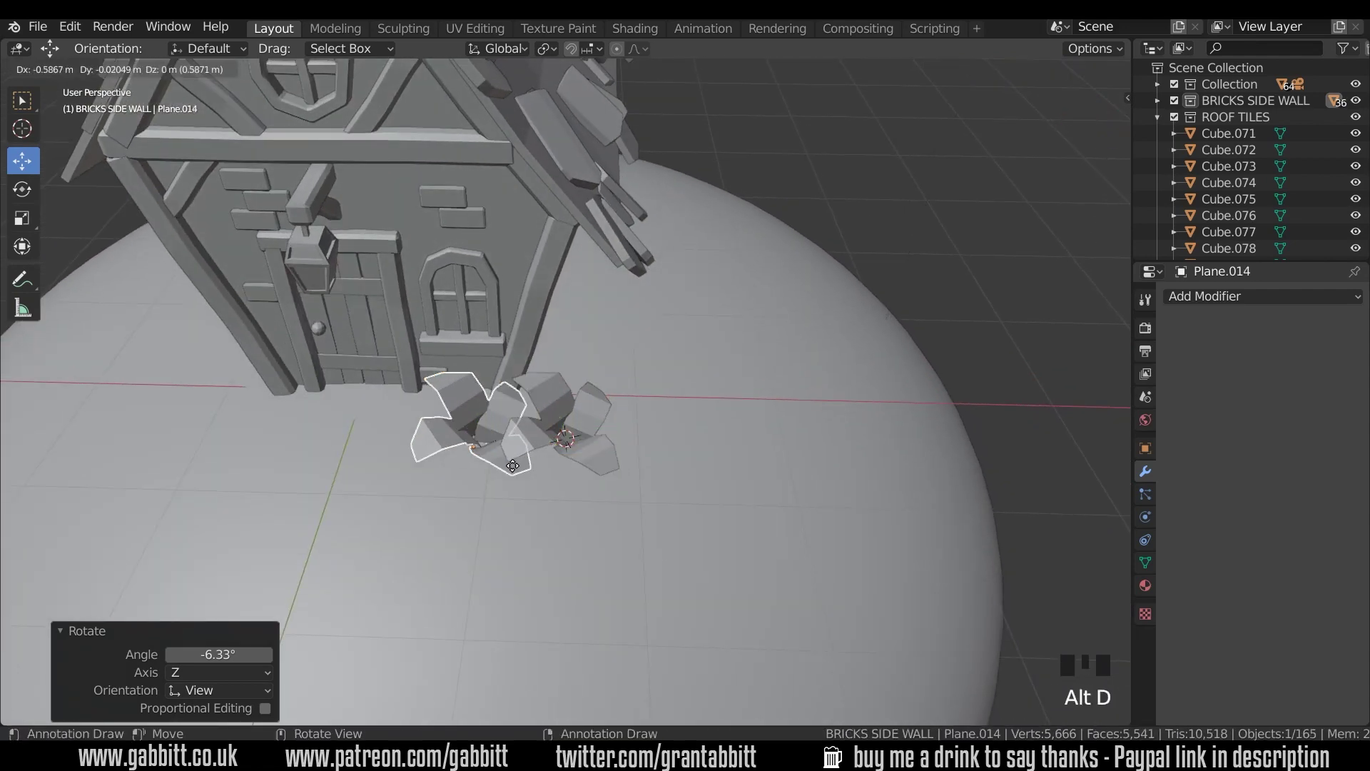
click(344, 460)
middle_drag(343, 460, 366, 418)
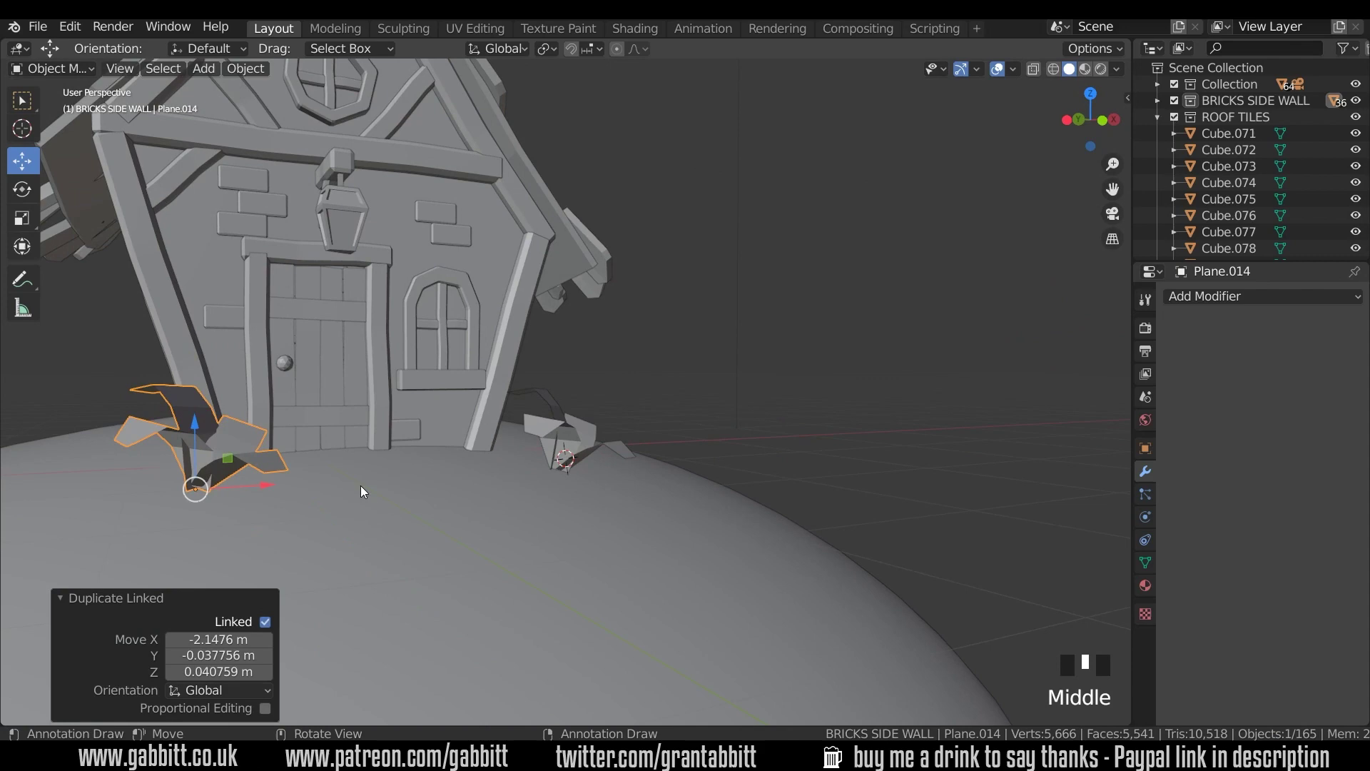
Tilt the linked copy about -22.9° in the view and turn it around the Z axis.
key(r)
click(332, 438)
key(r)
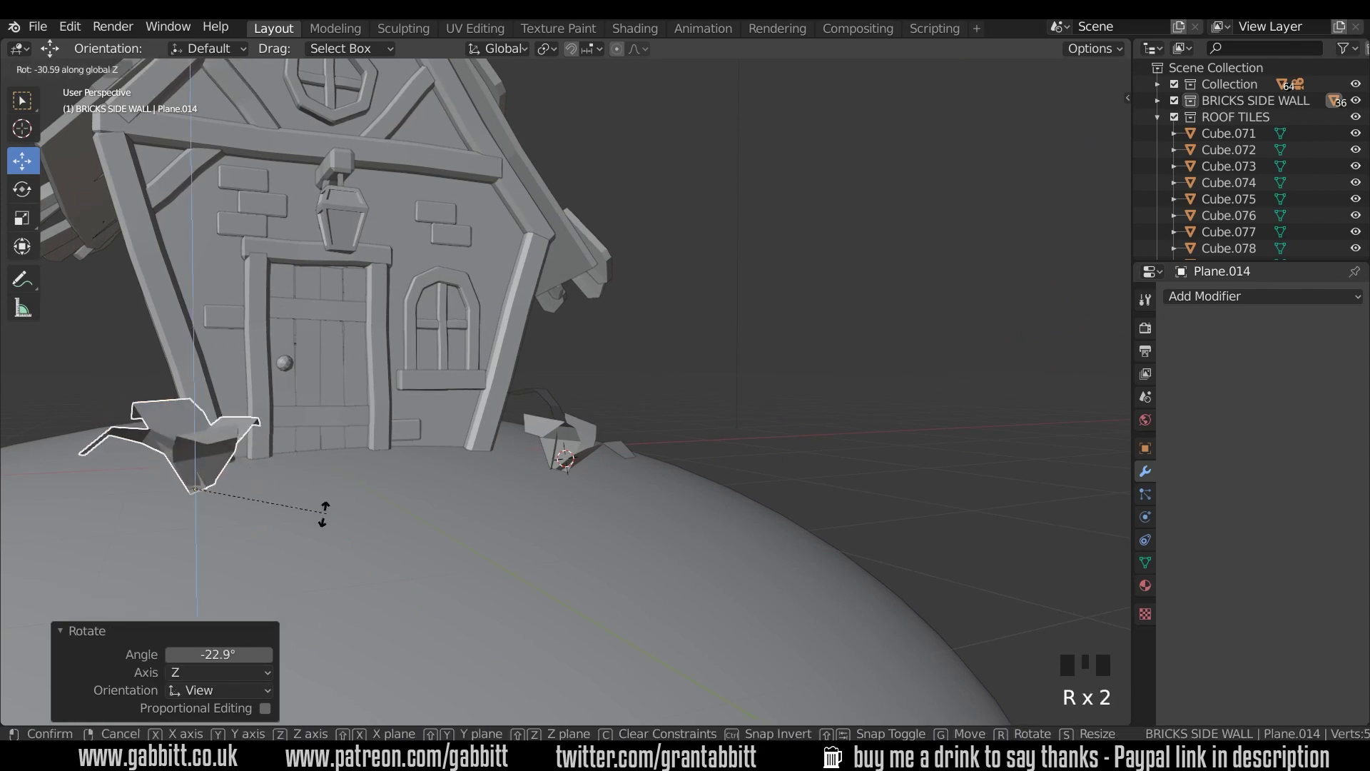
click(285, 538)
Duplicate the plant at the door-side corner, place the copy around that corner by the side wall, and adjust its position and tilt.
middle_drag(285, 538, 511, 479)
scroll(511, 479, down, 4)
shift+middle_drag(512, 480, 523, 489)
middle_drag(523, 489, 531, 511)
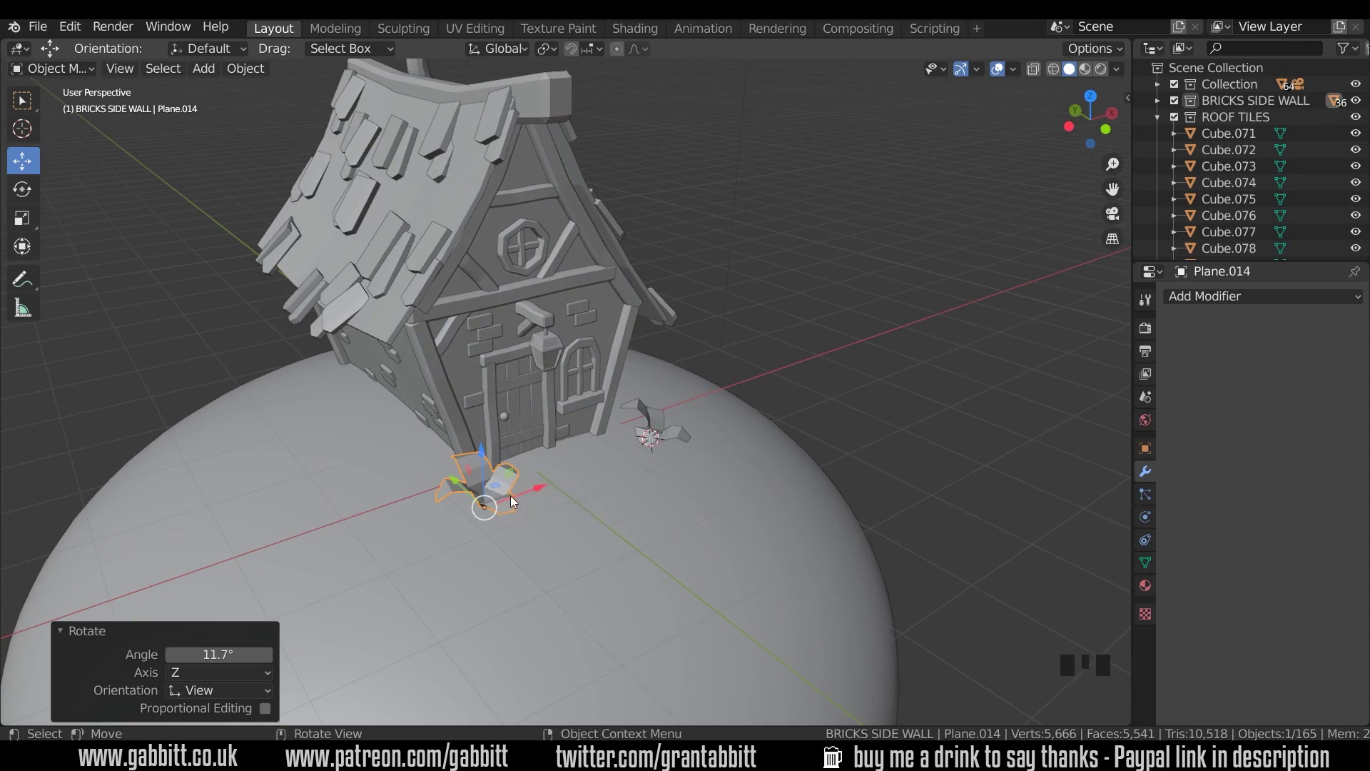
middle_drag(511, 496, 520, 499)
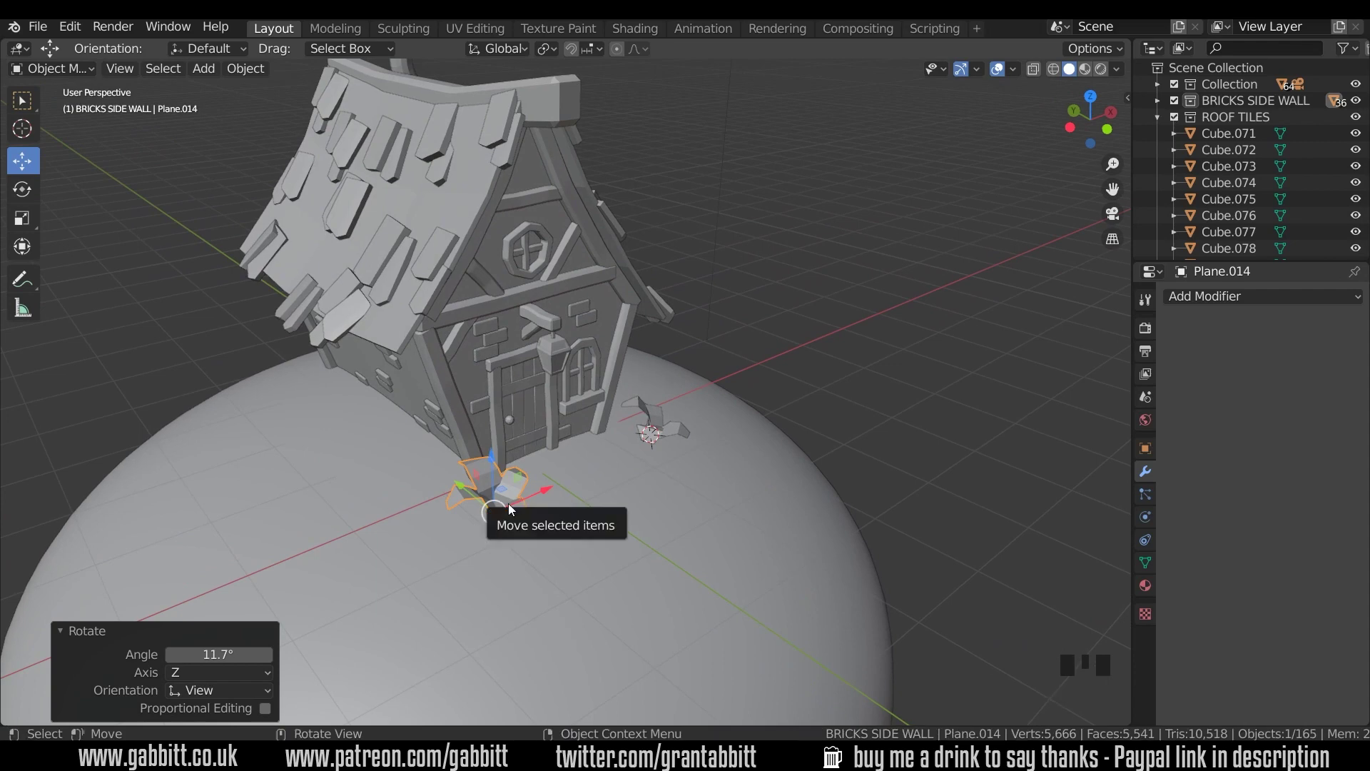
key(shift+d)
click(416, 466)
middle_drag(421, 465, 371, 410)
key(g)
click(461, 429)
key(r)
click(464, 421)
middle_drag(464, 422, 390, 517)
Duplicate the original plant beside the window-side wall, adjust the copy's height, and turn it around Z.
click(613, 457)
middle_drag(612, 457, 517, 429)
key(shift+d)
click(650, 442)
middle_drag(650, 443, 689, 414)
drag(648, 388, 646, 367)
key(r)
key(z)
click(621, 406)
Duplicate the two plants at the door-side corner together, turn the copied pair around Z, and adjust its position and tilt.
middle_drag(621, 405, 793, 435)
click(487, 457)
shift+click(430, 421)
middle_drag(430, 421, 567, 498)
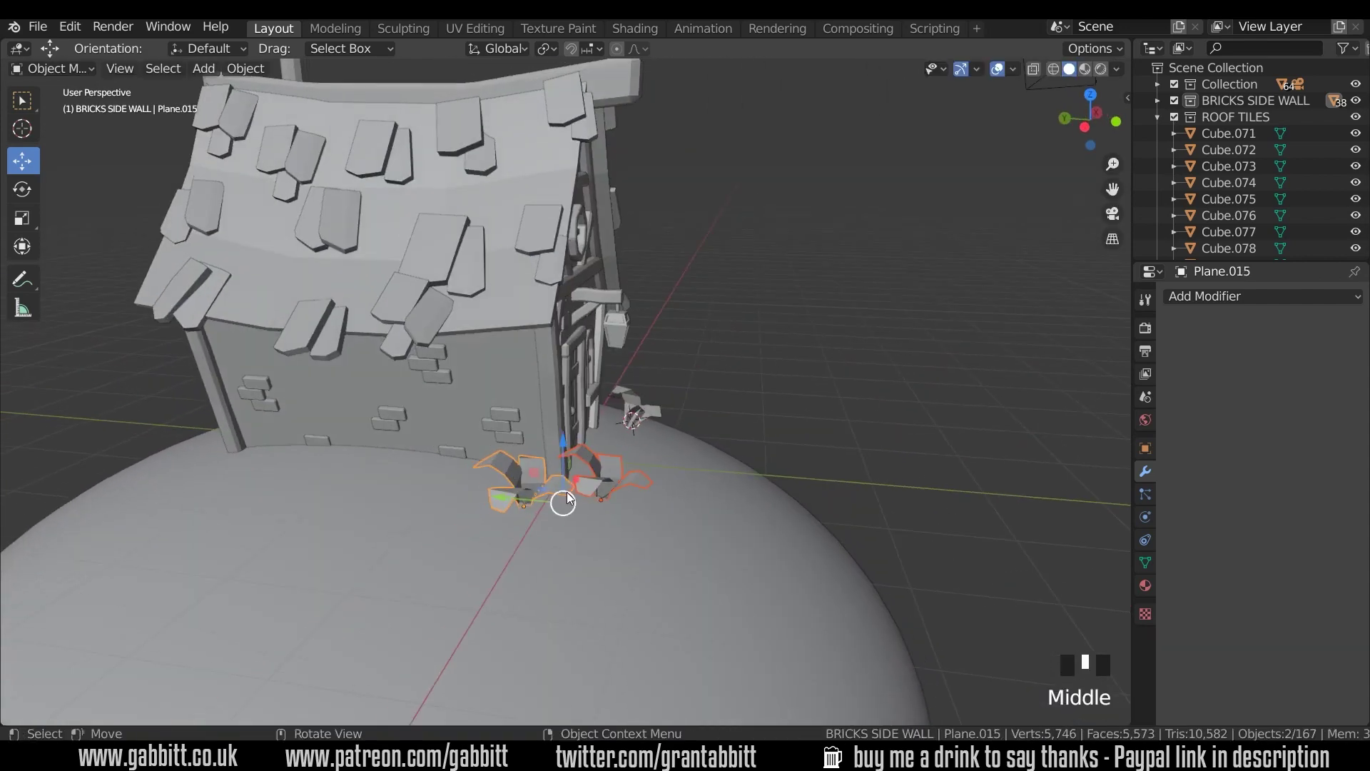
key(shift+d)
click(259, 478)
key(r)
key(z)
click(322, 614)
middle_drag(321, 613, 535, 485)
key(g)
click(607, 418)
key(r)
click(611, 425)
Duplicate one more plant within the clusters, adjust the copy's height along Z, and resize it.
click(456, 494)
click(446, 493)
shift+middle_drag(535, 485, 397, 456)
key(shift+d)
click(430, 443)
key(g)
key(z)
click(430, 486)
key(s)
click(432, 491)
Resize the plant at the door-side front corner and move it about -0.12 m in X and 0.08 m in Y.
click(685, 444)
key(s)
click(681, 446)
key(g)
click(468, 454)
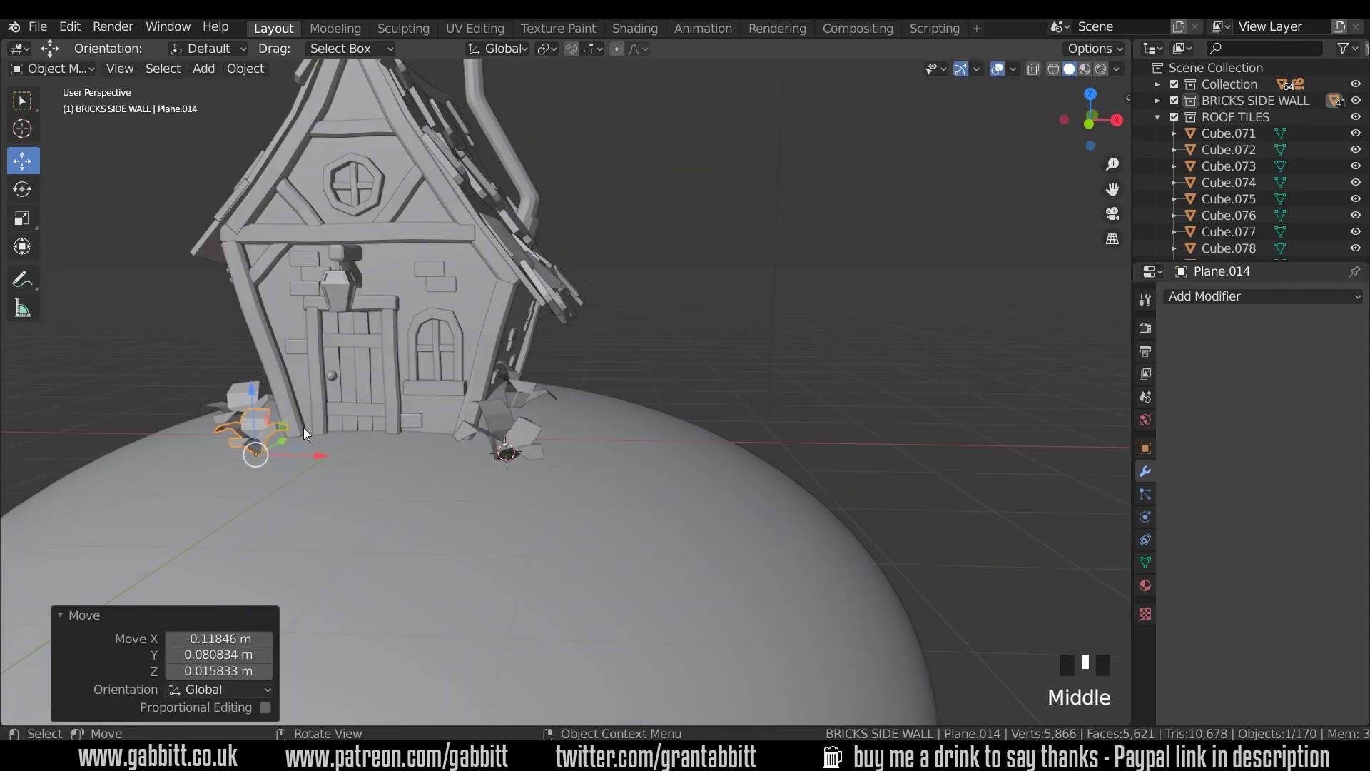
Duplicate a window-side plant to below the front window, rotate and position the copy, and scale it down to about 0.77.
click(516, 436)
middle_drag(515, 446, 573, 516)
key(shift+d)
click(457, 467)
key(s)
click(529, 467)
key(r)
key(z)
key(r)
click(460, 425)
key(g)
click(452, 421)
key(s)
click(598, 447)
middle_drag(599, 448, 534, 504)
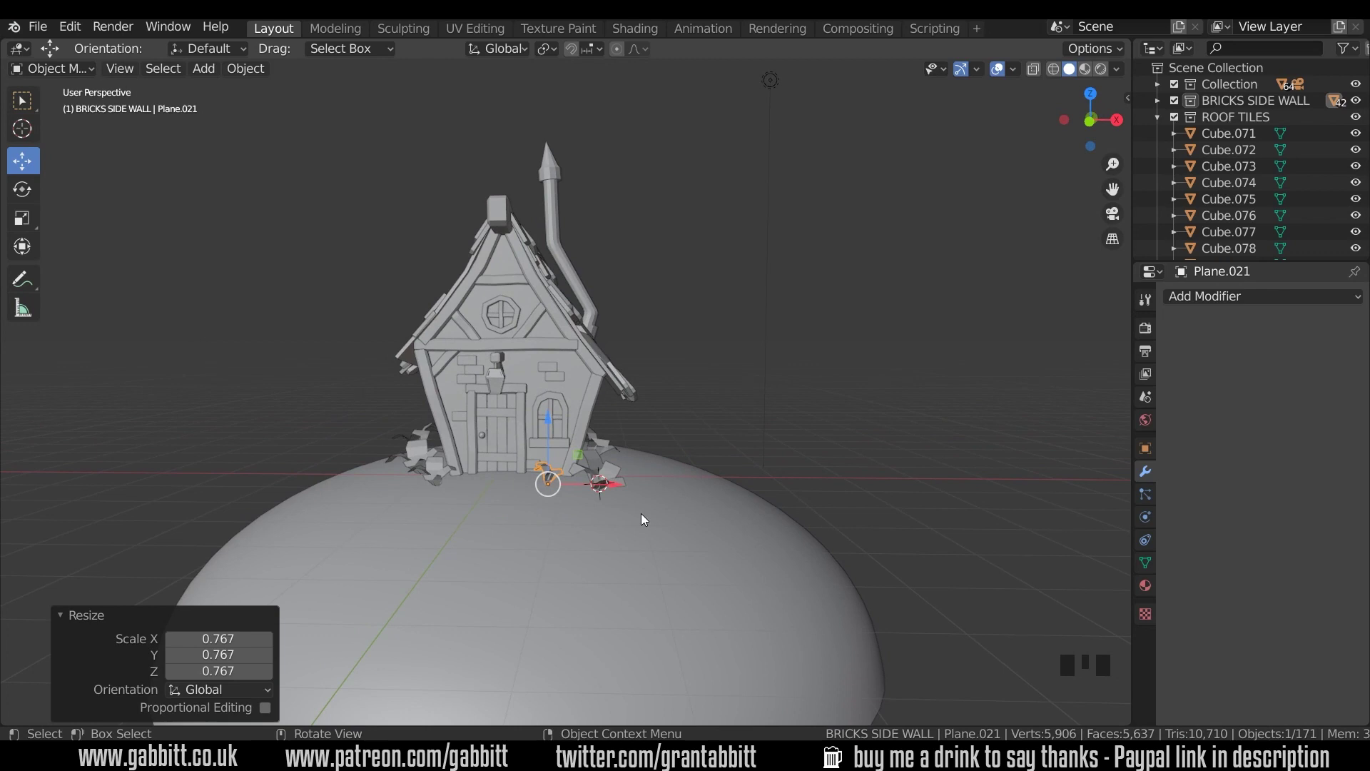
Duplicate the plant at the window-side corner and move the copy about 0.74 m in X, 0.81 m in Y and 0.21 m in Z.
middle_drag(641, 519, 561, 538)
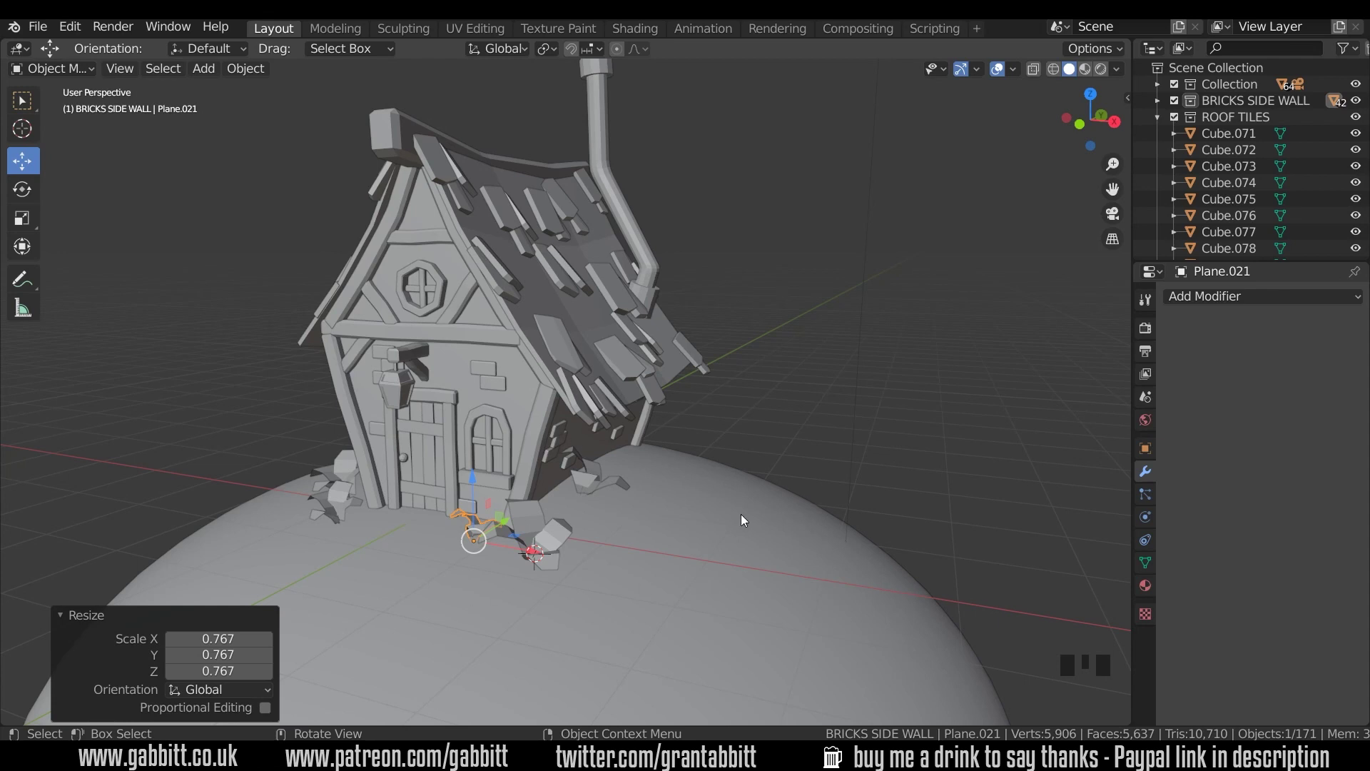
click(551, 538)
middle_drag(582, 537, 473, 564)
key(shift+d)
click(585, 534)
scroll(601, 547, up, 4)
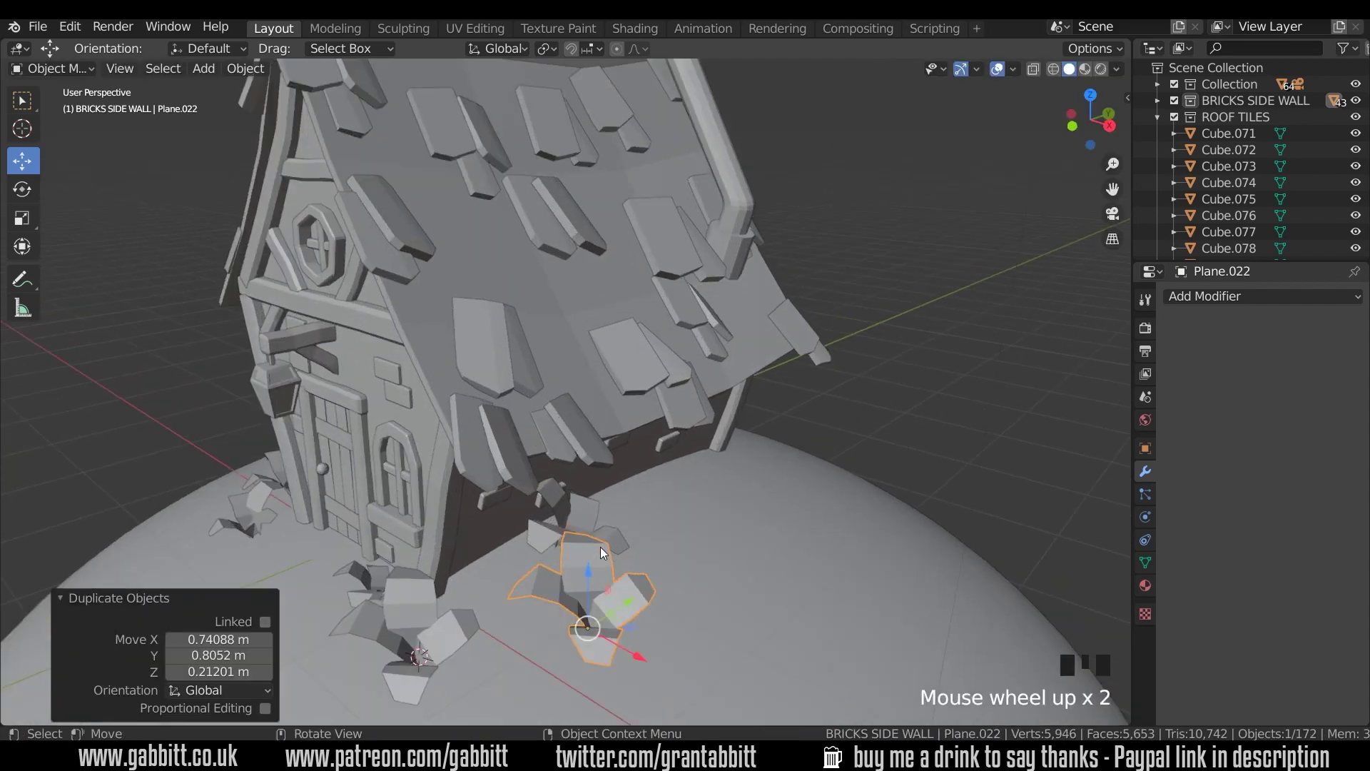
shift+middle_drag(647, 602, 606, 457)
In Edit Mode, select two of the new copy's leaves by linked geometry and delete their vertices.
key(Tab)
scroll(606, 510, up, 2)
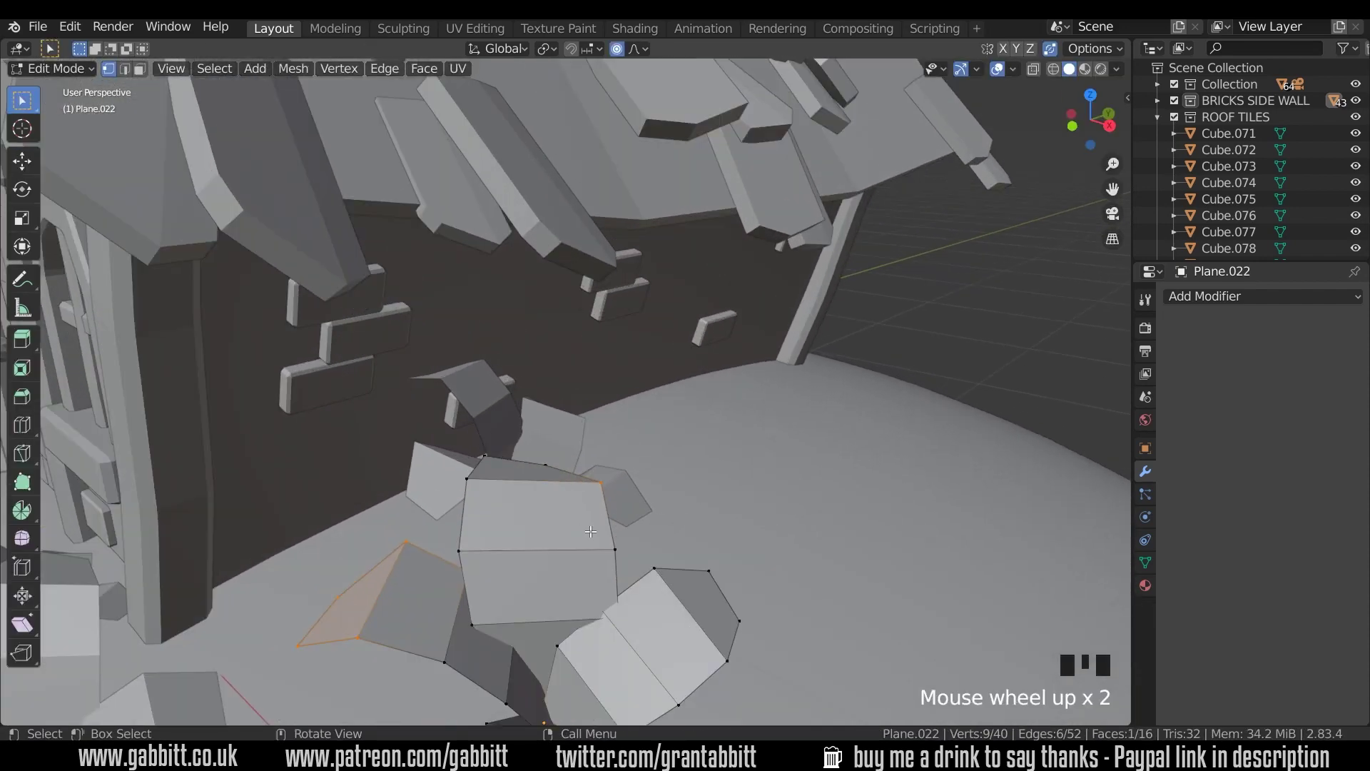
middle_drag(519, 547, 683, 498)
key(alt+a)
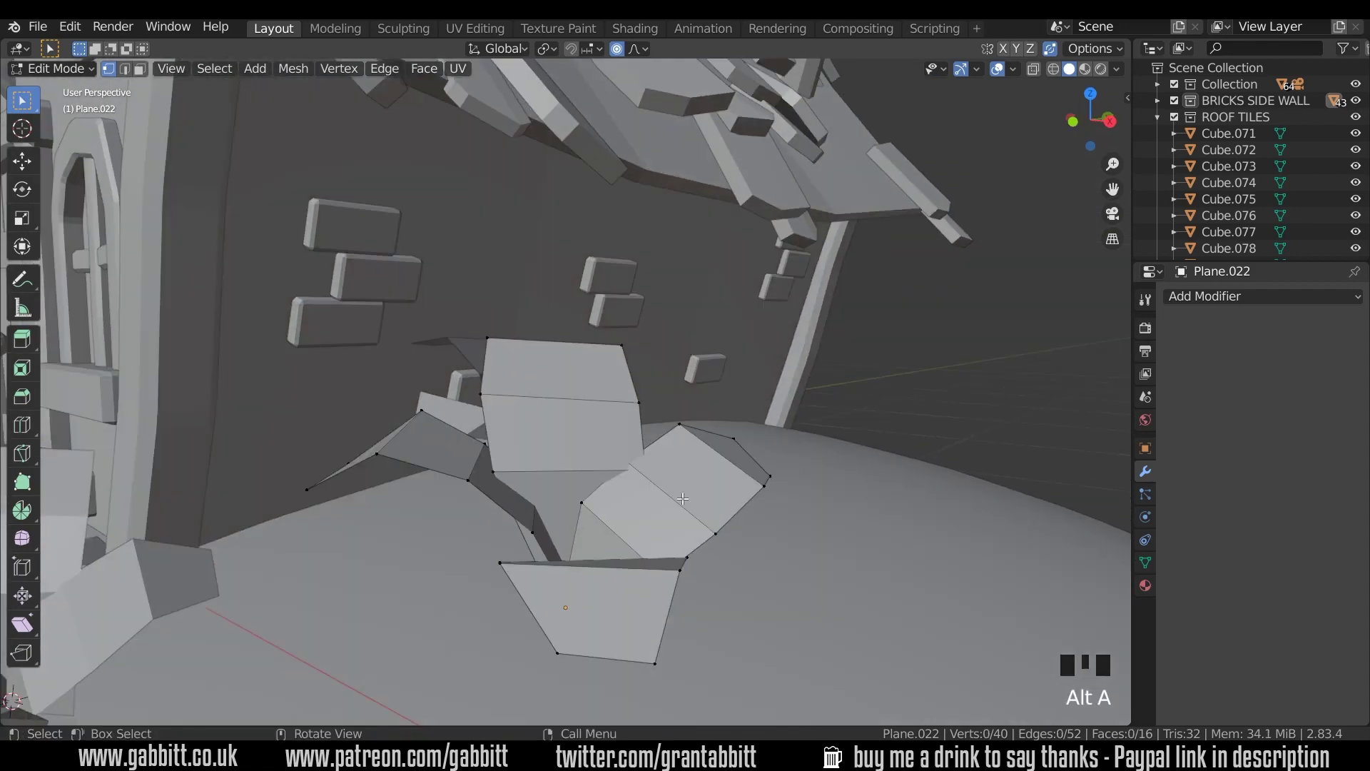
key(l)
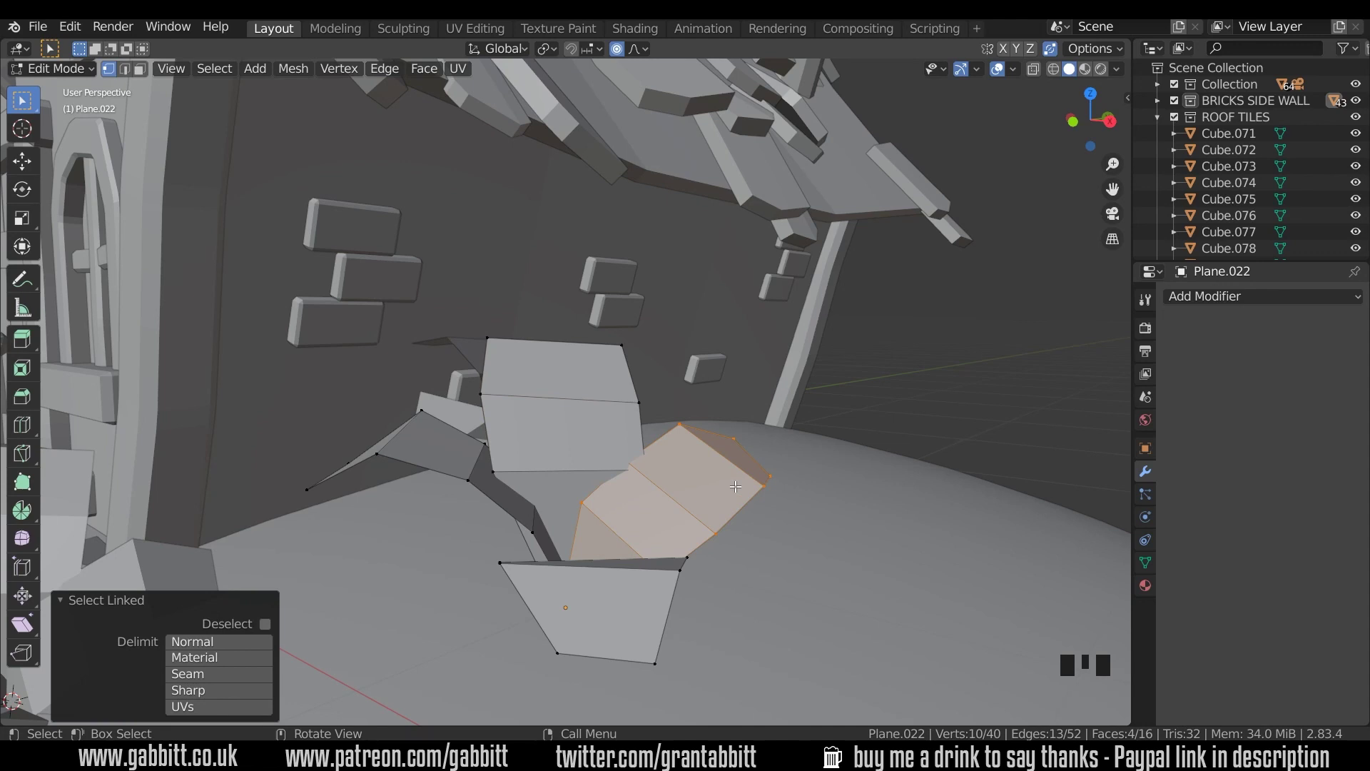
key(Delete)
click(682, 510)
key(Delete)
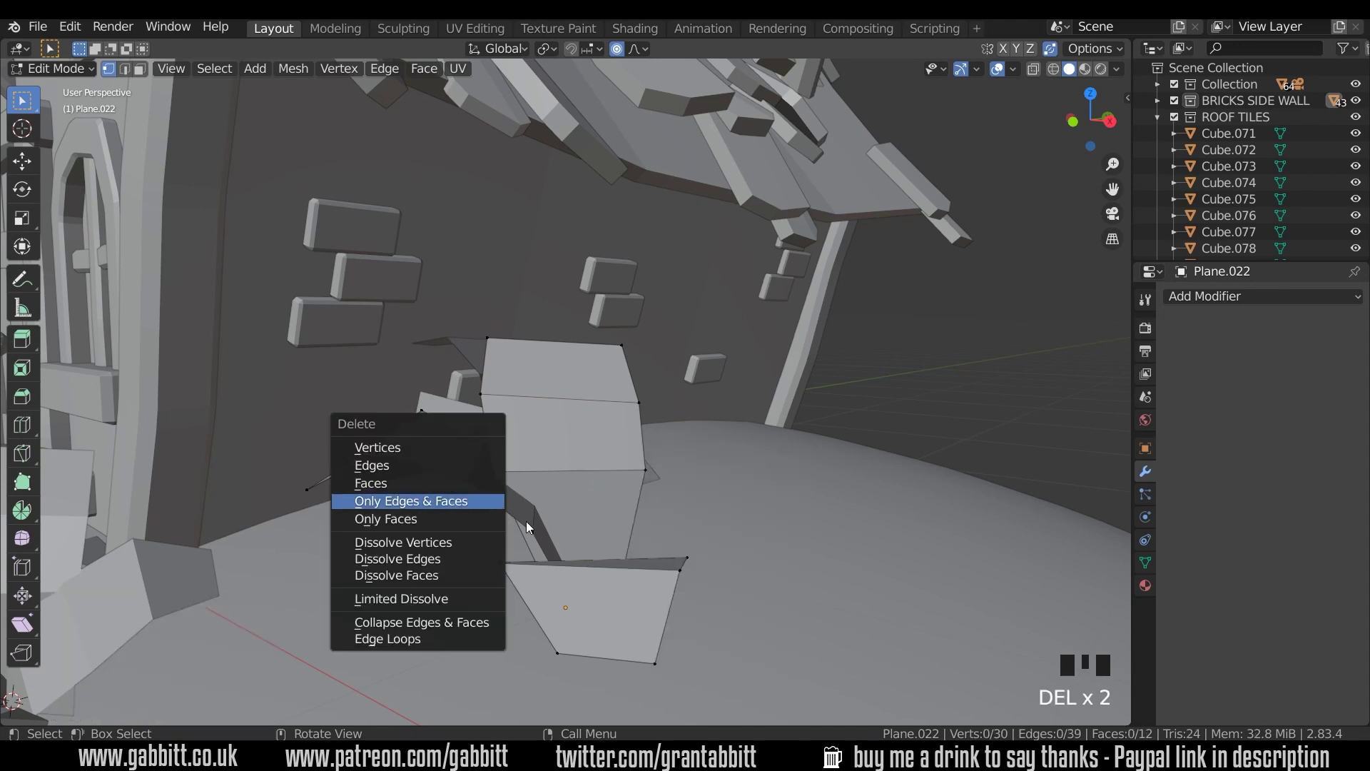
click(524, 521)
key(l)
key(Delete)
click(523, 520)
Select the whole upright leaf in face mode and scale it along its local X axis into a narrow blade.
middle_drag(523, 520, 636, 531)
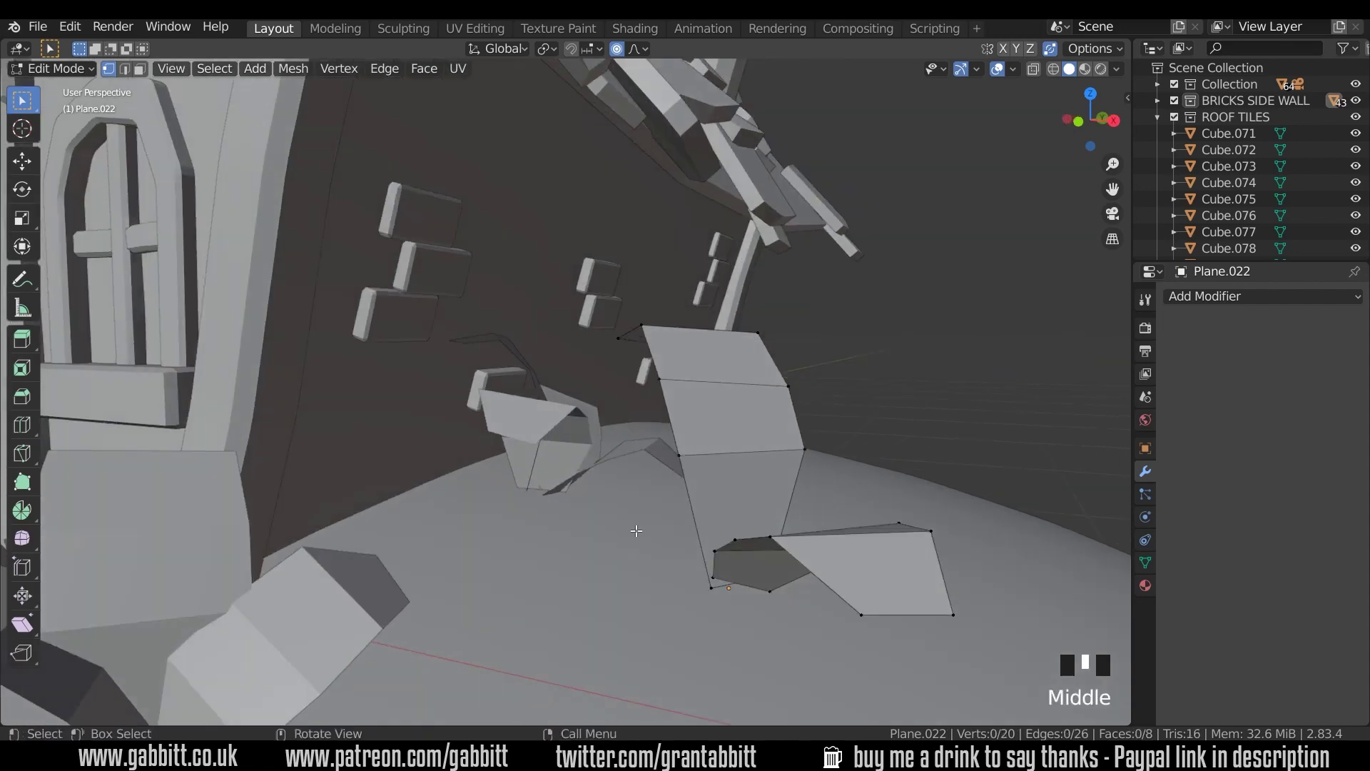
alt+drag(740, 450, 762, 447)
key(3)
key(l)
key(s)
key(x)
key(x)
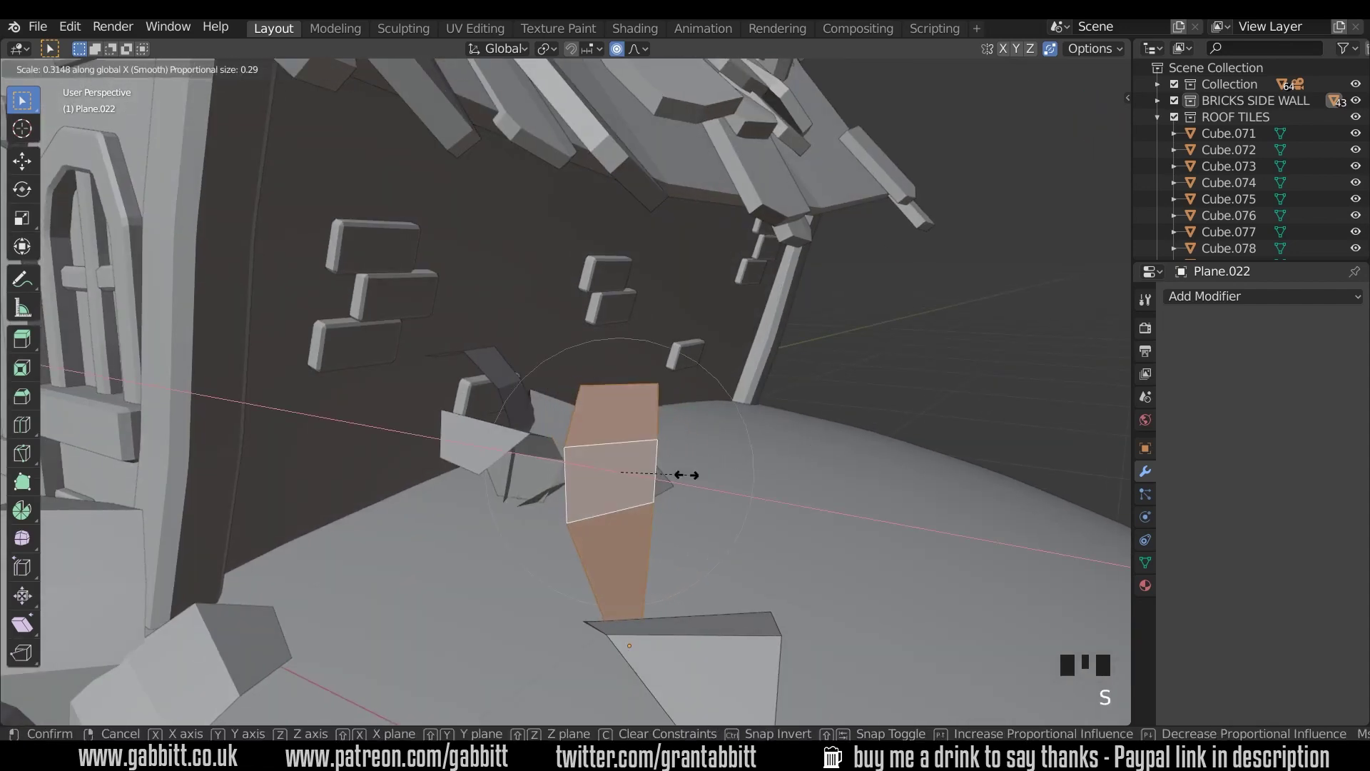
click(682, 470)
Select the whole remaining low leaf and scale it along its local X axis to about 0.26.
key(Tab)
click(709, 637)
key(Tab)
key(Tab)
click(727, 653)
key(Tab)
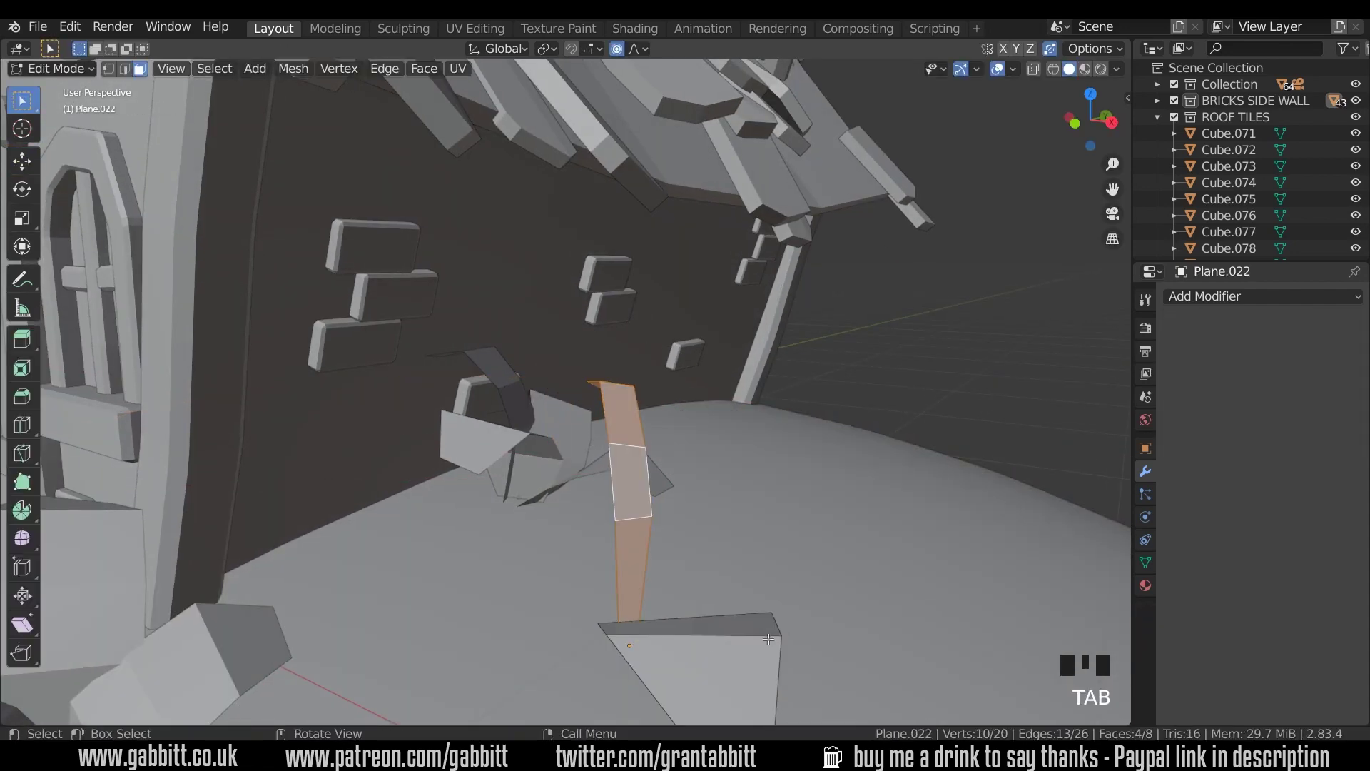
shift+middle_drag(698, 653, 632, 472)
key(alt+a)
key(l)
key(s)
key(x)
key(x)
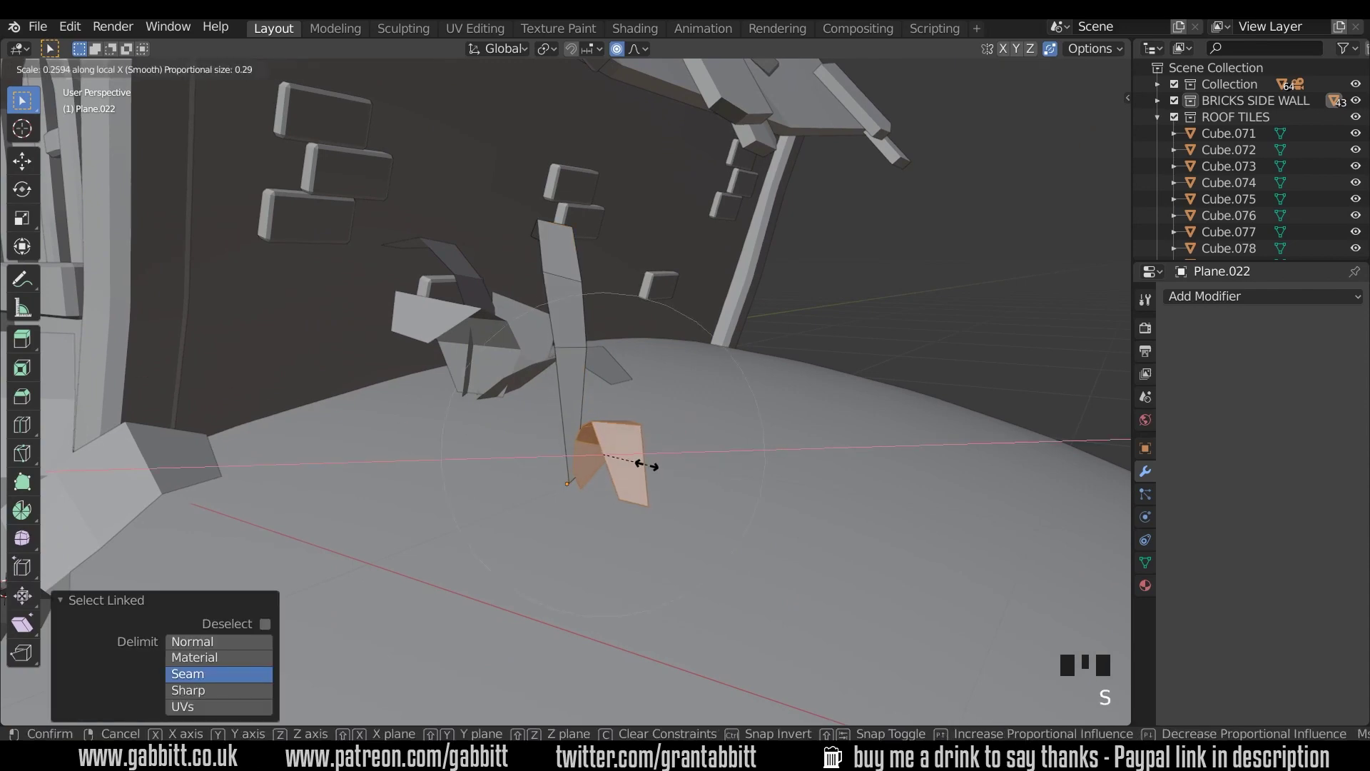
click(639, 467)
Reshape the low blade with proportional editing by moving and rotating its edges, lower its tip about 0.08 m, and leave Edit Mode.
middle_drag(639, 468, 975, 549)
click(975, 549)
key(g)
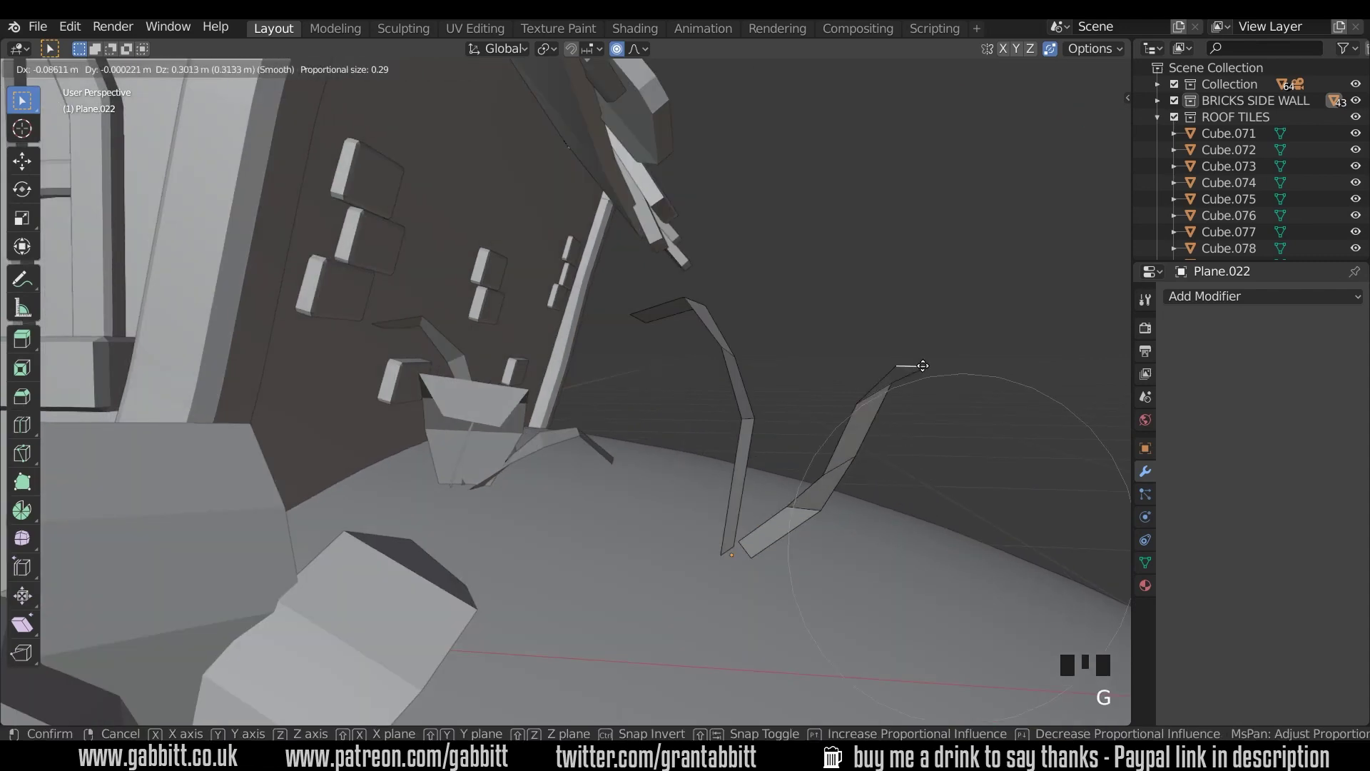
key(r)
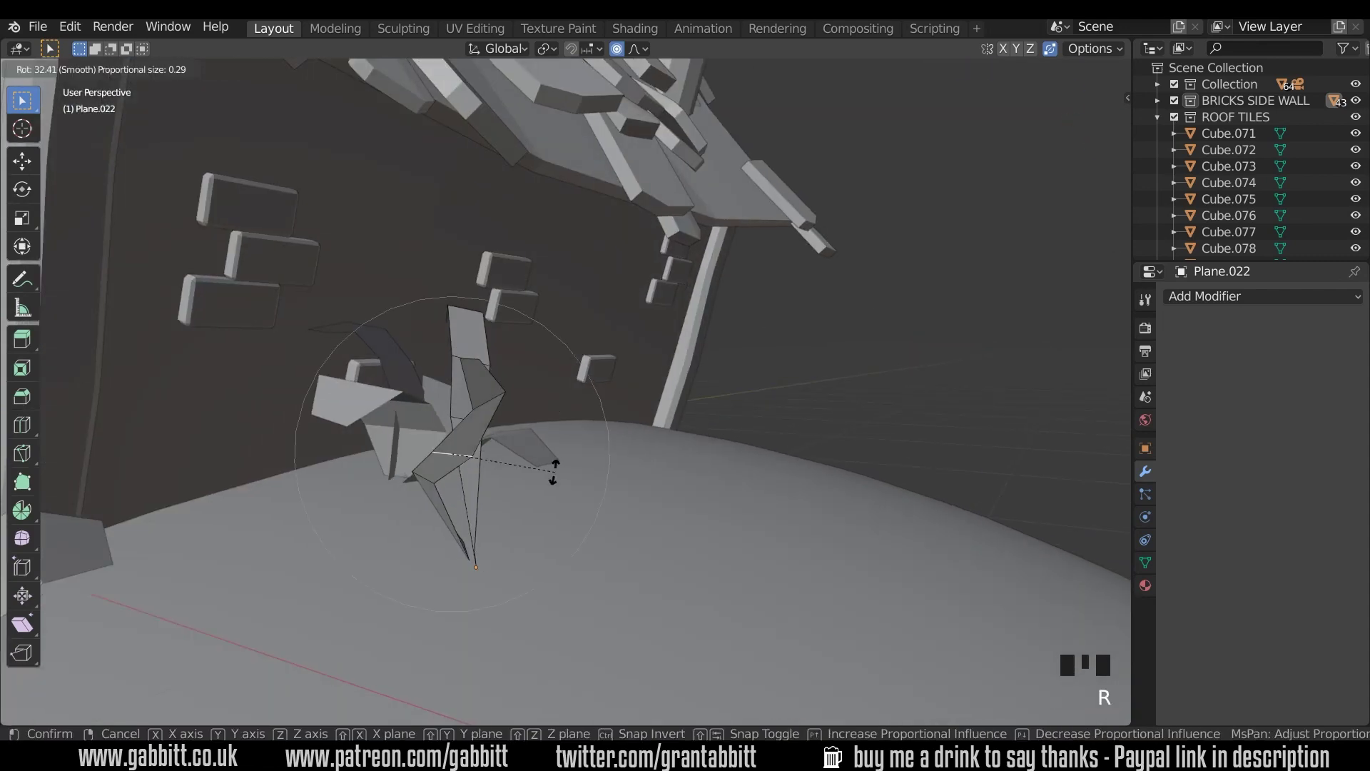
click(554, 471)
key(g)
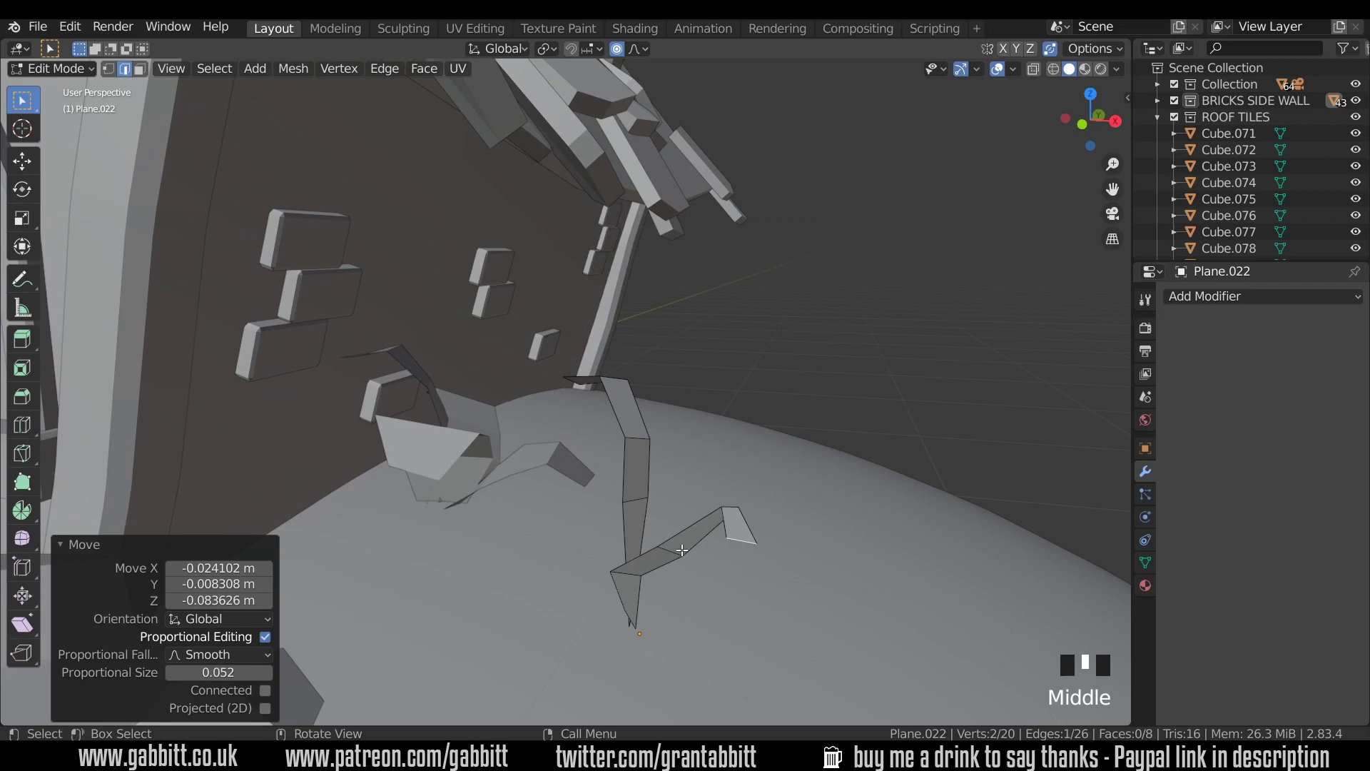
middle_drag(682, 550, 667, 493)
key(Tab)
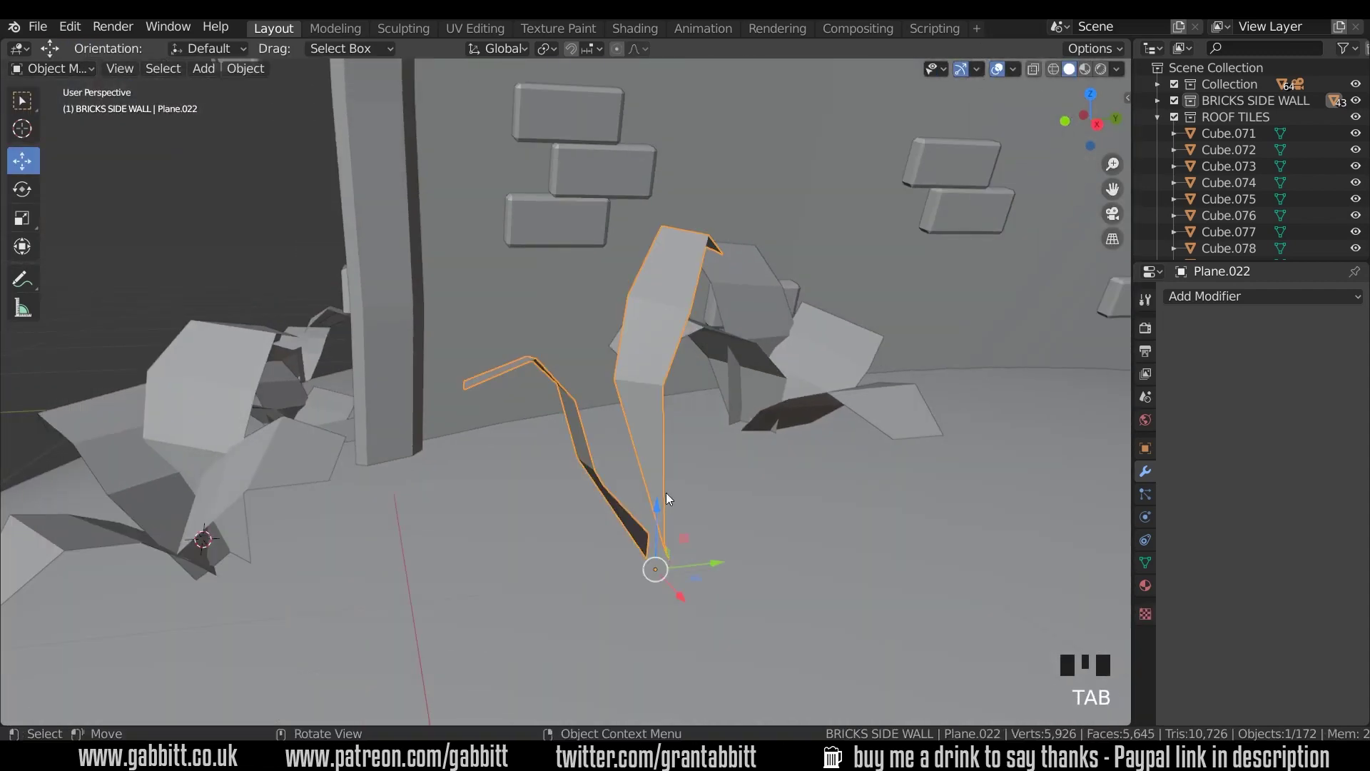
In Edit Mode, duplicate both grass blades, rotate the copies about the global Z axis and reposition them at the clump's base.
key(Tab)
key(a)
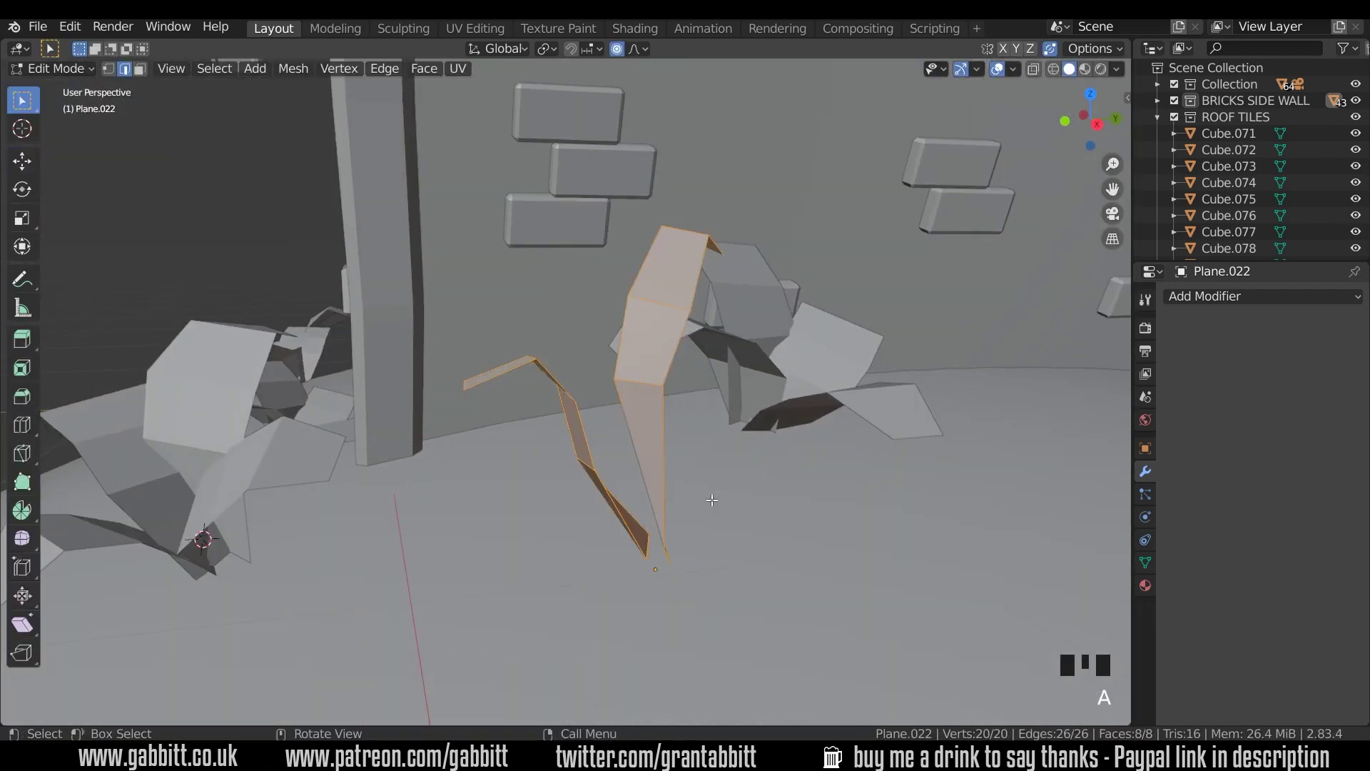
key(shift+d)
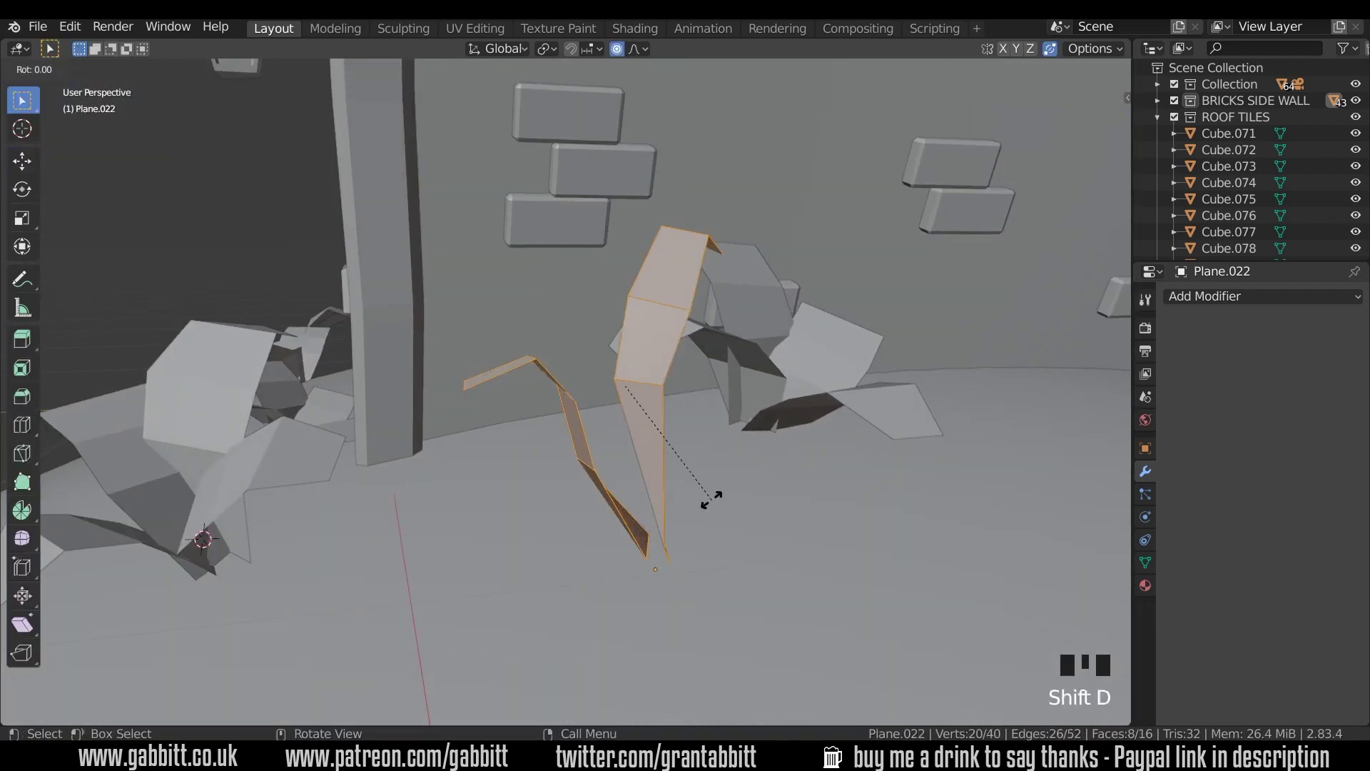
key(z)
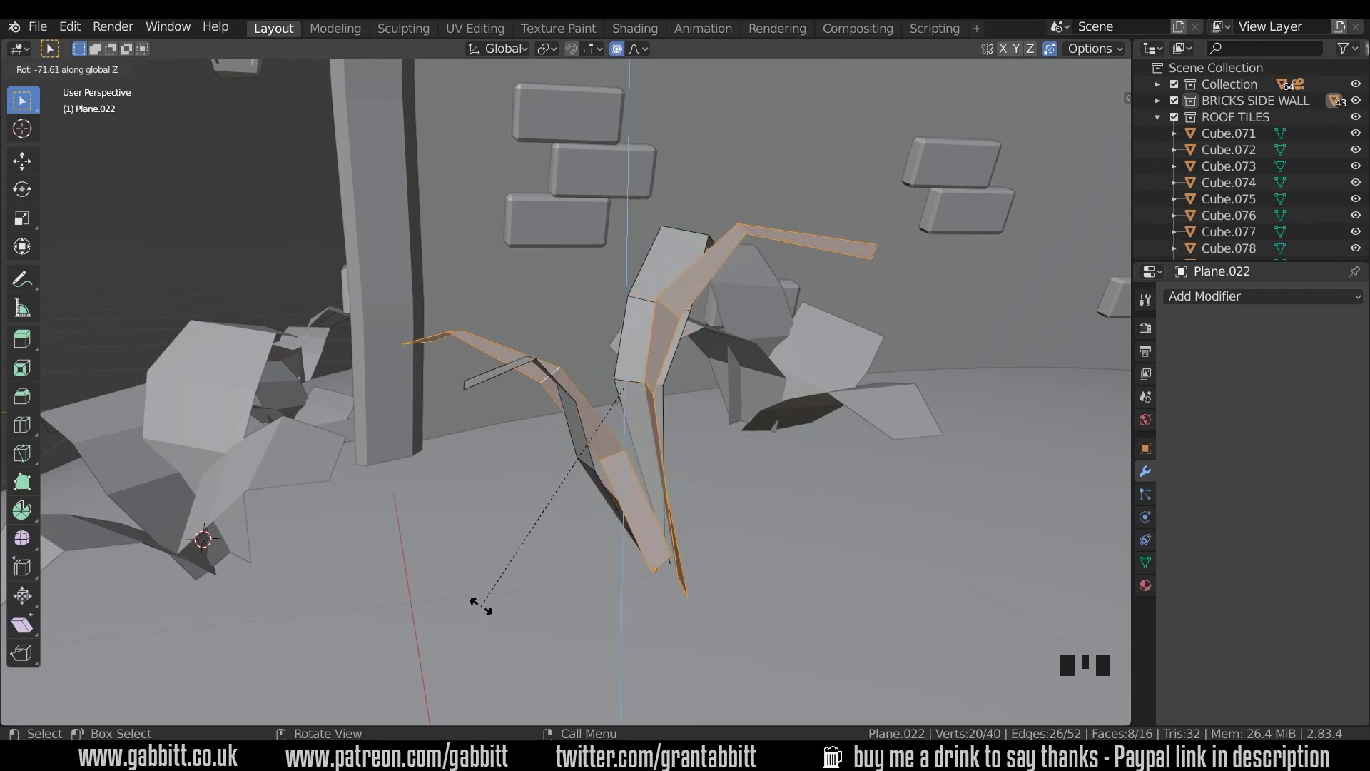
click(457, 505)
middle_drag(457, 506, 576, 484)
key(g)
click(588, 542)
Rotate and scale the duplicated blades, moving them so their roots meet the original blades.
key(r)
click(646, 447)
key(g)
click(678, 444)
middle_drag(678, 444, 595, 429)
key(s)
click(628, 421)
key(g)
click(635, 471)
Refine the size and position of the selected blade part and leave Edit Mode.
scroll(636, 471, down, 4)
middle_drag(757, 411, 749, 446)
click(660, 403)
key(s)
click(675, 413)
key(g)
click(671, 421)
key(Tab)
scroll(609, 433, down, 3)
middle_drag(628, 456, 580, 580)
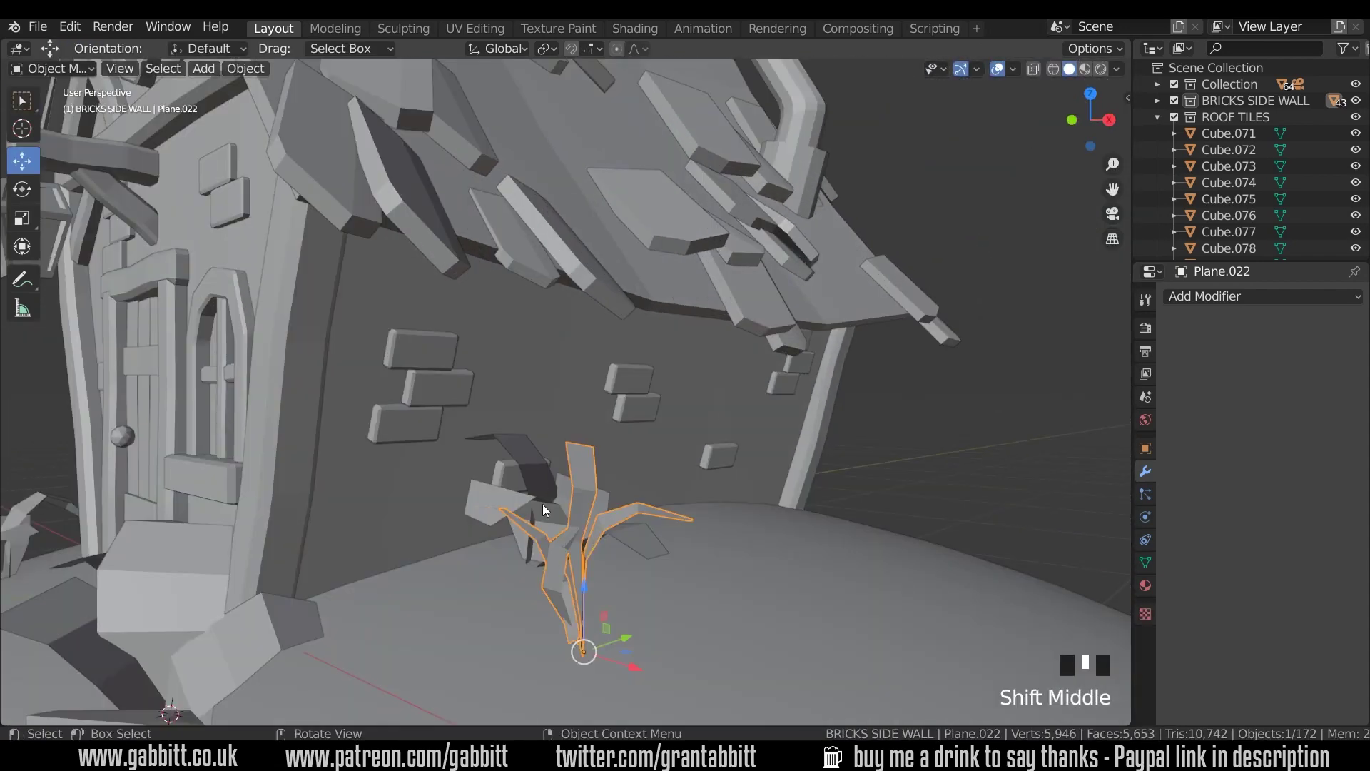
Back in Edit Mode, select a drooping blade's end points and raise its tip with proportional editing.
key(Tab)
middle_drag(537, 475, 482, 504)
click(482, 504)
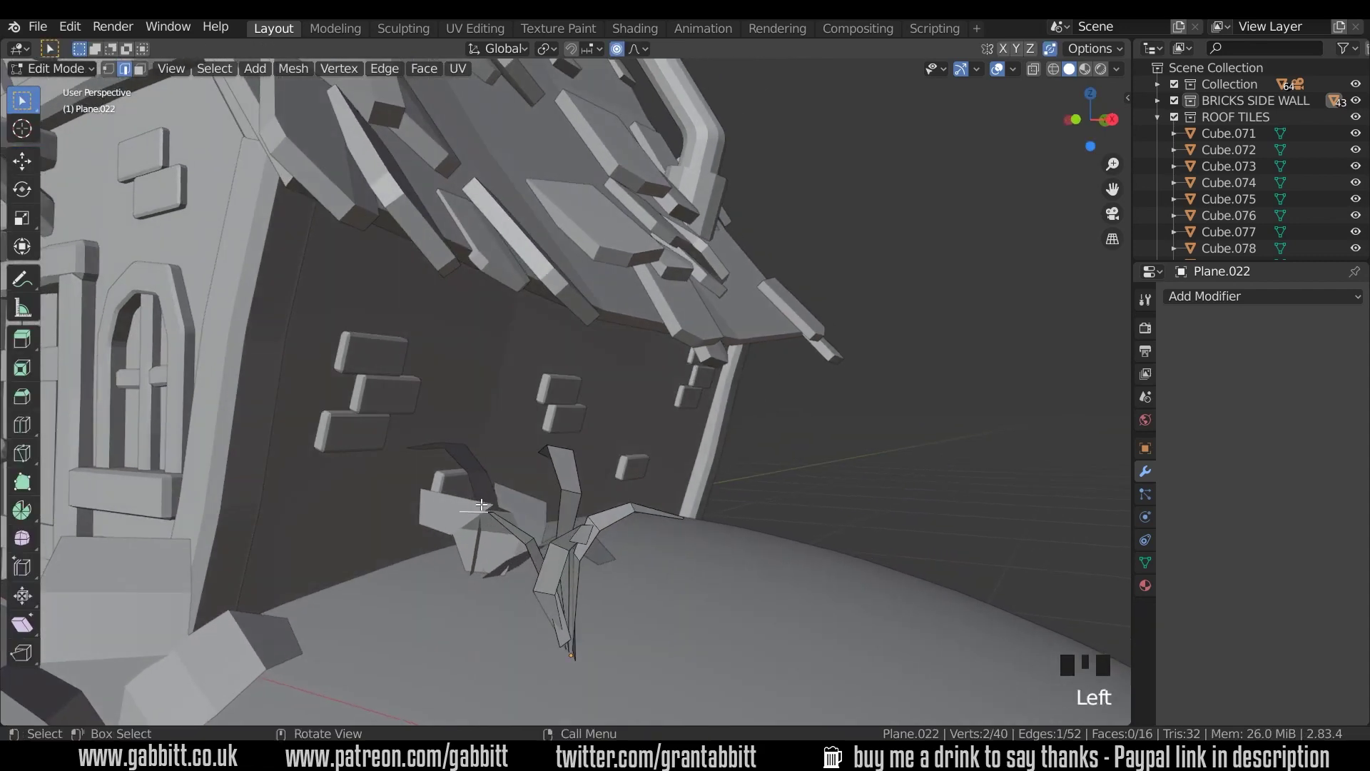
drag(477, 524, 482, 527)
key(g)
click(520, 478)
key(g)
click(527, 467)
middle_drag(400, 435, 485, 428)
key(g)
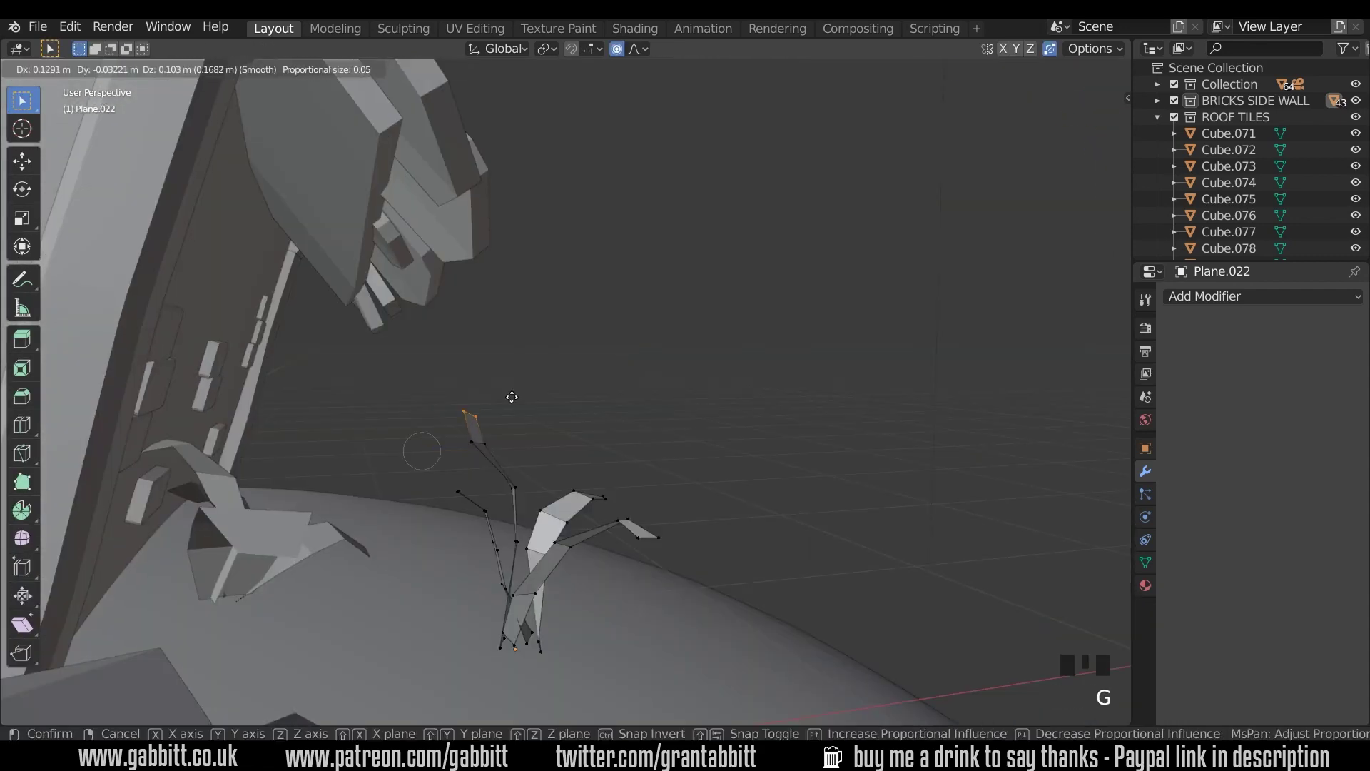
click(535, 389)
Bend the other drooping blade upward by moving, rotating and scaling its end vertices with proportional editing.
click(530, 459)
drag(612, 511, 667, 546)
middle_drag(667, 546, 689, 515)
key(e)
key(g)
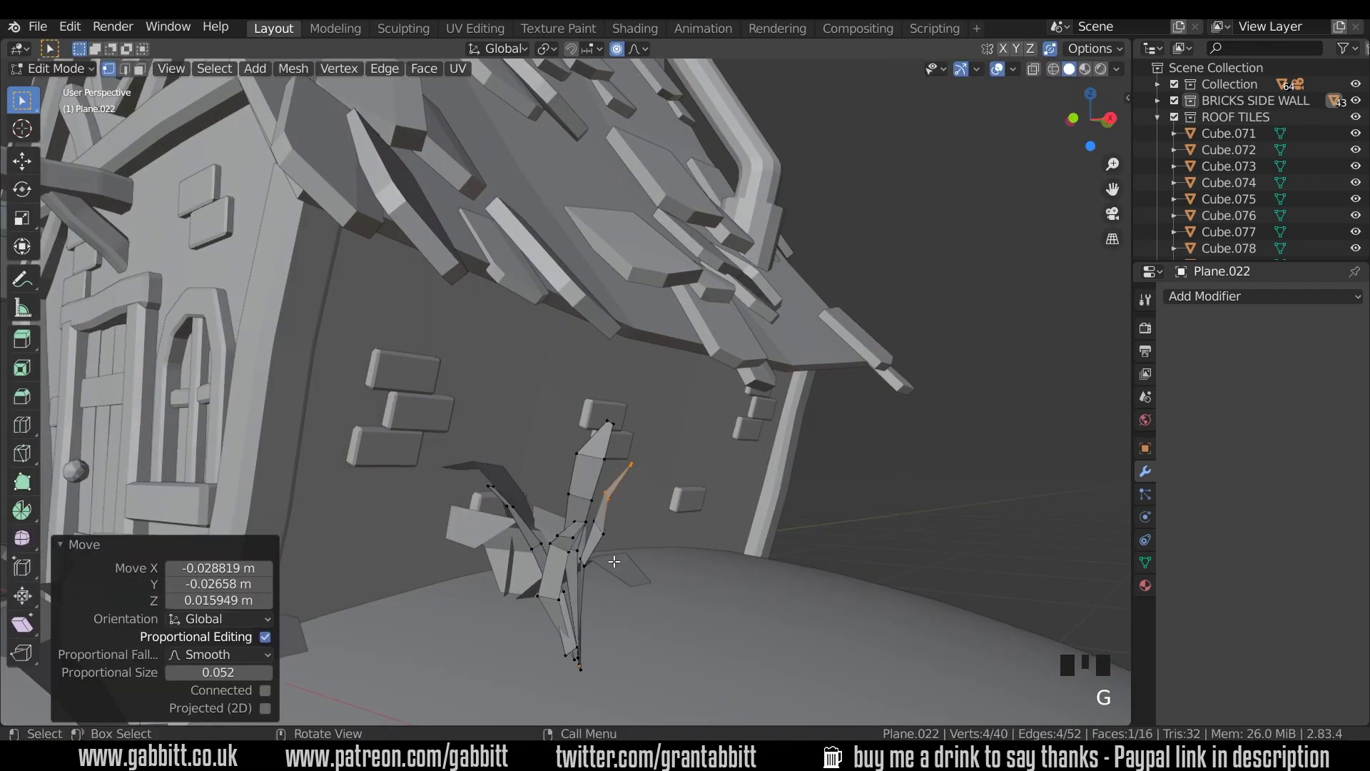
key(r)
click(680, 522)
middle_drag(628, 471, 557, 514)
key(s)
click(666, 522)
key(s)
key(g)
click(618, 517)
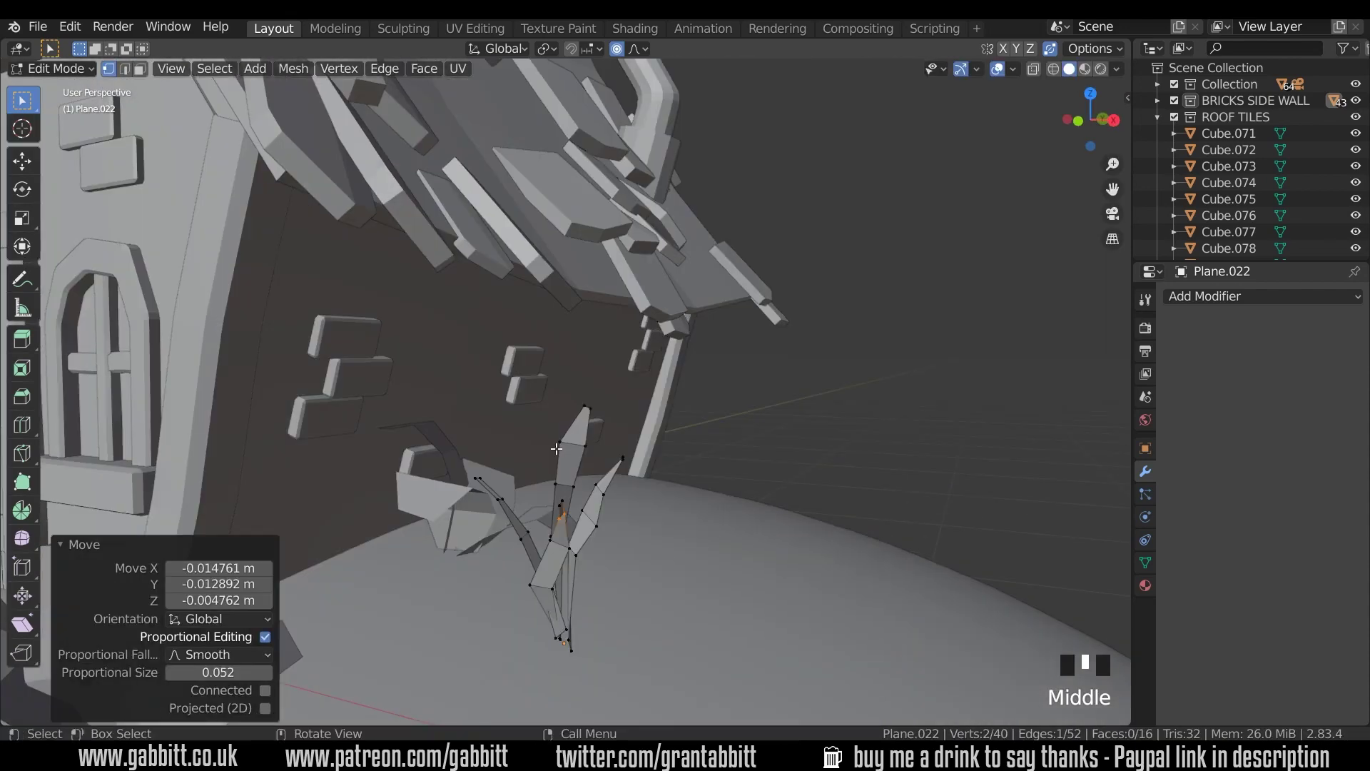
Leave Edit Mode, rescale the whole grass clump and place it among the leafy plants by the side wall.
key(Tab)
middle_drag(707, 522, 542, 536)
scroll(635, 526, down, 3)
key(s)
click(618, 527)
key(g)
click(519, 529)
Make a linked duplicate of the clump farther along the side wall, rotate it about Z and rescale it.
key(alt+d)
click(642, 514)
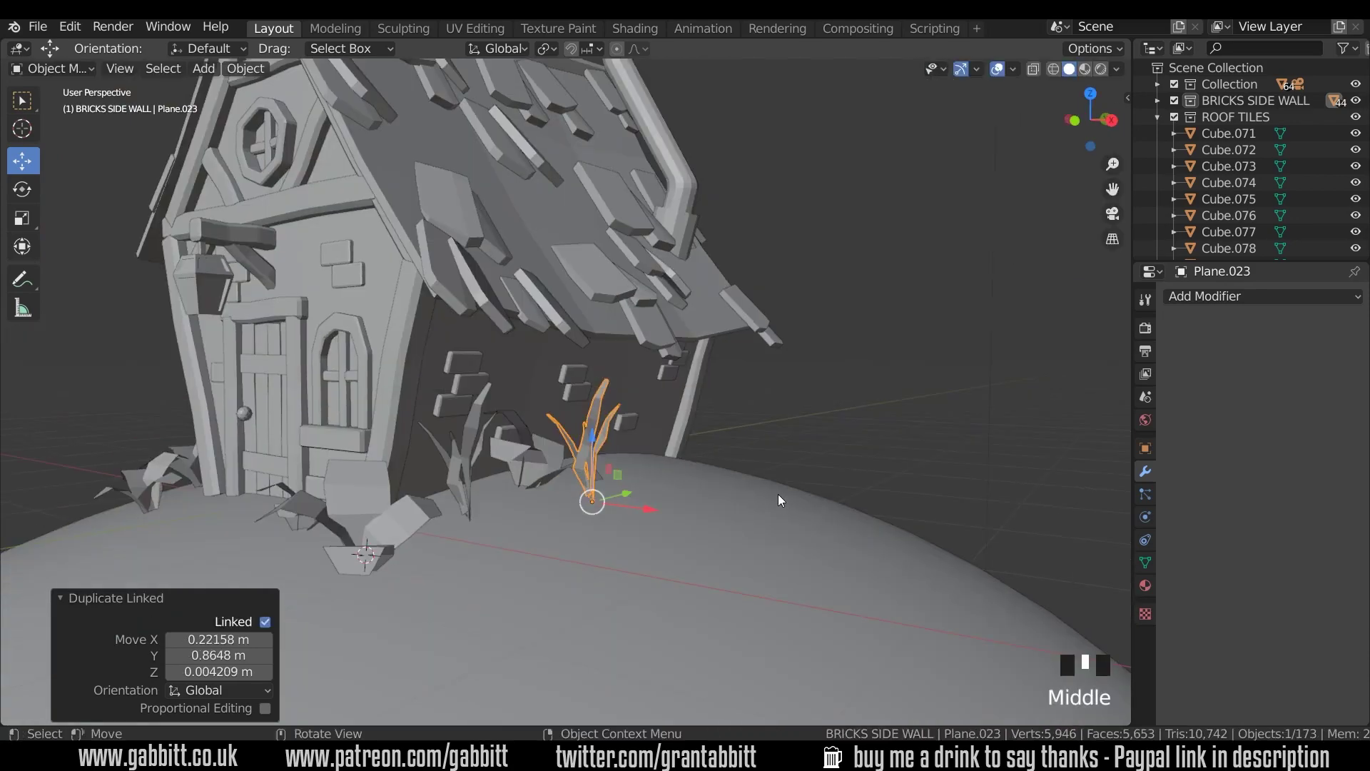
key(r)
key(z)
click(642, 456)
key(s)
click(631, 490)
Duplicate both grass clumps to the cottage's front corner and rotate the copies about the Z axis.
middle_drag(631, 490, 564, 536)
shift+click(512, 421)
key(shift+d)
click(605, 409)
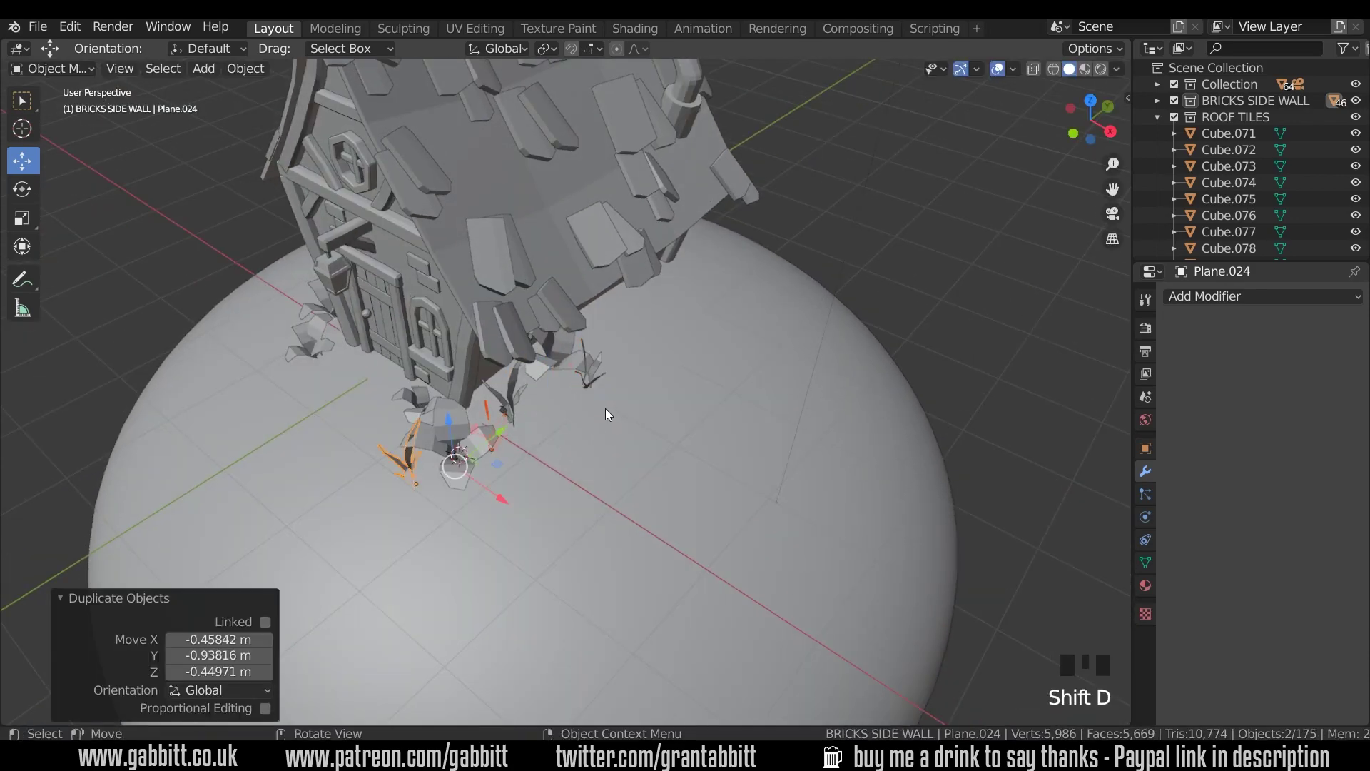
key(r)
key(z)
middle_drag(605, 409, 557, 350)
Position the new clumps around the front corner plants and scale one of them to about 0.64.
key(g)
click(537, 457)
key(g)
middle_drag(535, 460, 451, 466)
key(s)
middle_drag(314, 465, 393, 474)
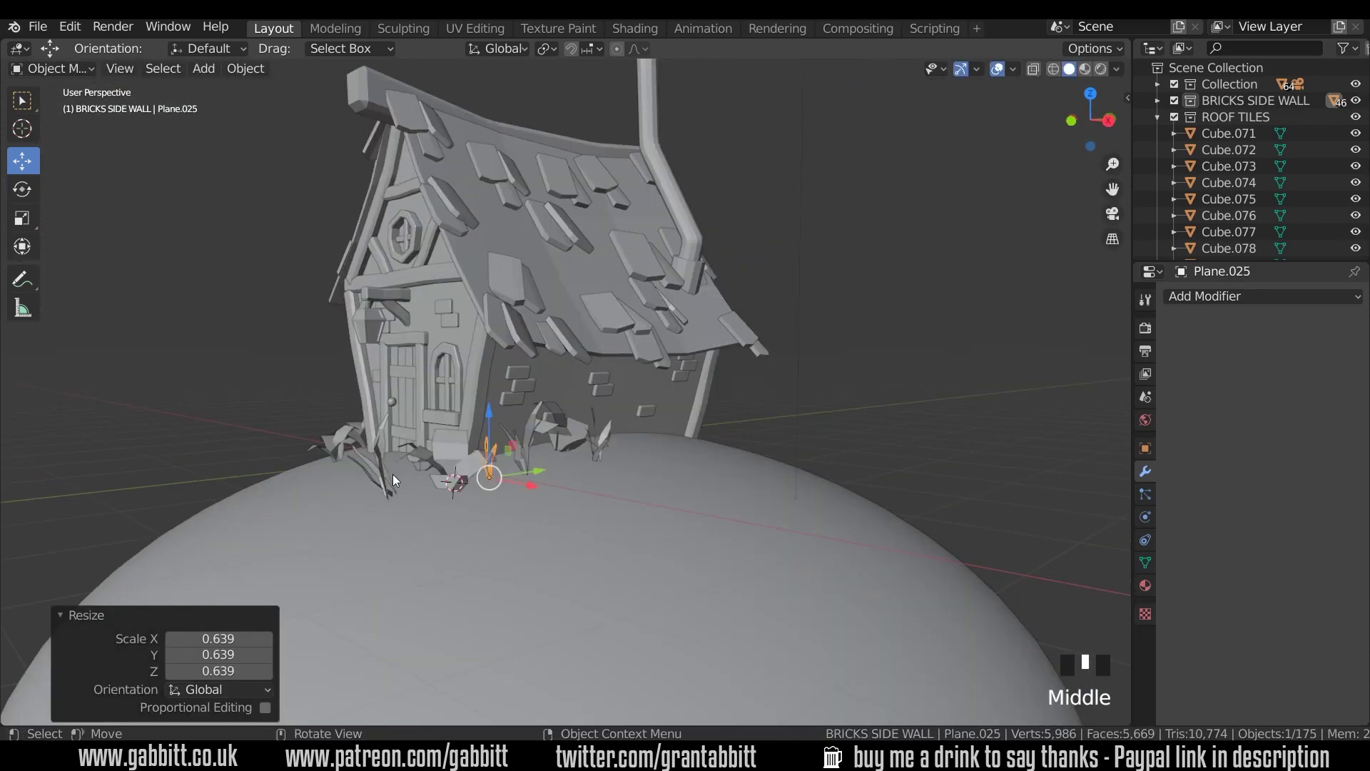
click(508, 529)
key(s)
key(g)
Select the grass clumps near the window corner, make linked duplicates along X beyond the door, and rotate them about Z.
middle_drag(500, 526, 432, 577)
click(582, 421)
shift+click(504, 440)
shift+click(400, 453)
middle_drag(428, 461, 533, 495)
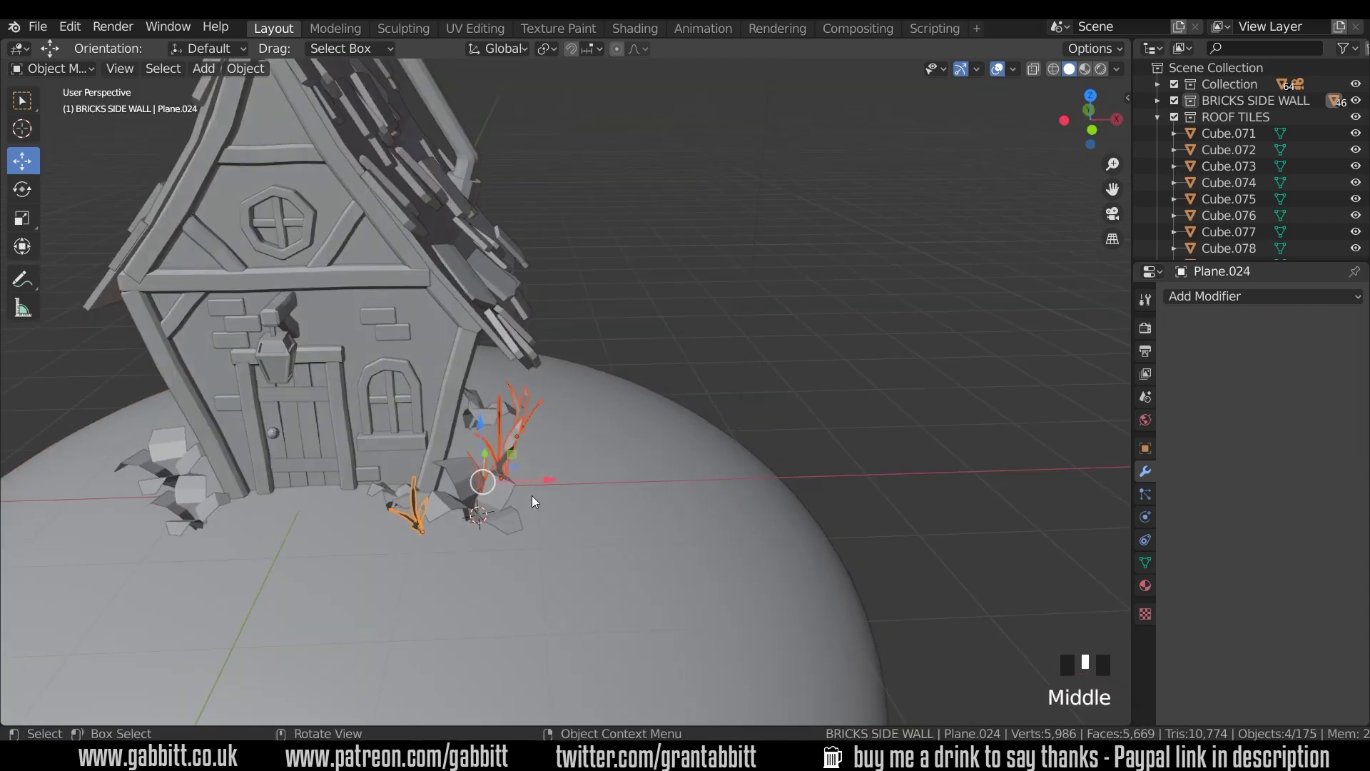
key(alt+d)
key(x)
click(344, 465)
key(r)
key(z)
middle_drag(344, 465, 431, 481)
Reposition the duplicated clumps individually among the plants along the opposite wall, lowering them onto the hill.
click(243, 557)
drag(291, 551, 348, 525)
middle_drag(335, 555, 456, 500)
click(521, 457)
drag(499, 464, 526, 460)
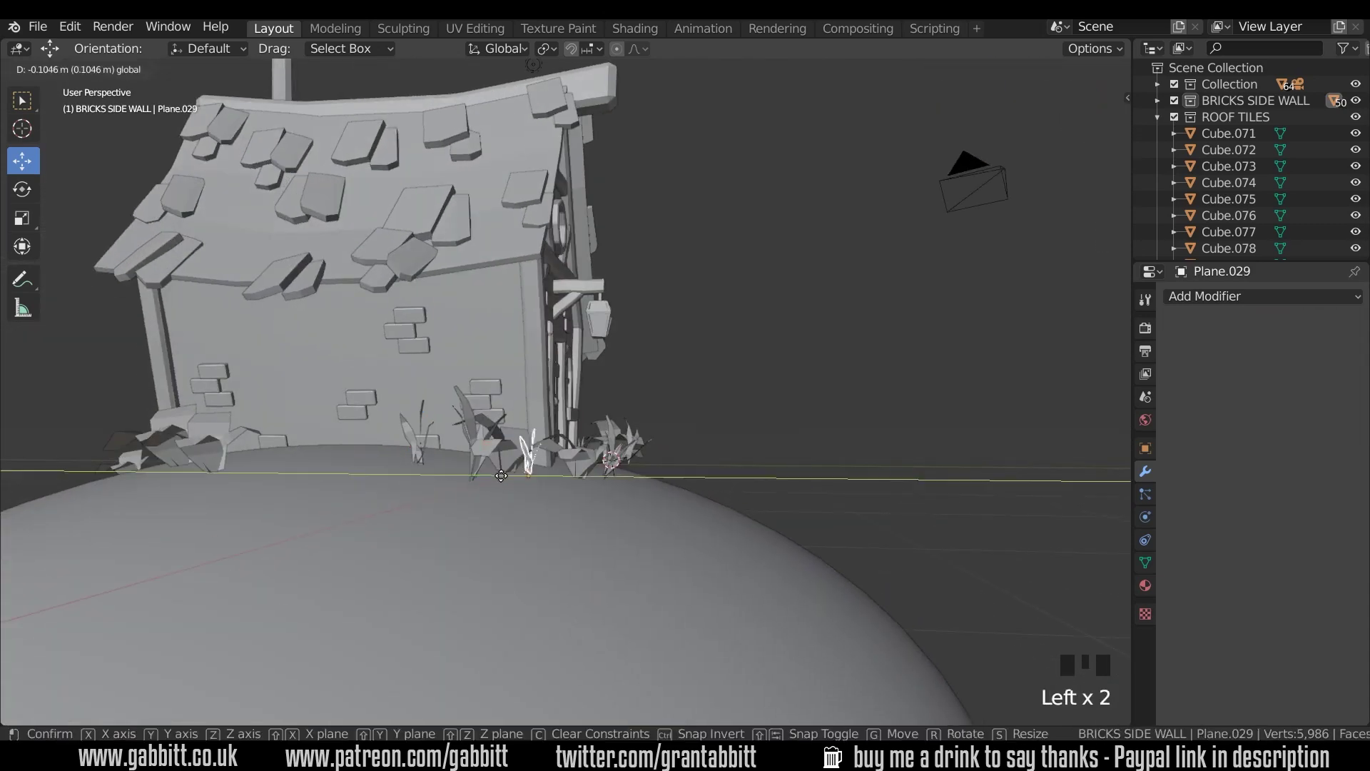
middle_drag(526, 461, 435, 450)
drag(434, 406, 434, 428)
middle_drag(434, 443, 300, 535)
Rotate a front grass clump, duplicate it beside the door post and shift the copy about 0.08 m along negative X.
click(178, 464)
key(r)
key(shift+d)
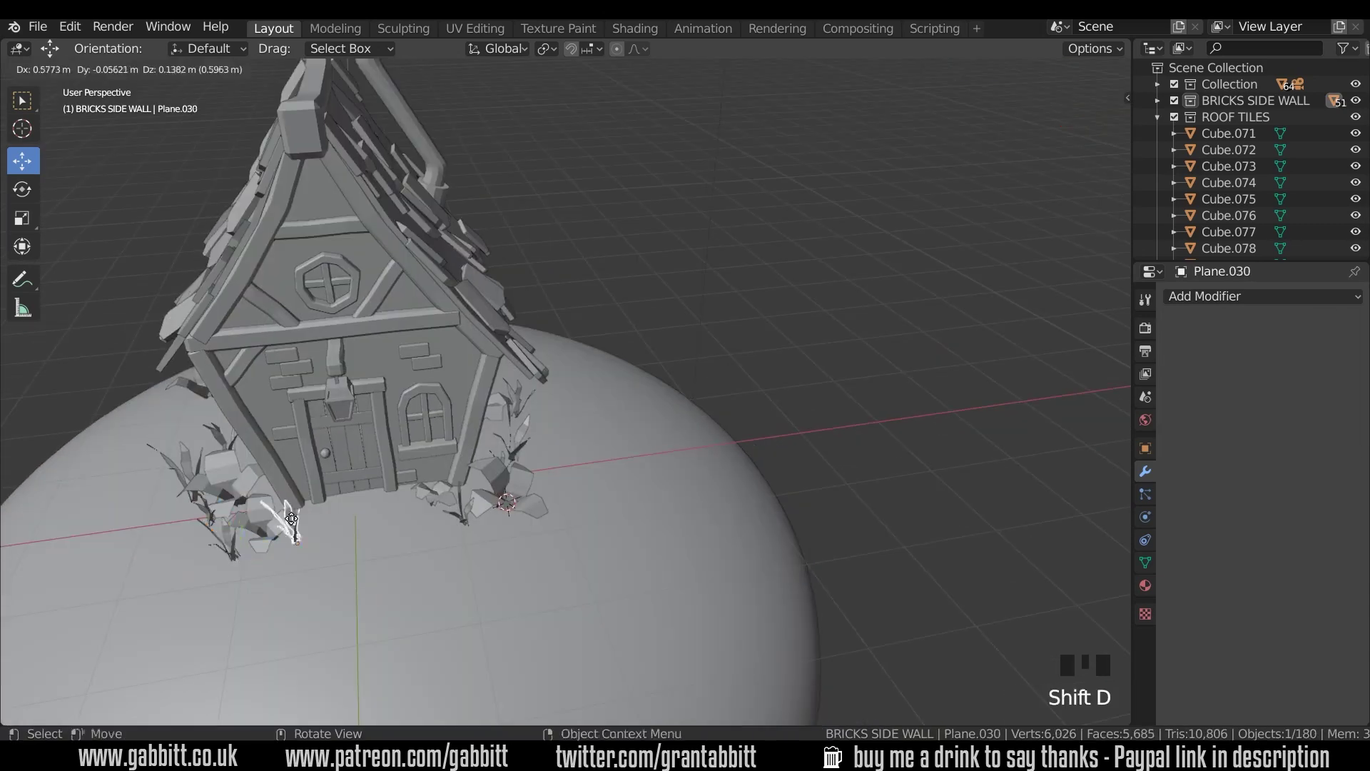
click(386, 550)
middle_drag(385, 550, 428, 492)
drag(362, 472, 350, 473)
Duplicate the brick beside the door in top view and place the copy on the ground in front of the doorway.
middle_drag(456, 478, 627, 555)
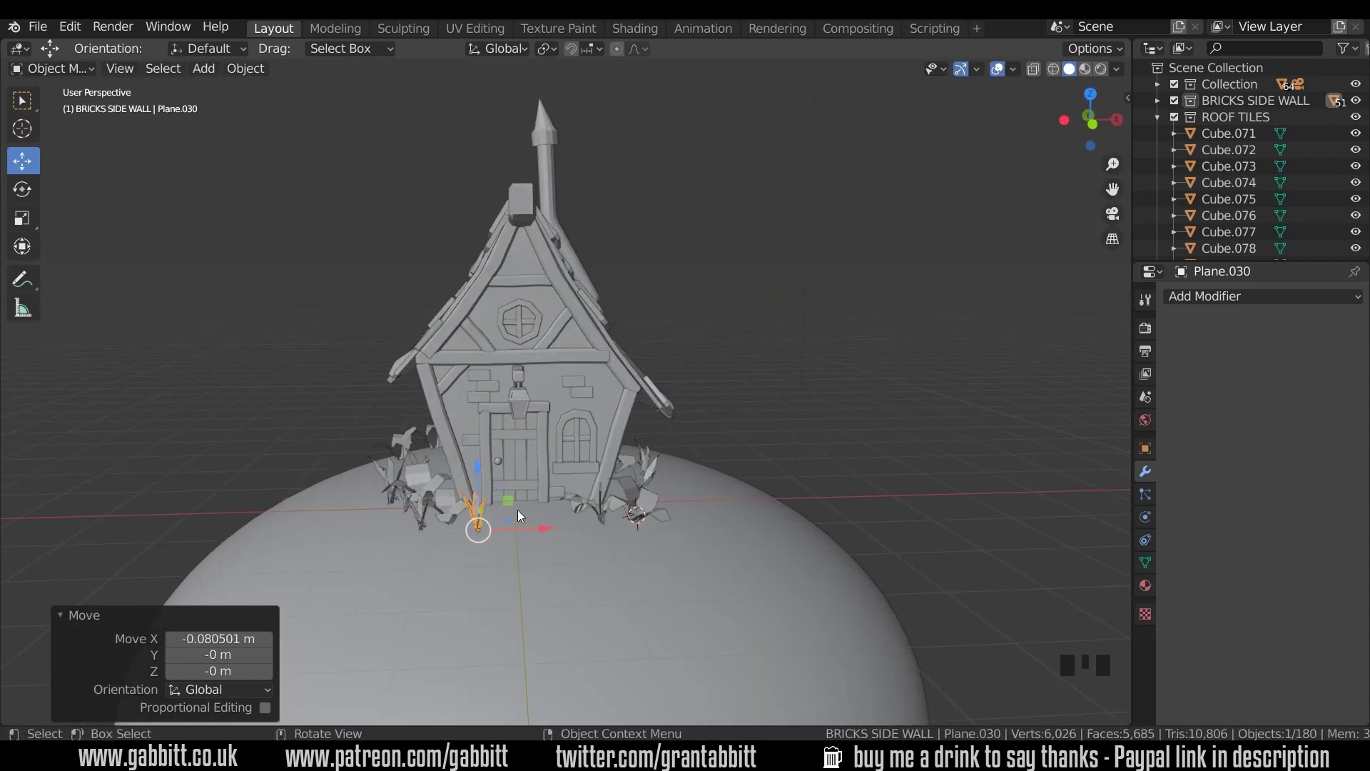
middle_drag(550, 528, 555, 529)
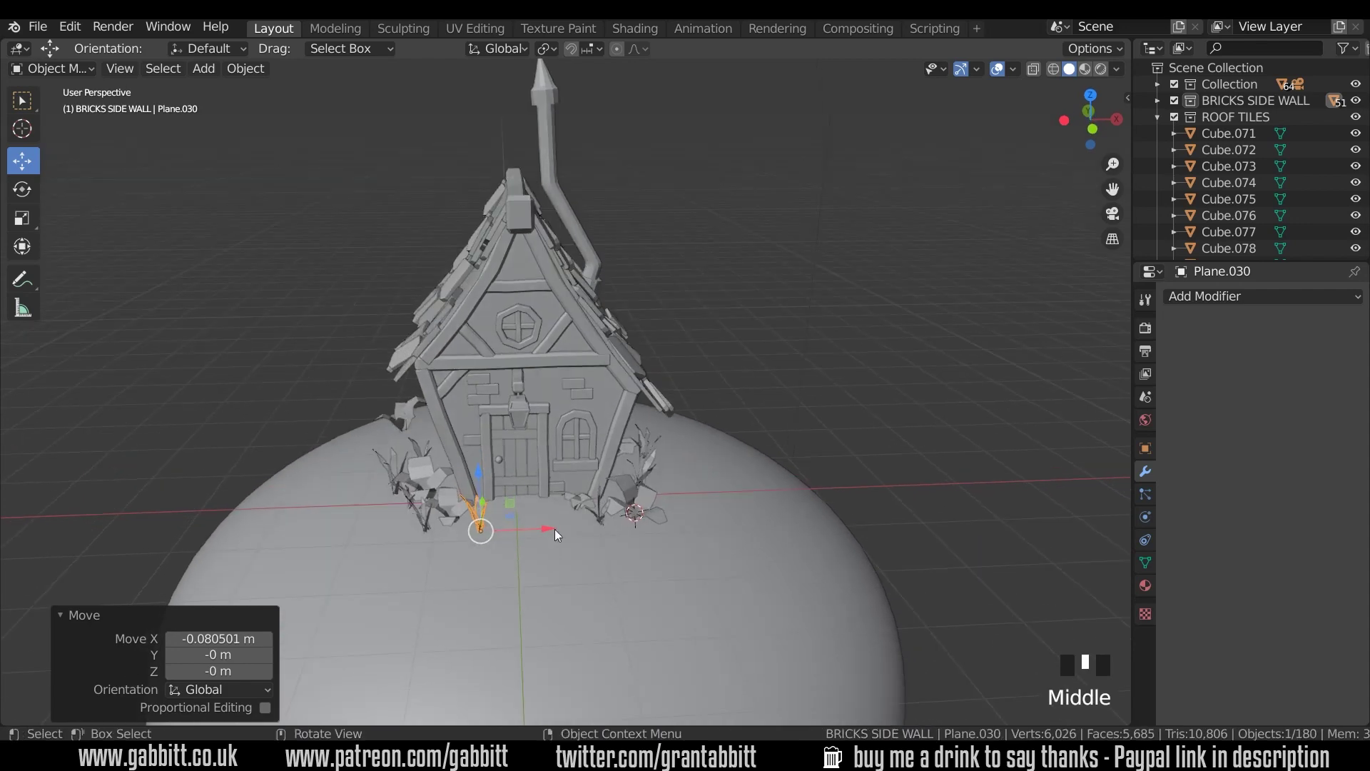
click(564, 490)
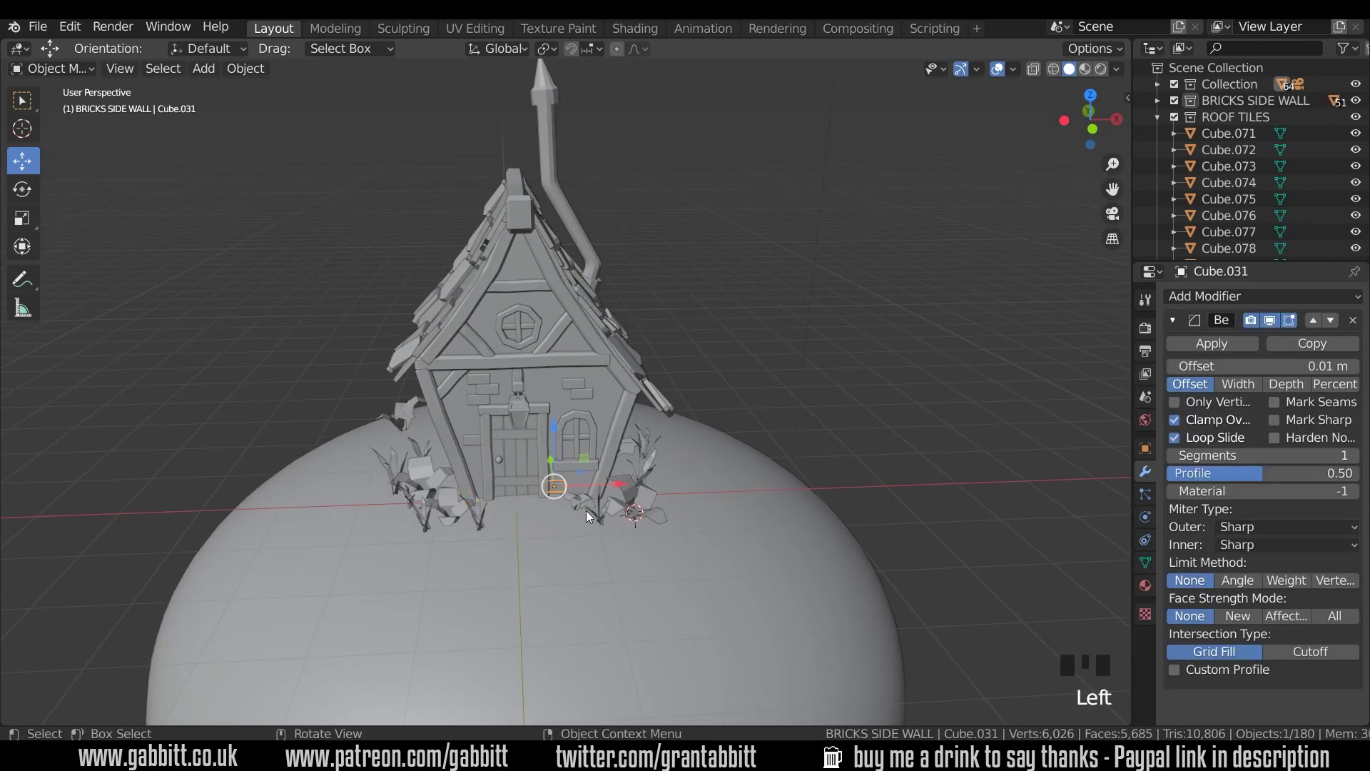
key(KP_7)
key(shift+d)
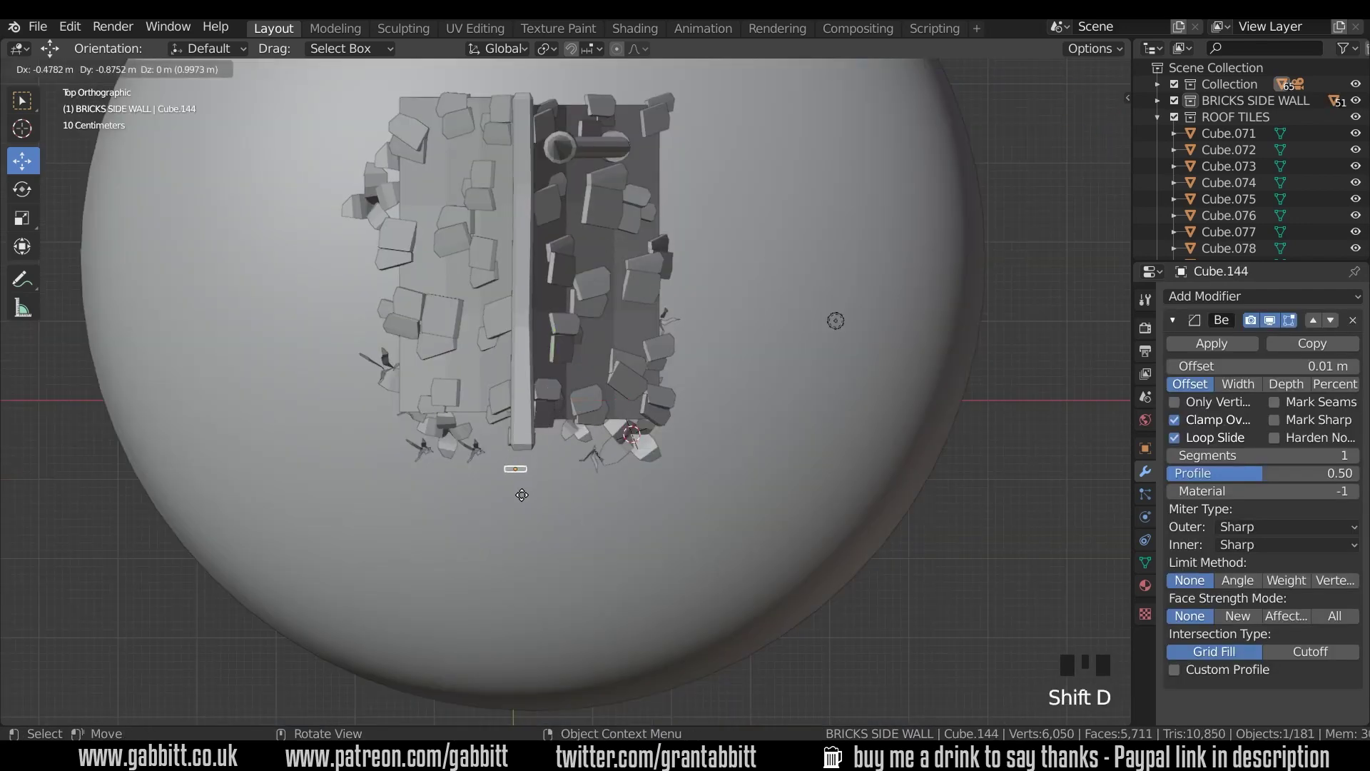
click(518, 499)
Rotate the copied brick 90° in right view and scale it up to about 3.22.
key(KP_3)
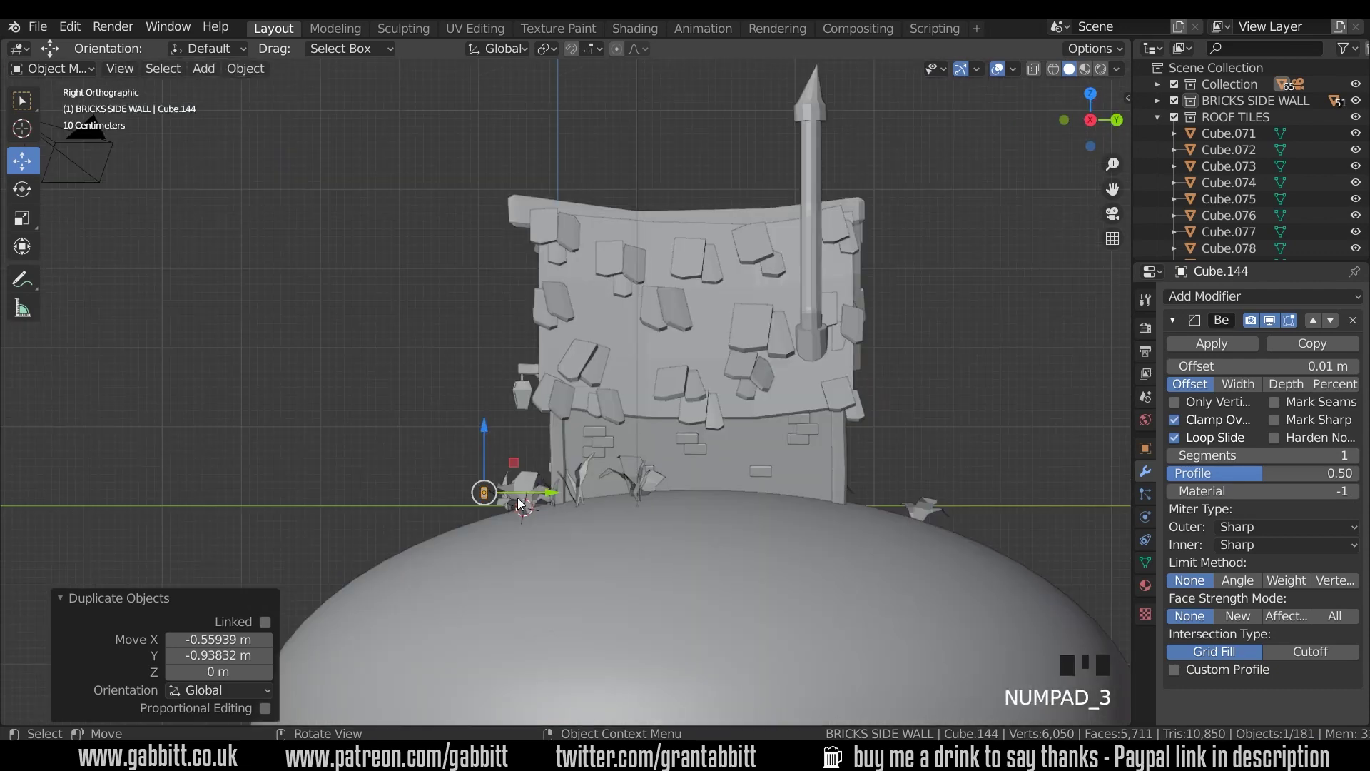
key(r)
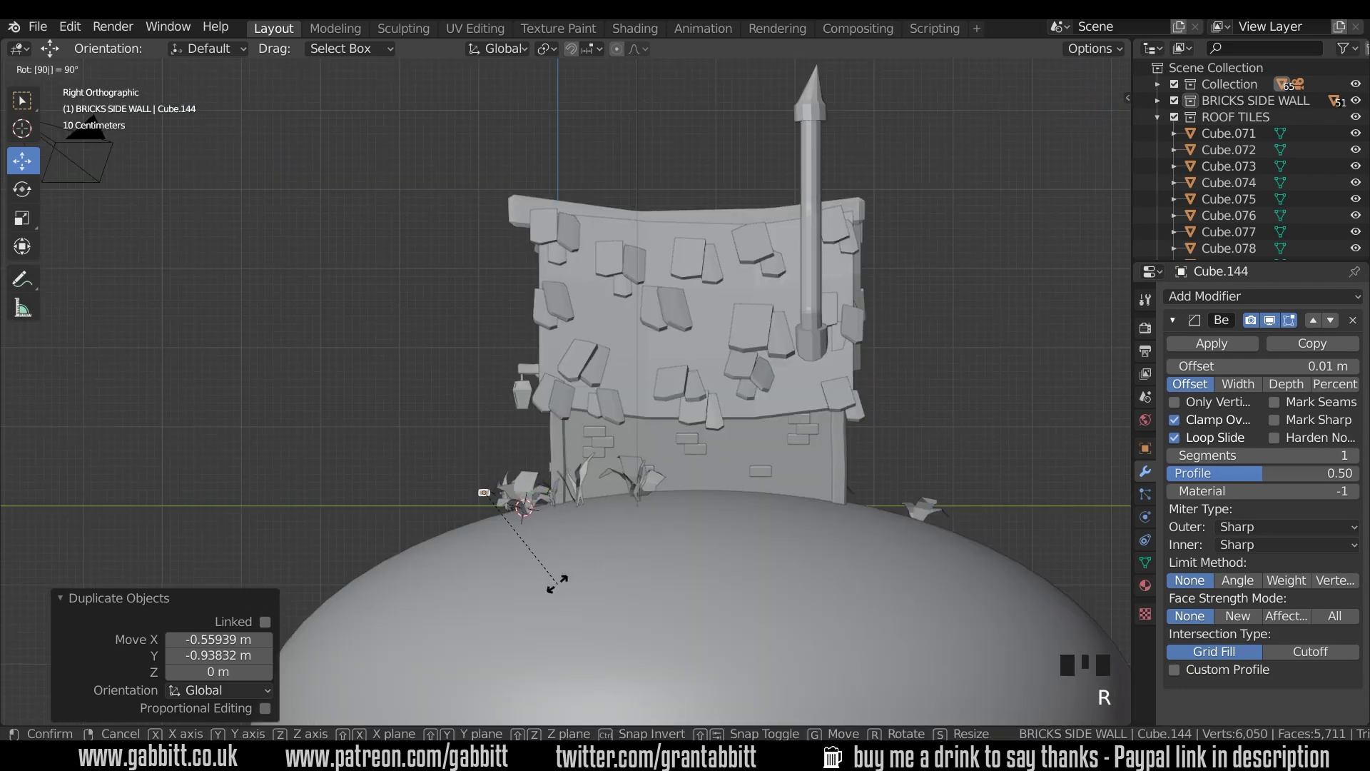
key(Return)
key(s)
click(609, 505)
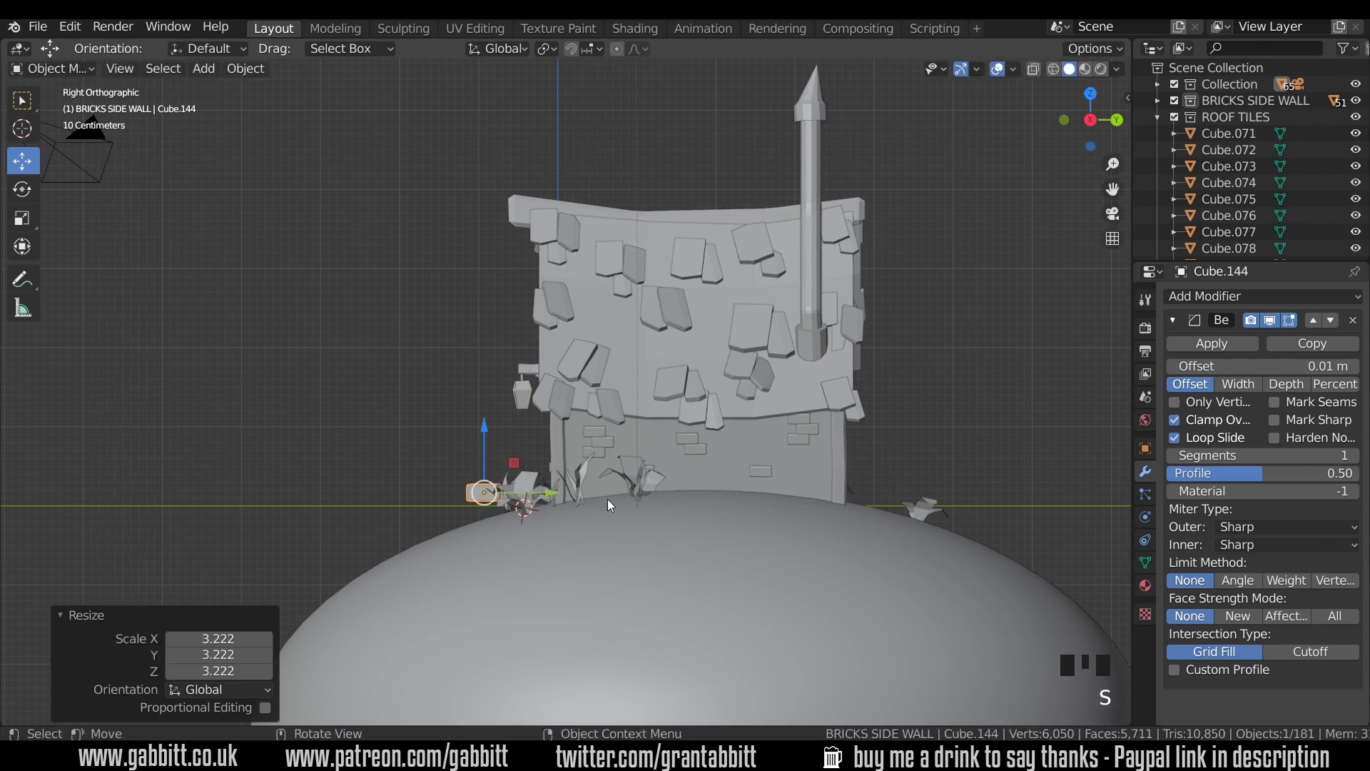
Flatten the enlarged brick into a slab by scaling it along Z to about 0.43.
key(KP_Decimal)
middle_drag(547, 498, 717, 446)
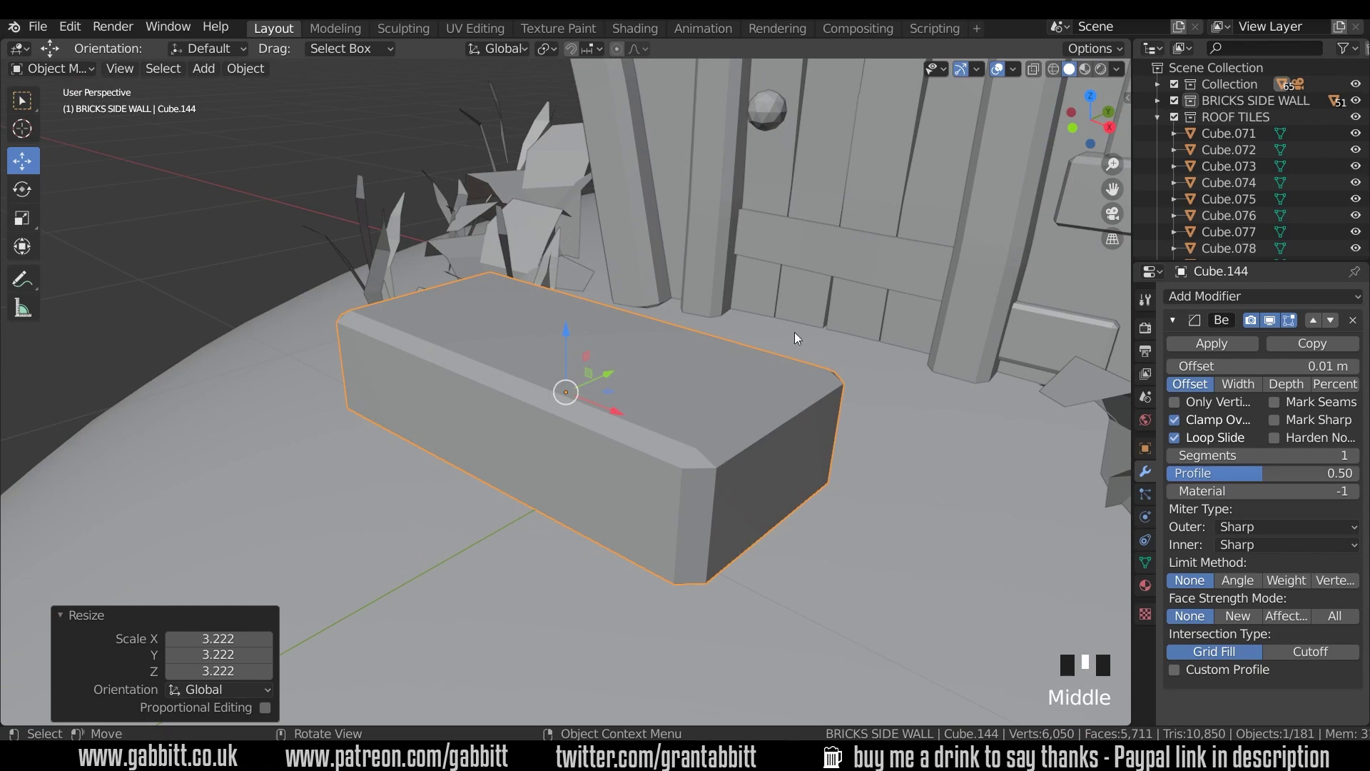
middle_drag(789, 323, 797, 403)
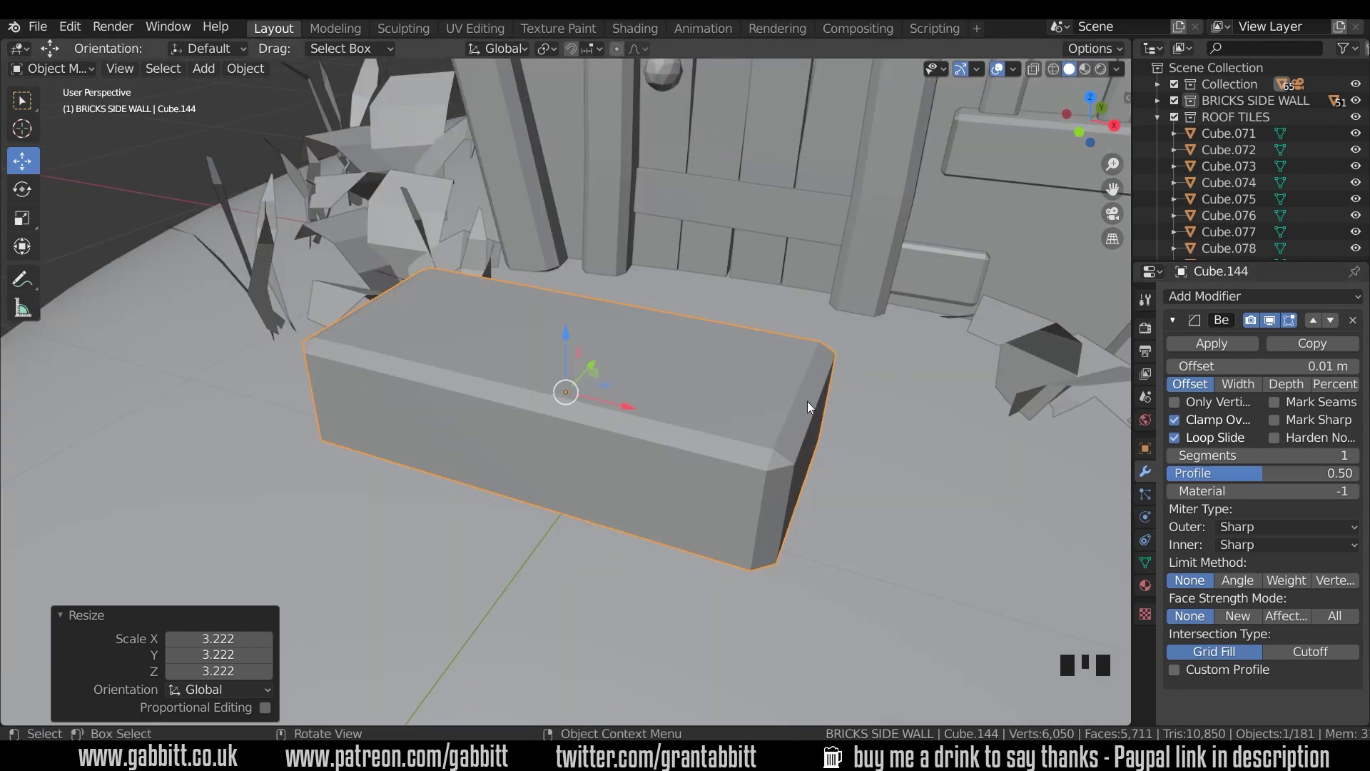
key(s)
key(z)
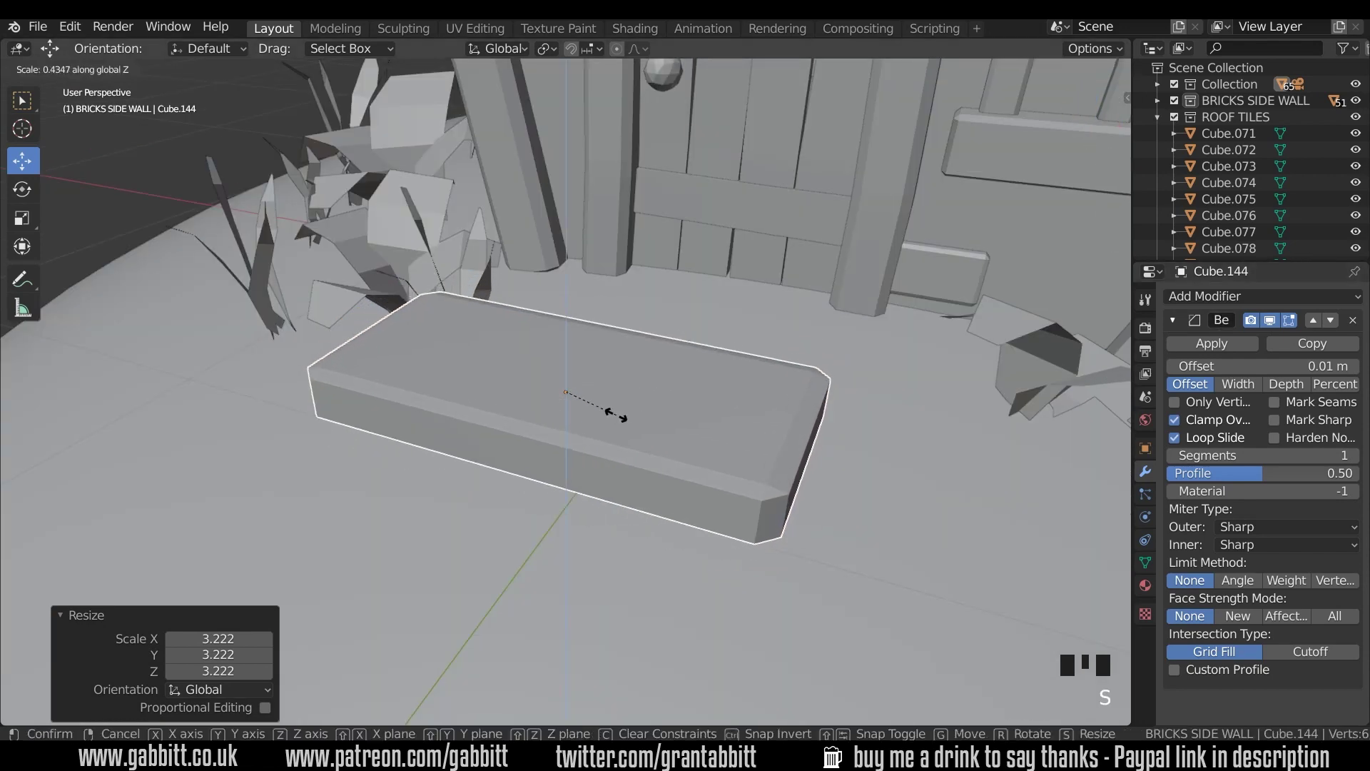
click(615, 410)
middle_drag(696, 412, 655, 421)
Enter Edit Mode and add two evenly spaced loop cuts across the slab's length.
key(Tab)
key(ctrl+r)
scroll(651, 398, up, 1)
click(652, 398)
right_click(652, 398)
Move the front vertices at one loop cut outward, and shift the adjacent corner's vertices to make the slab's outline irregular.
drag(500, 426, 541, 516)
middle_drag(600, 461, 535, 491)
key(g)
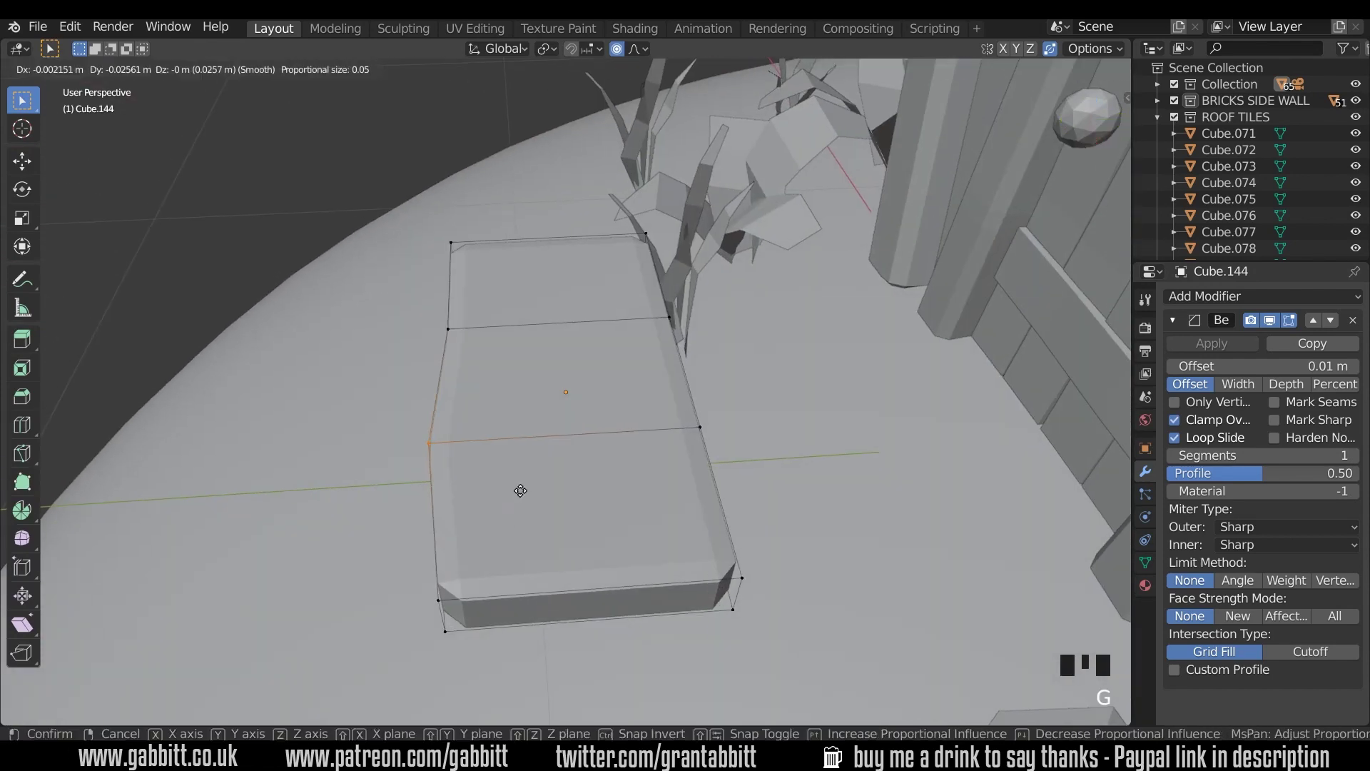
click(517, 491)
drag(416, 582, 480, 647)
key(g)
click(526, 616)
Move the vertices at the front and back corners of the slab's other end to skew that end.
middle_drag(526, 615, 679, 496)
drag(282, 461, 400, 544)
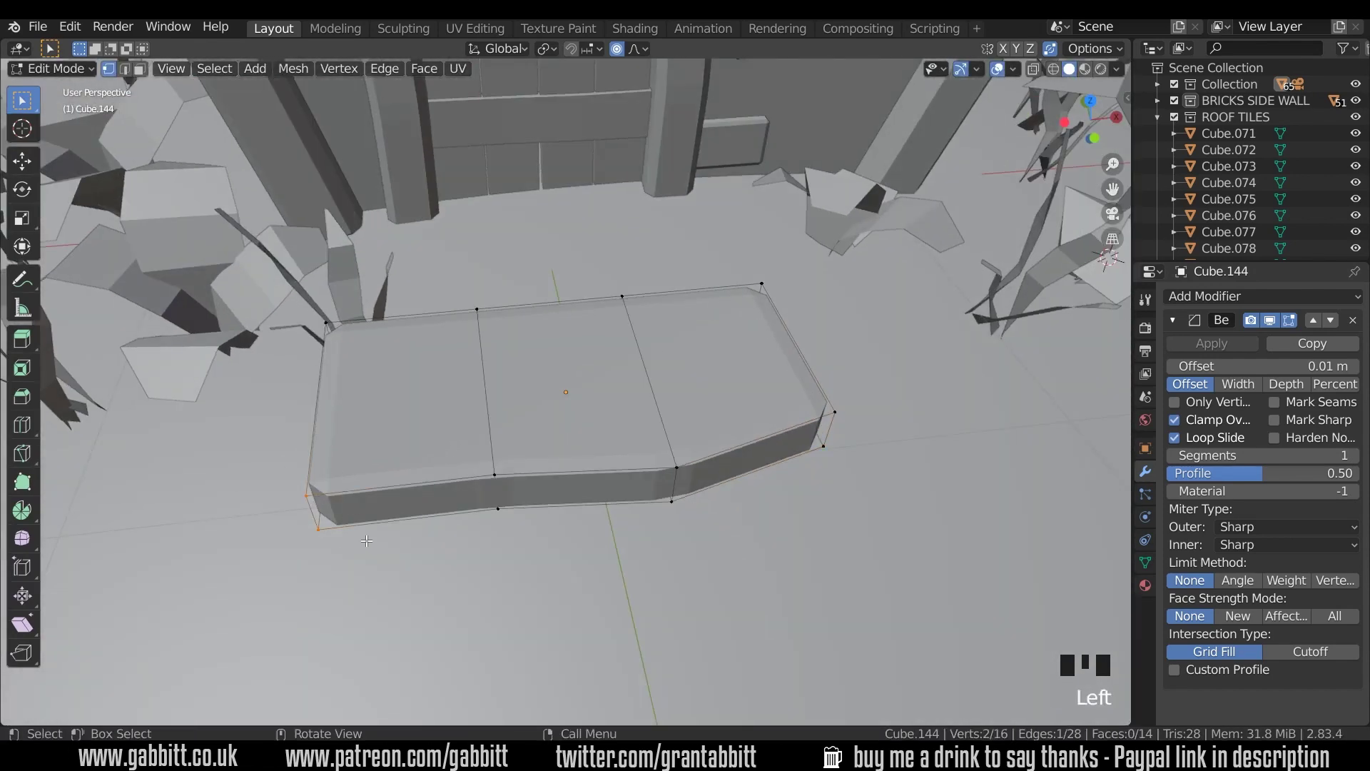
key(g)
click(462, 517)
middle_drag(462, 516, 471, 493)
middle_drag(471, 493, 456, 564)
click(336, 319)
key(g)
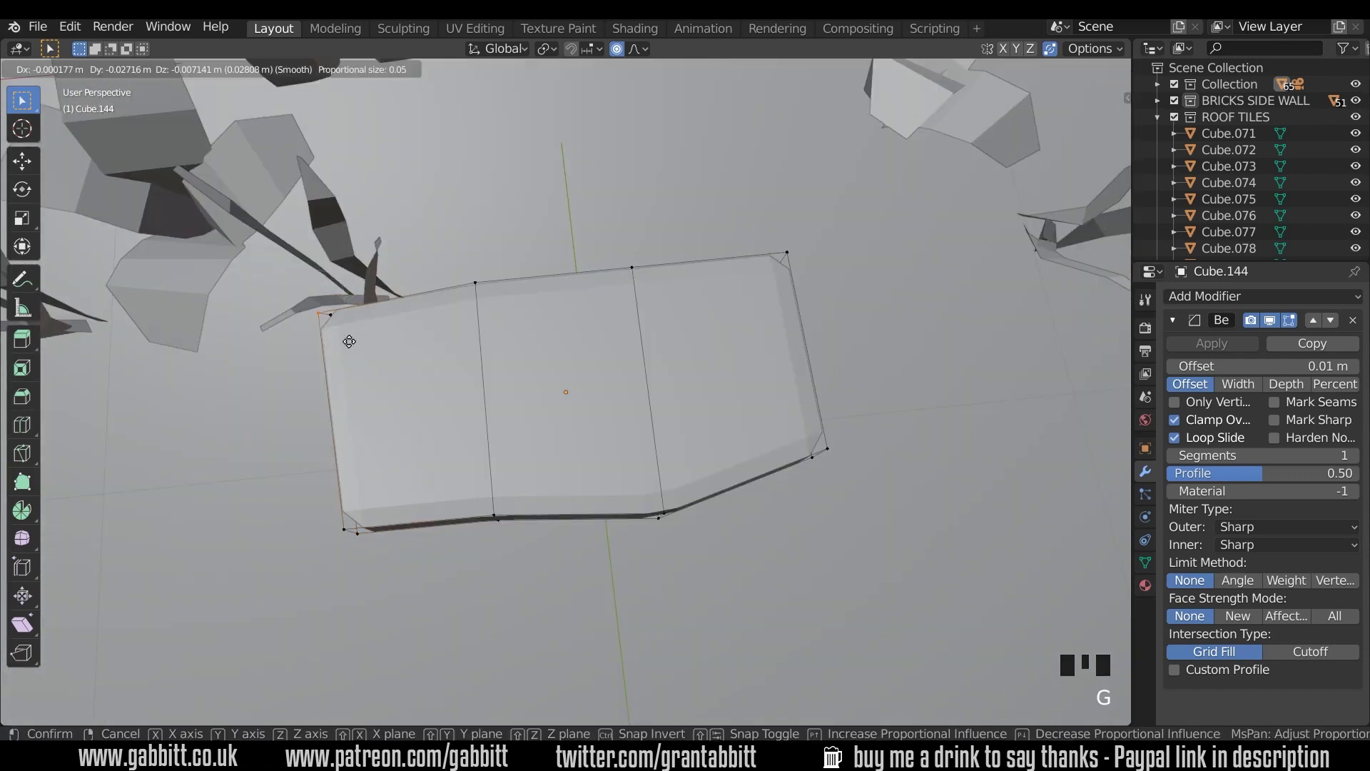
click(349, 339)
Shift the slab's back vertices at the first loop cut and at the far corner to roughen the back edge.
click(472, 287)
key(g)
click(476, 273)
click(785, 250)
key(g)
click(821, 285)
middle_drag(774, 367, 762, 316)
Leave Edit Mode and, in front view, move the slab about 0.16 m along X and 0.37 m down onto the hill.
key(Tab)
key(KP_1)
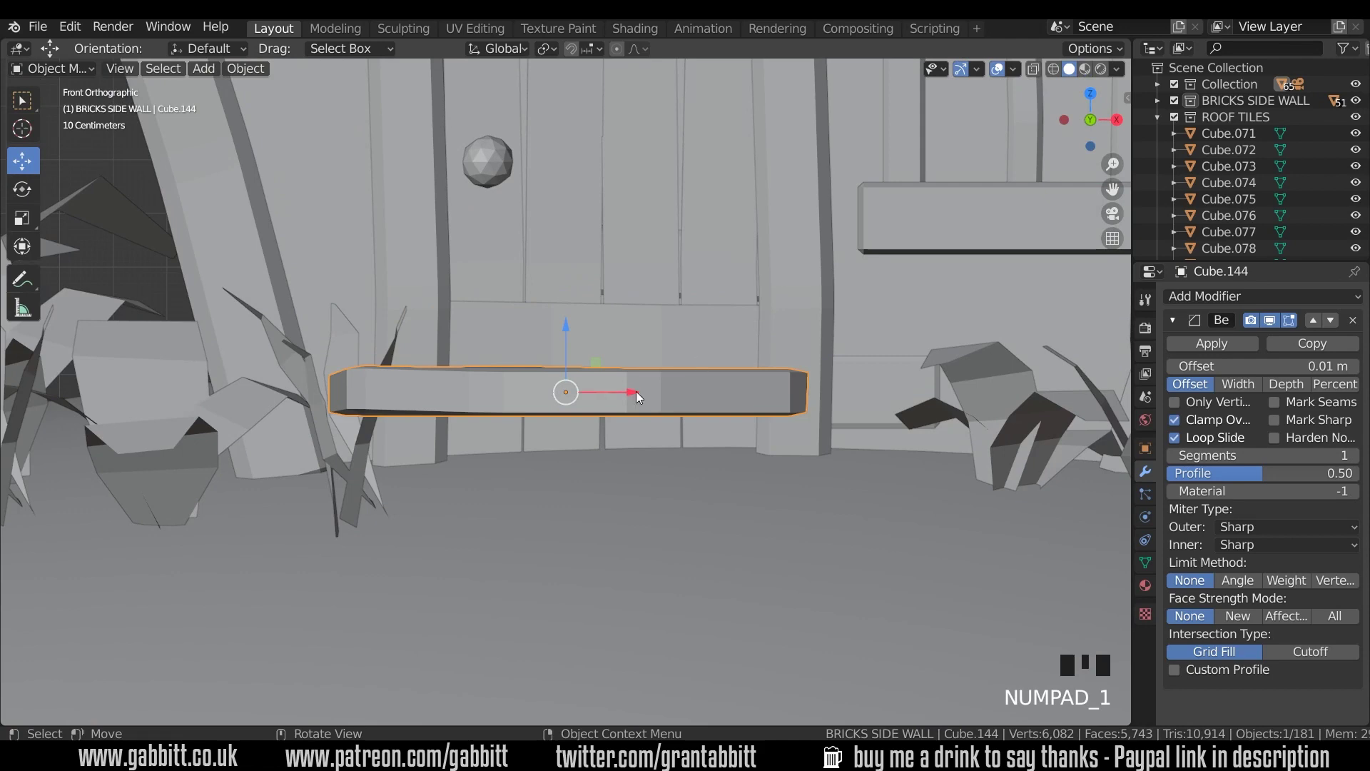
key(g)
click(661, 600)
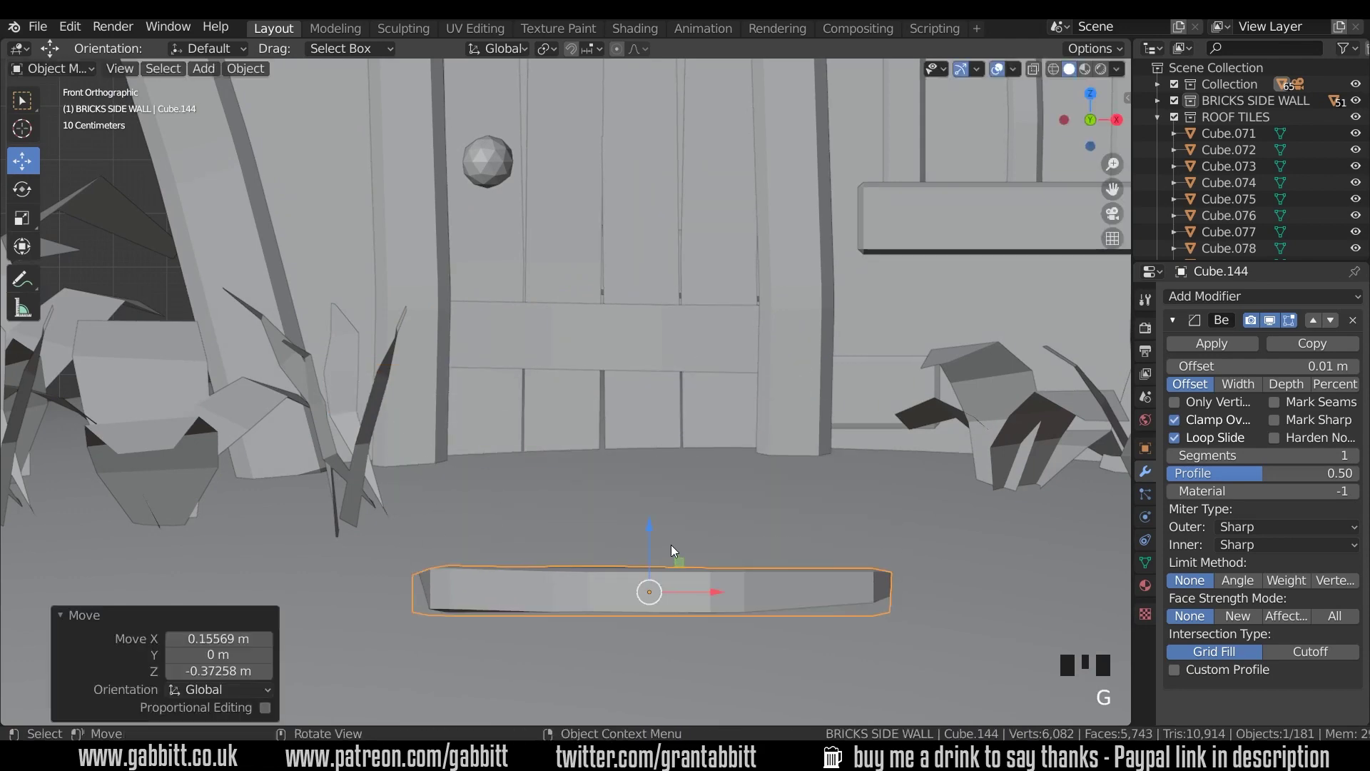
middle_drag(671, 546, 788, 479)
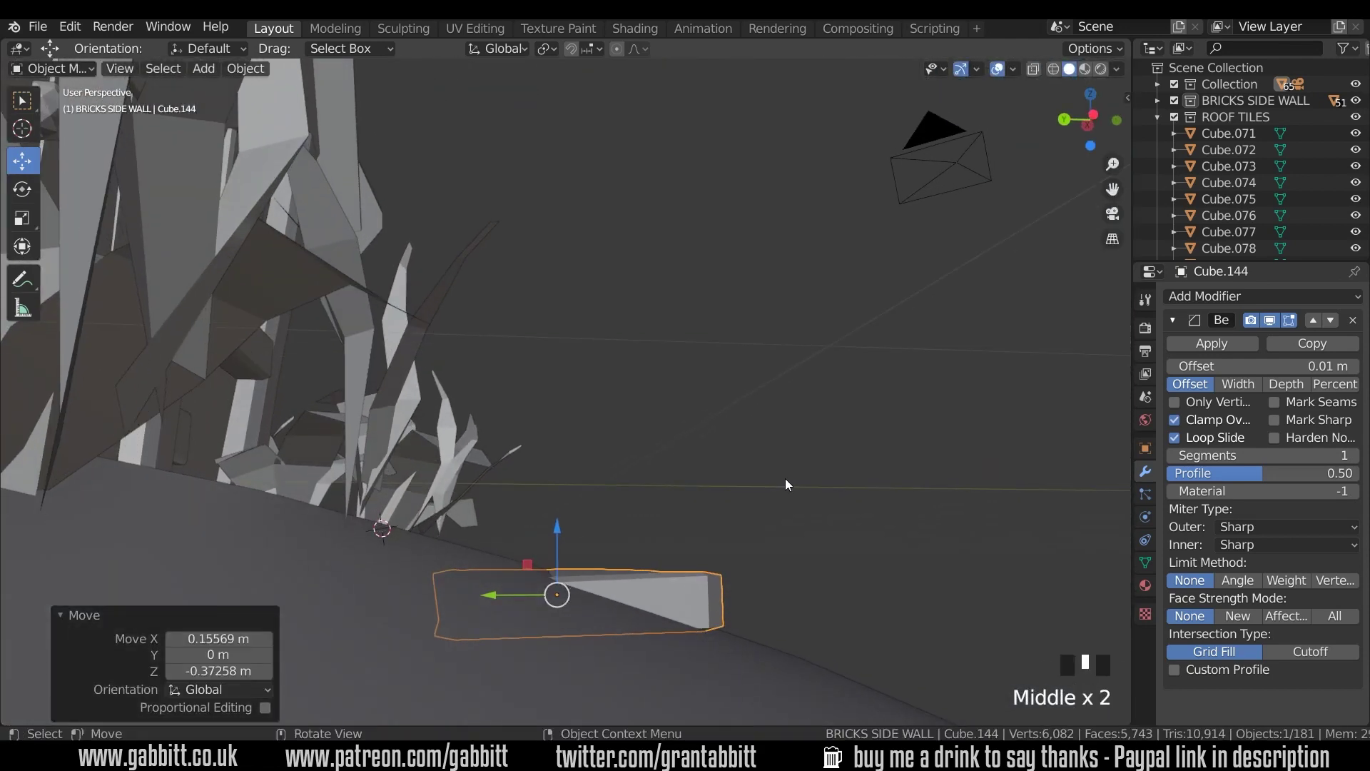
Tilt the slab to match the hill's slope and move it about 0.10 m along Y and 0.06 m up.
key(r)
click(707, 557)
key(g)
click(721, 563)
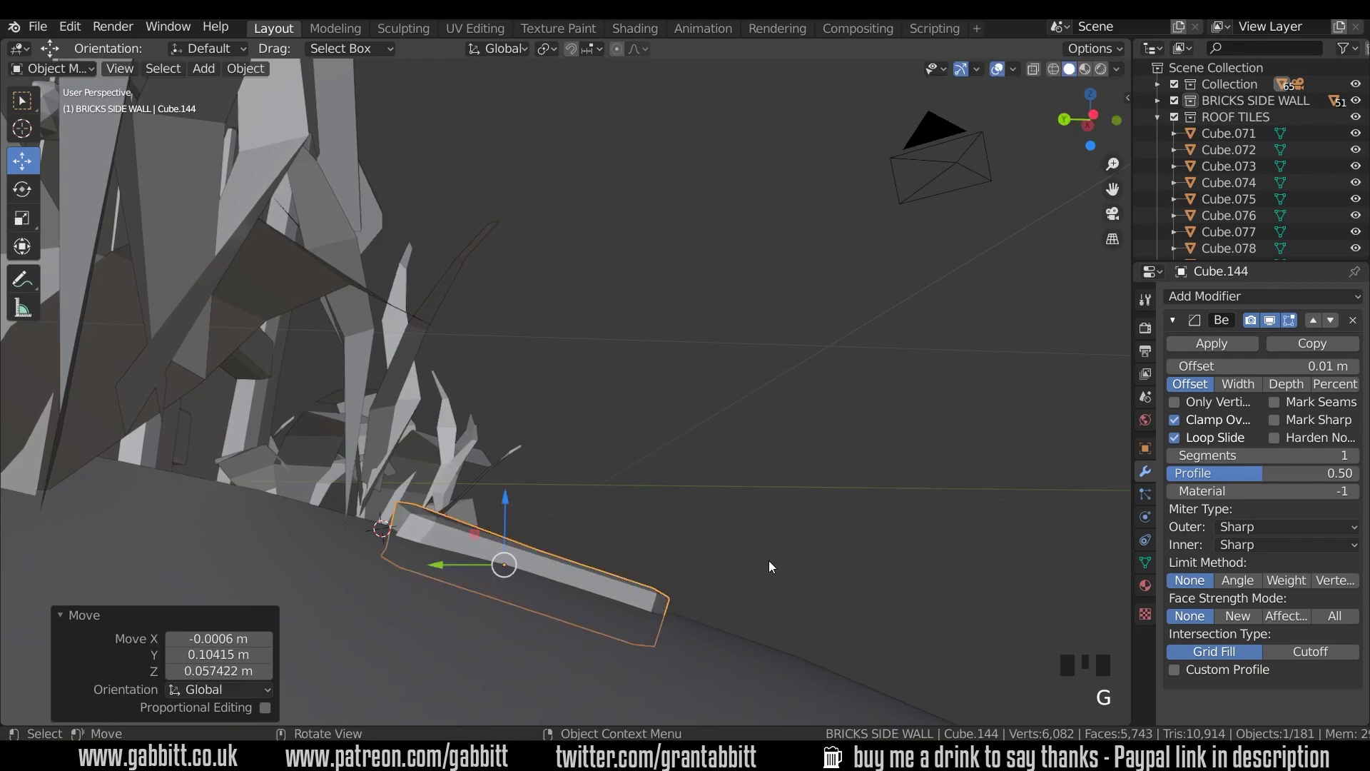
Duplicate the slab toward the door, about 0.33 m along Y and 0.23 m up, and shrink the copy's mesh in Edit Mode.
middle_drag(769, 560, 665, 520)
key(shift+d)
click(612, 254)
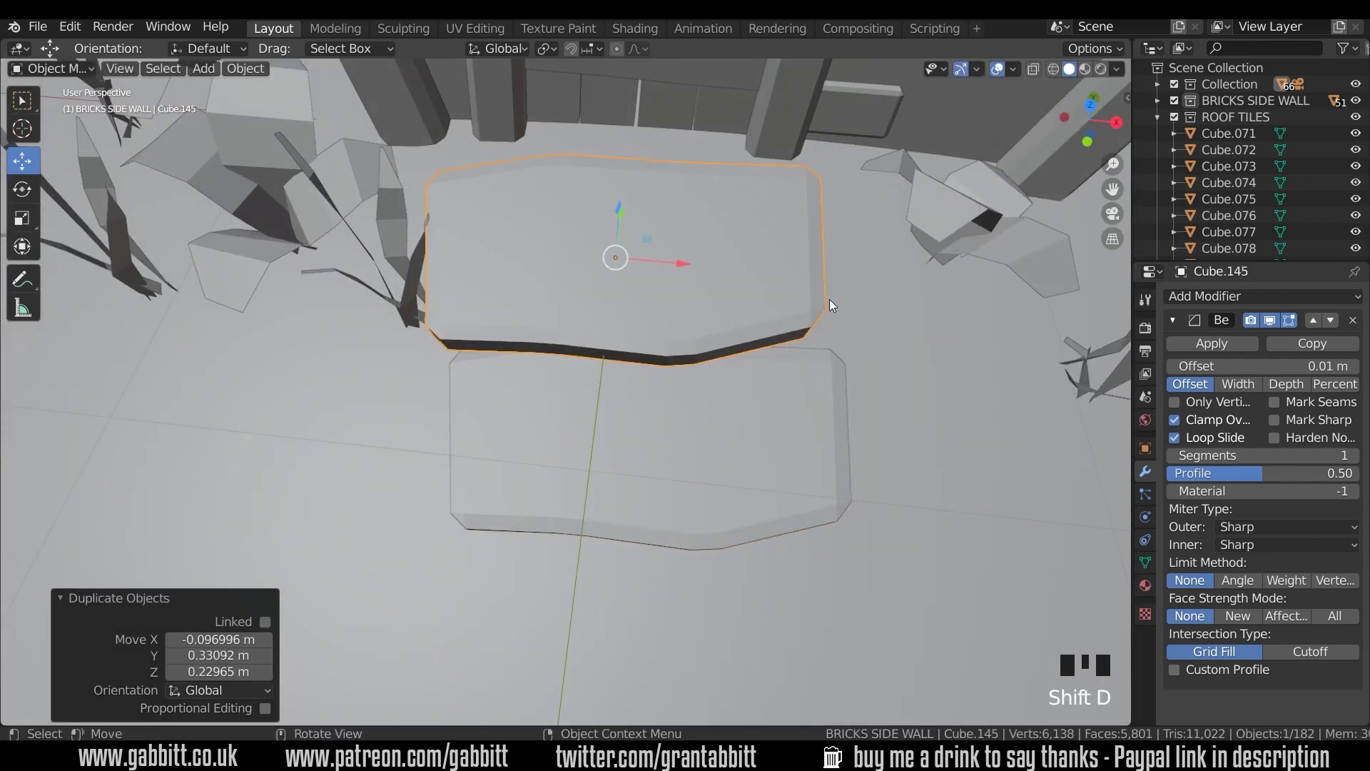
key(Tab)
middle_drag(621, 251, 634, 245)
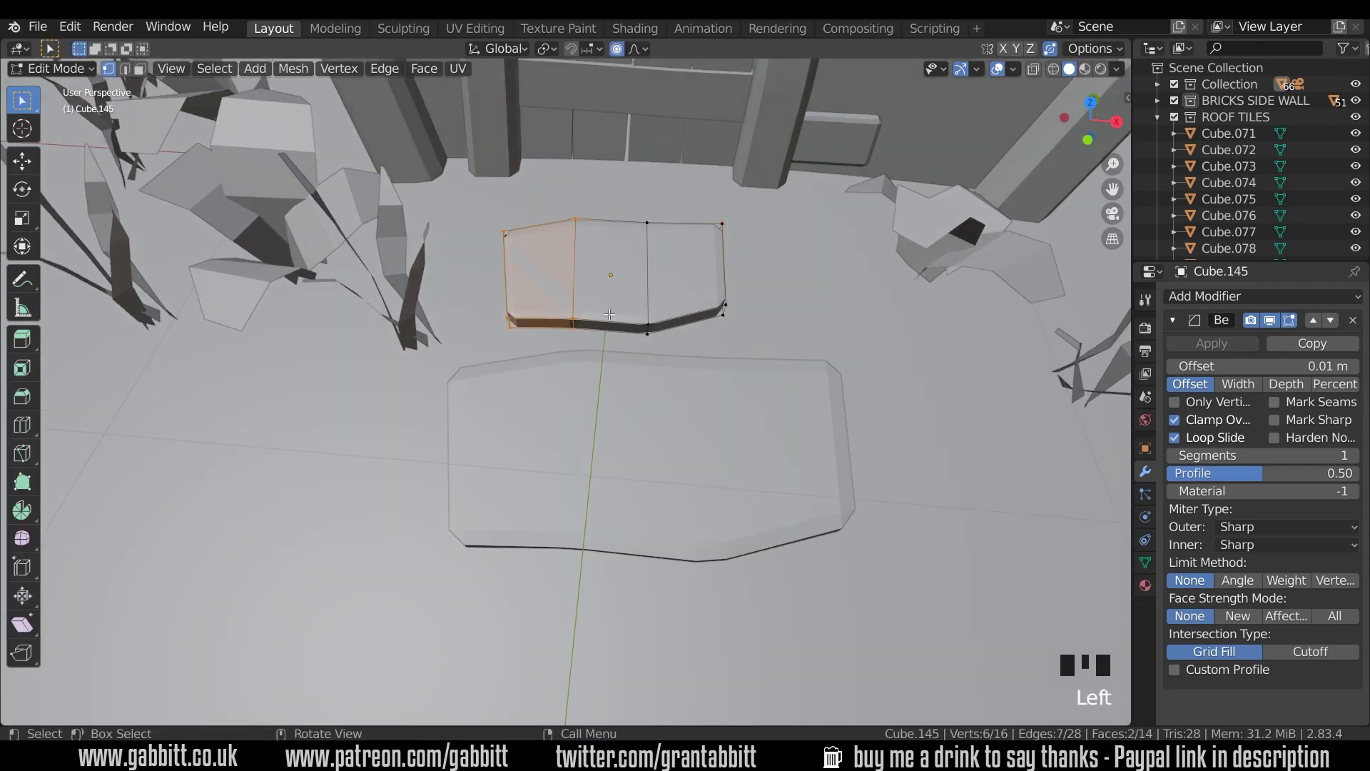
In wireframe view, shift one end of the small stone inward and move its other loop cut's back vertices about 0.10 m along X.
click(1053, 69)
drag(489, 188, 580, 337)
drag(479, 205, 602, 354)
key(g)
click(653, 304)
drag(645, 193, 674, 298)
key(g)
click(708, 289)
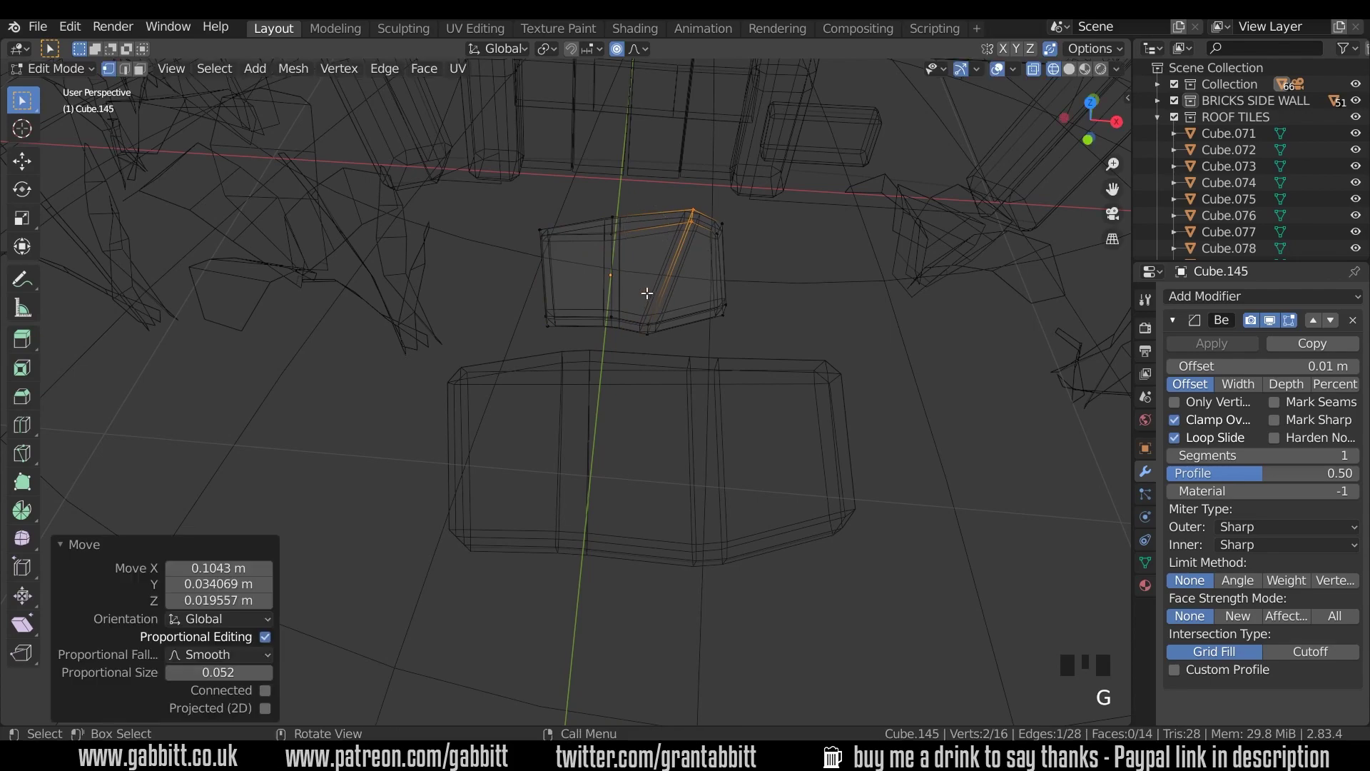
Leave Edit Mode, rotate the small stone 90° about Z, and turn it about -26.5° around the view axis.
key(Tab)
text(r)
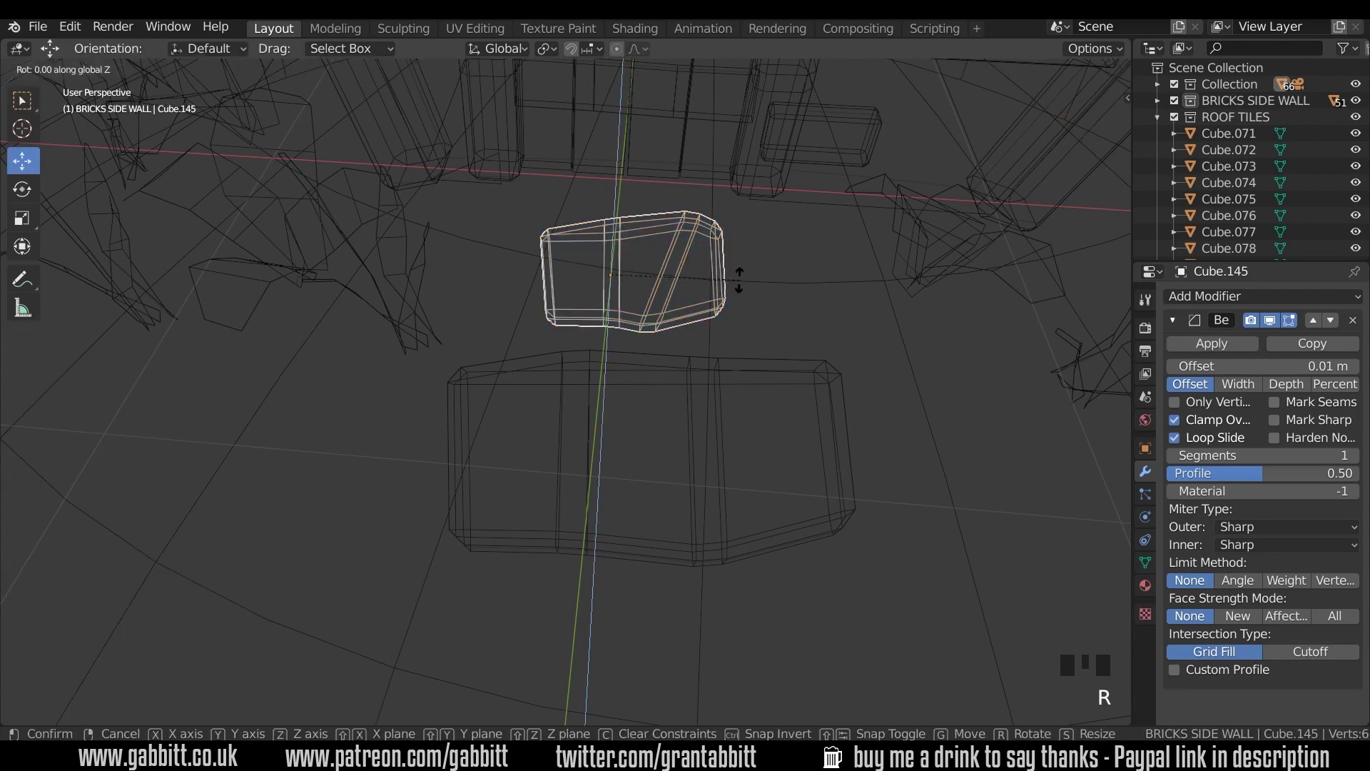
text(z90)
key(Return)
middle_drag(735, 280, 637, 364)
key(r)
click(700, 370)
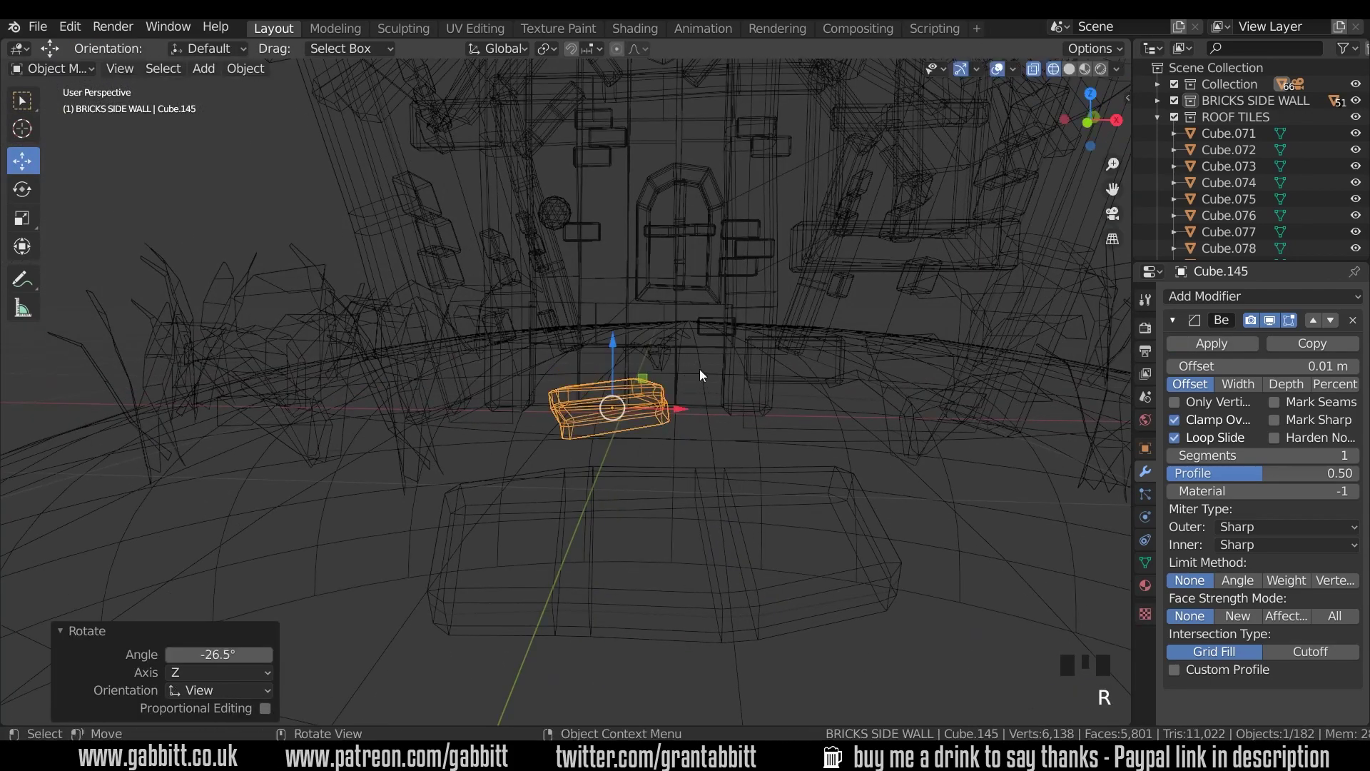
Return to solid view, move the small stone about -0.24 m along X and 0.08 m down, and shift it along Y onto the hill.
click(1068, 70)
key(g)
click(556, 443)
middle_drag(557, 444, 397, 428)
key(g)
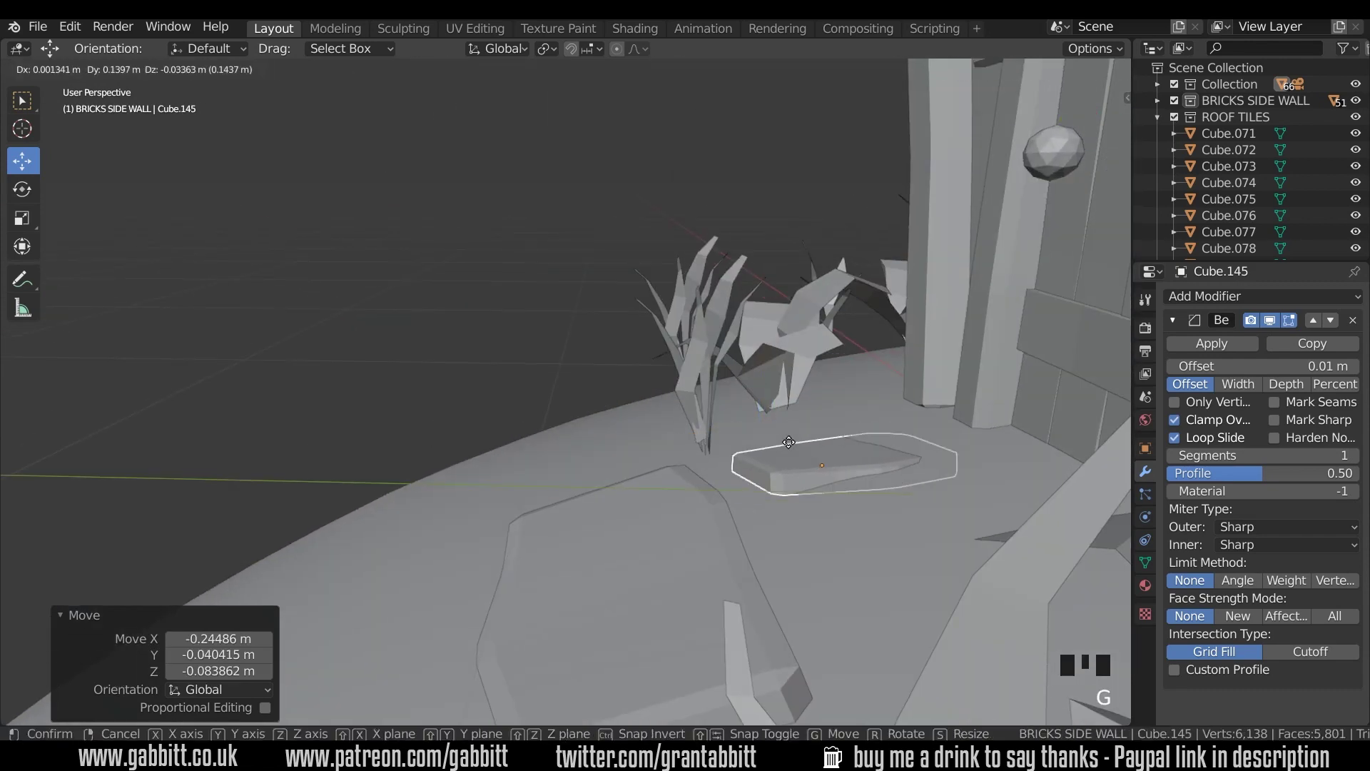
click(886, 450)
Tilt the small stone to follow the hill's surface and reposition it in front of the door.
middle_drag(886, 449, 857, 435)
key(r)
click(1040, 541)
key(g)
click(983, 525)
In top view, duplicate the large slab about 0.23 m along X and 0.37 m along Y, and rotate the copy 180°.
middle_drag(984, 525, 705, 432)
click(704, 434)
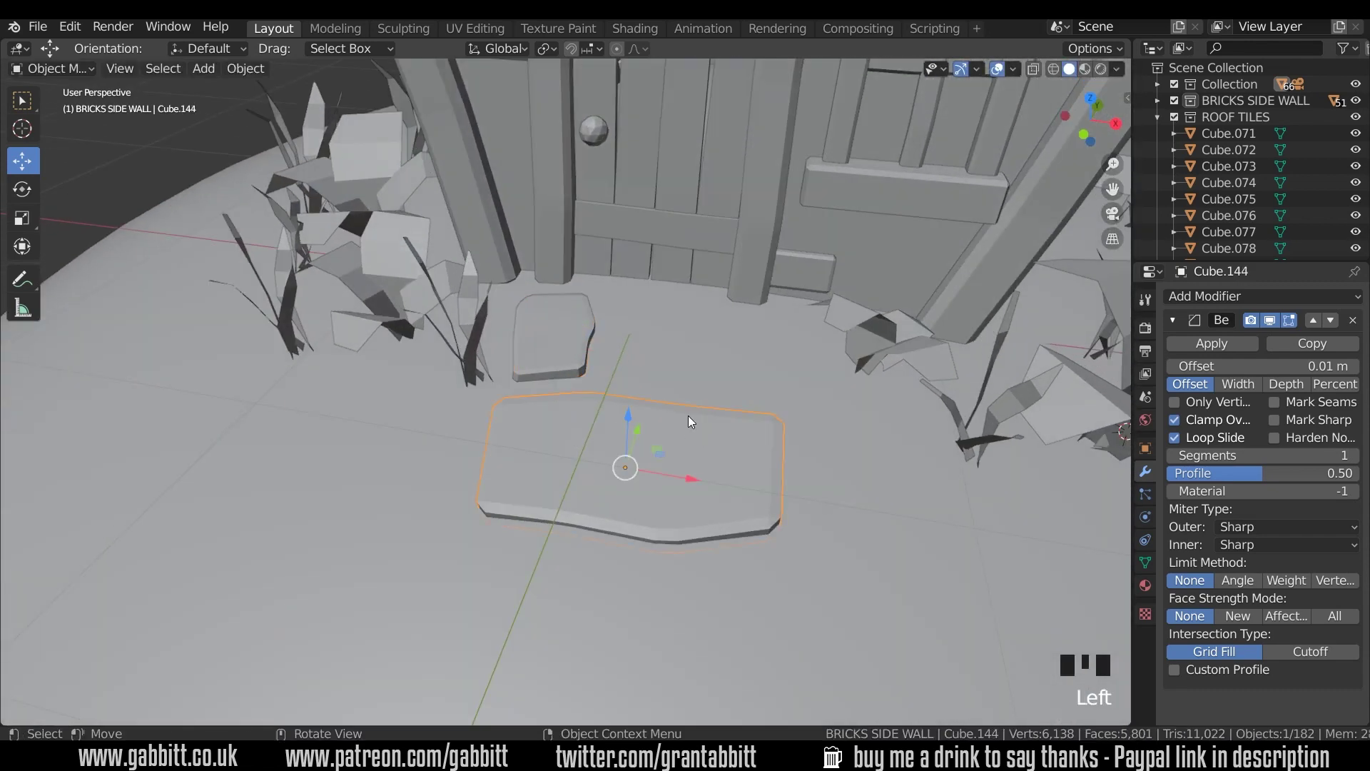
key(KP_1)
key(KP_7)
scroll(666, 357, down, 2)
shift+middle_drag(665, 356, 630, 435)
key(shift+d)
click(716, 334)
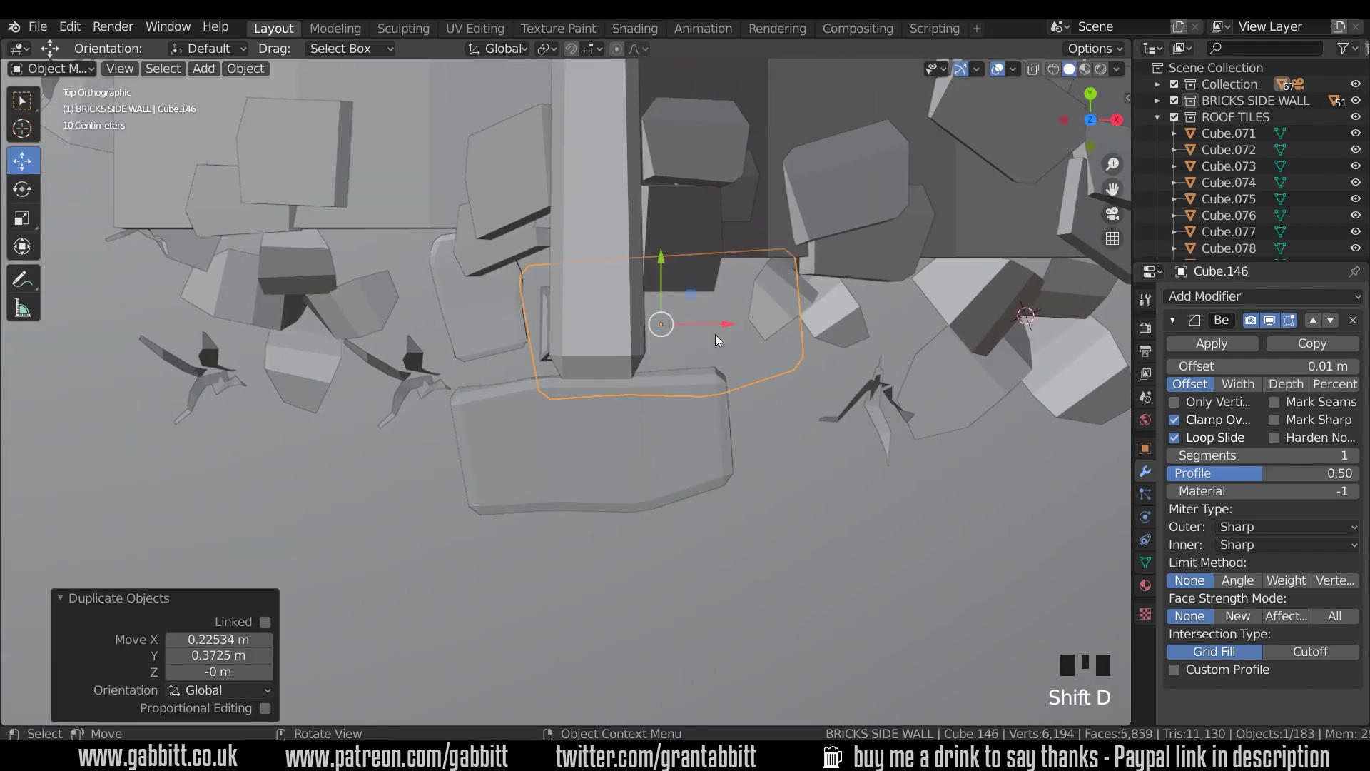
text(r180)
key(Return)
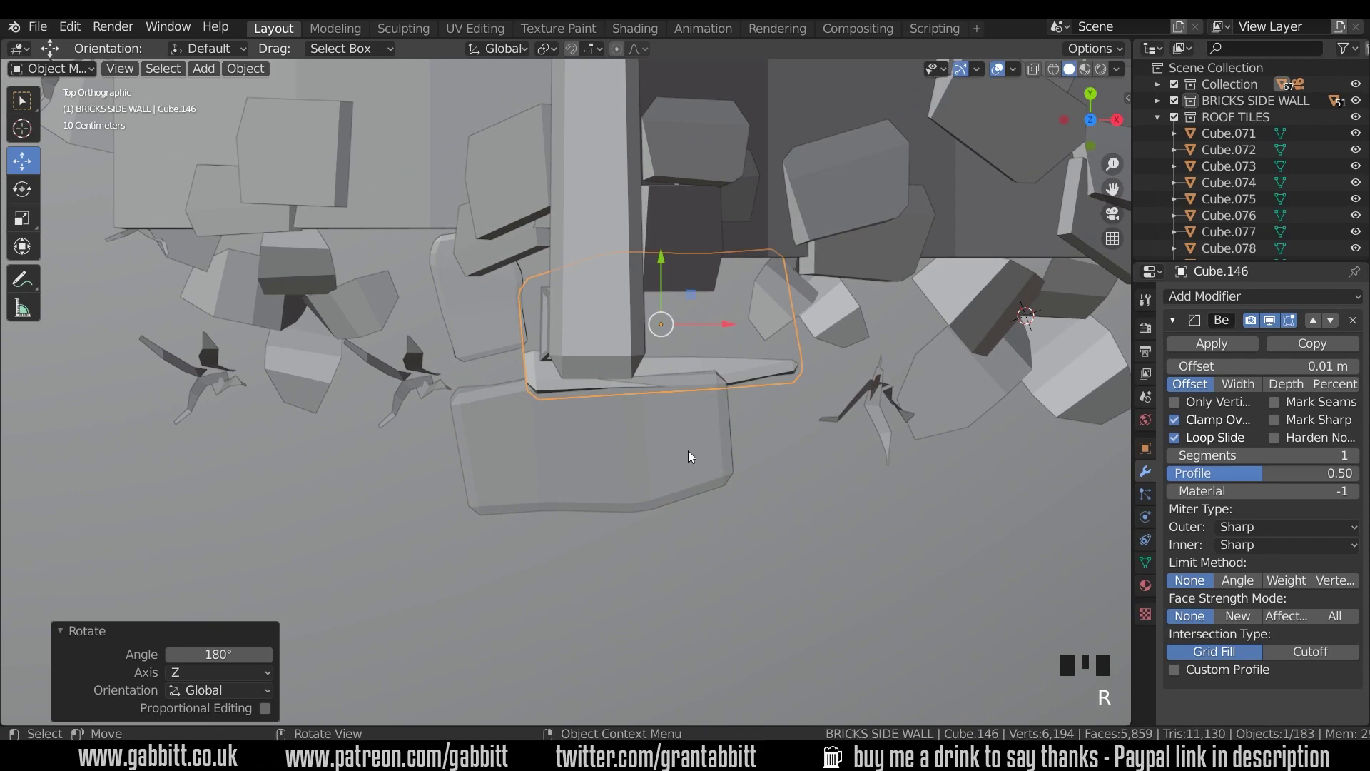
Scale the rotated copy down, raise it about 0.07 m, and move it along Y toward the house.
middle_drag(688, 451, 734, 371)
key(s)
click(672, 417)
middle_drag(673, 417, 547, 379)
drag(533, 373, 531, 354)
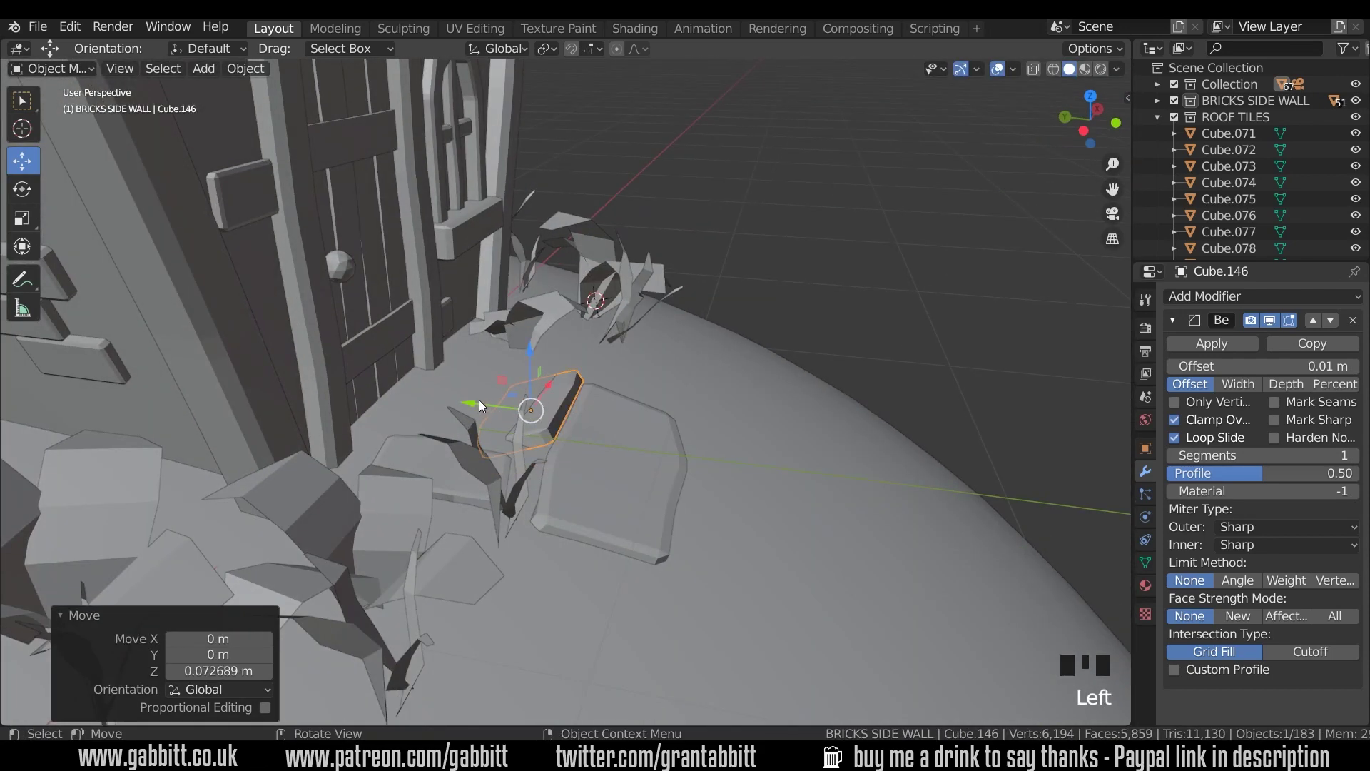
drag(478, 400, 434, 395)
Tilt the third stone about X to fit the slope, raise it slightly, and shift it about -0.05 m along X.
key(r)
key(x)
click(584, 415)
middle_drag(584, 414, 454, 383)
drag(609, 380, 609, 361)
middle_drag(654, 400, 630, 420)
drag(716, 419, 730, 420)
scroll(722, 443, down, 5)
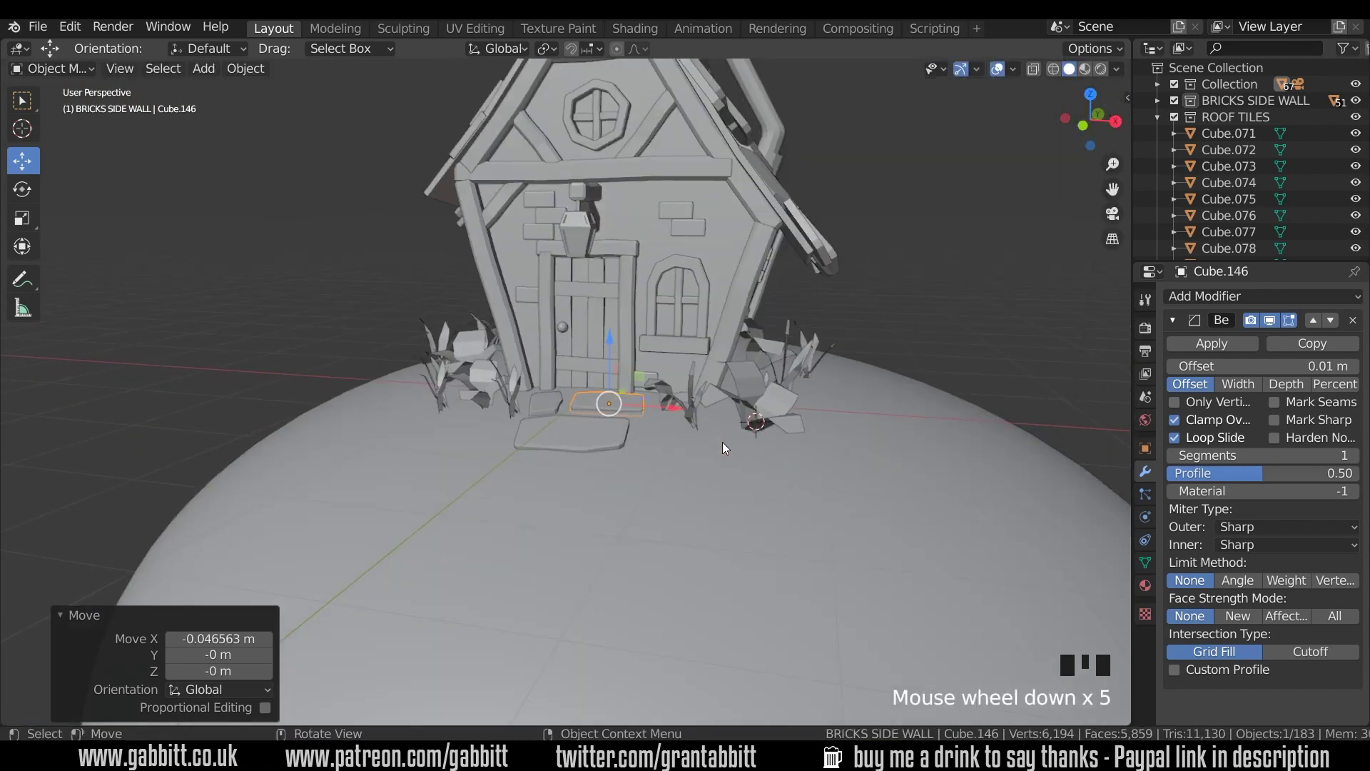
Place the 3D cursor at the top of the chimney and add an ico sphere there.
key(Tab)
middle_drag(722, 444, 725, 559)
key(Tab)
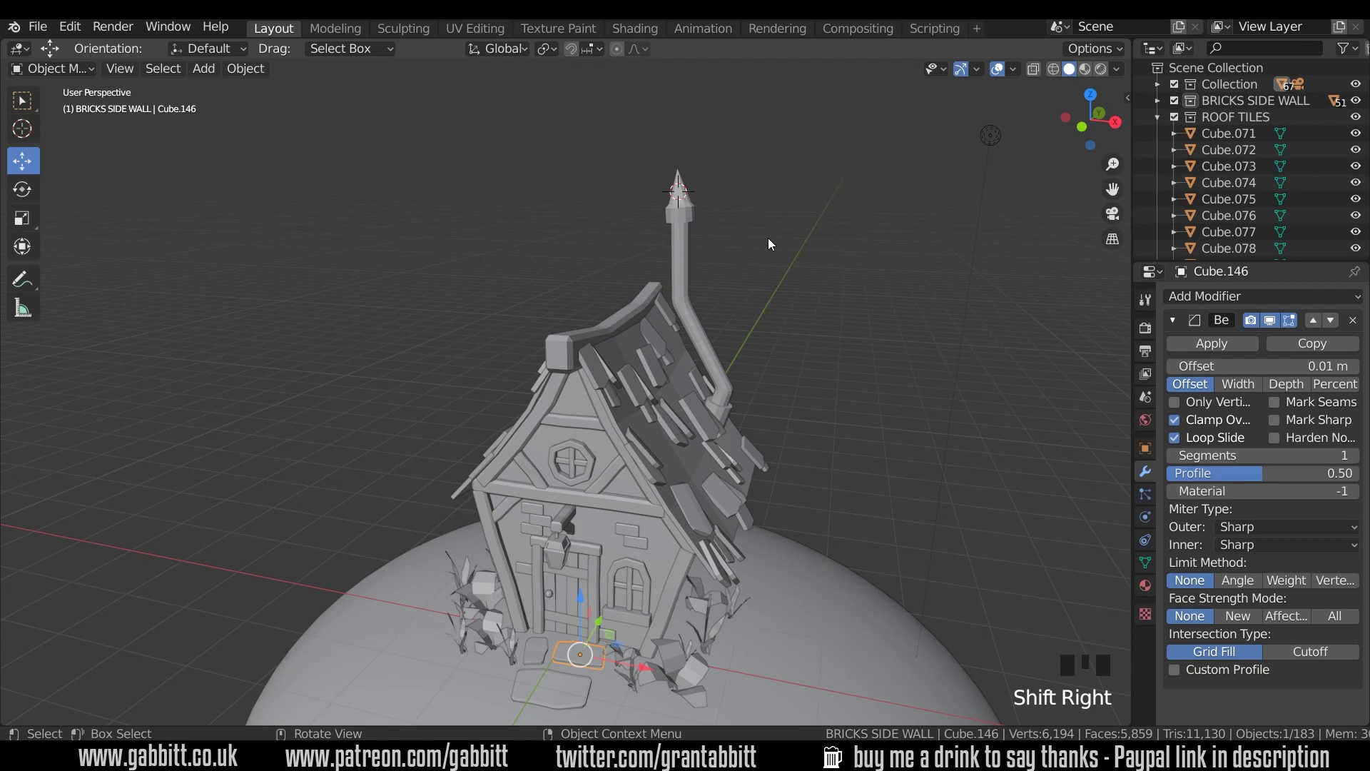
key(shift+a)
mouse_move(768, 238)
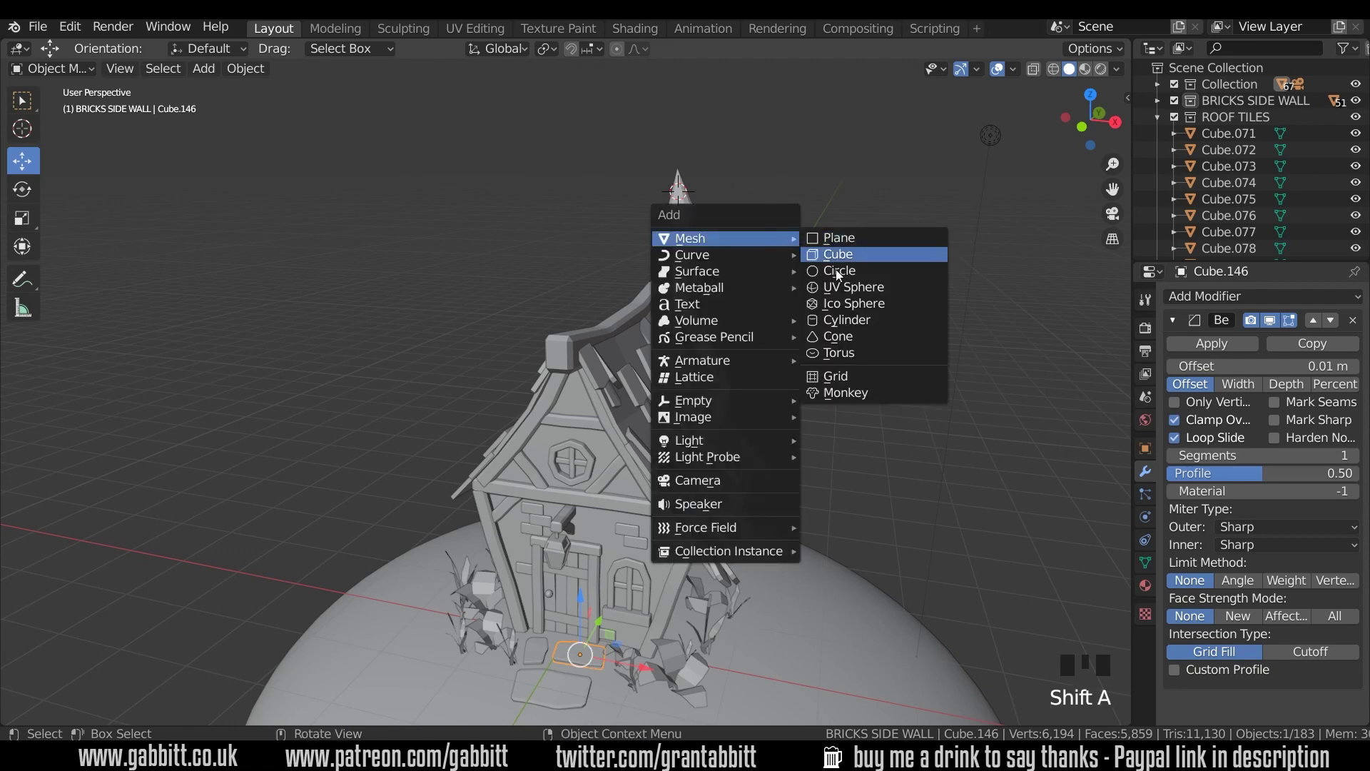
click(839, 302)
Shrink the ico sphere to a small smoke puff and move it about 0.36 m along X and 0.13 m along Y.
key(s)
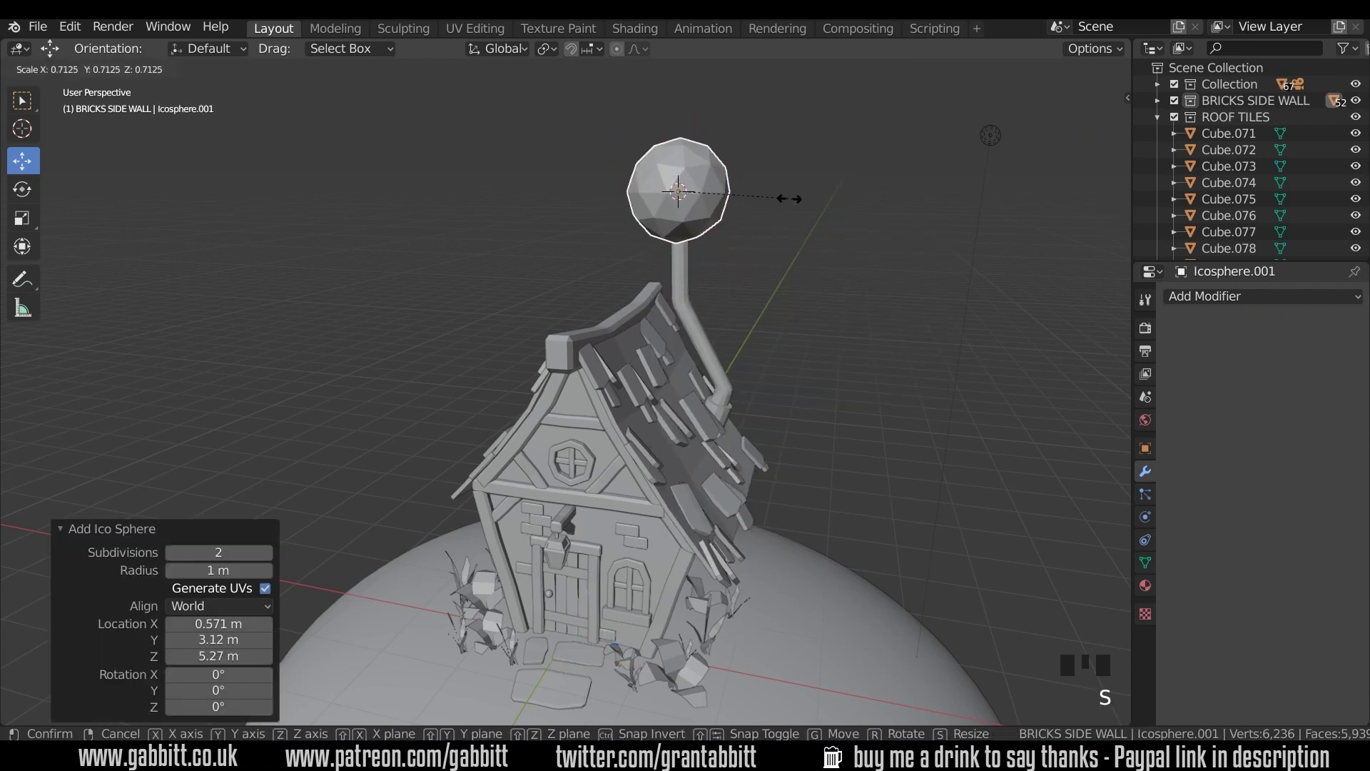
click(689, 189)
drag(689, 188, 714, 192)
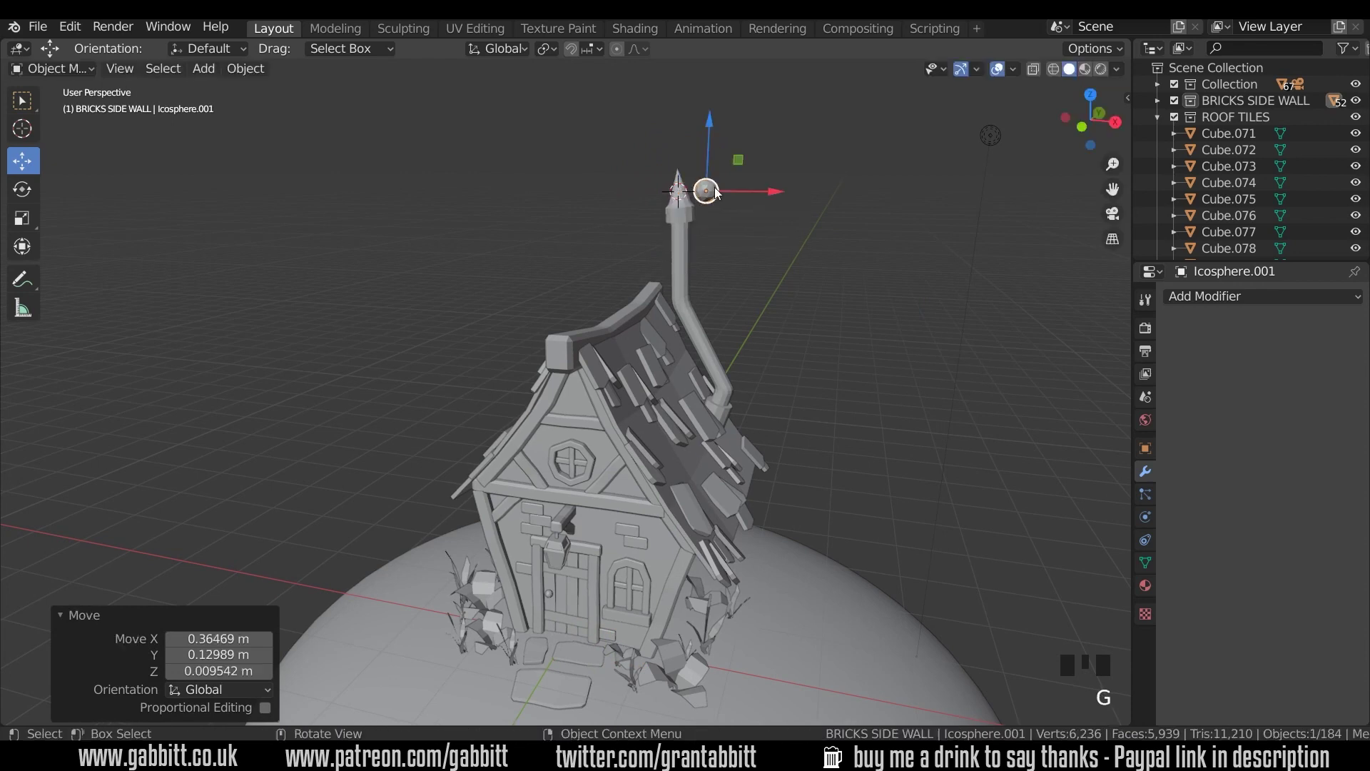
Duplicate the smoke puff twice going upward, first about 0.37 m higher, and enlarge each copy, the second by about 1.25.
key(shift+d)
click(708, 165)
key(s)
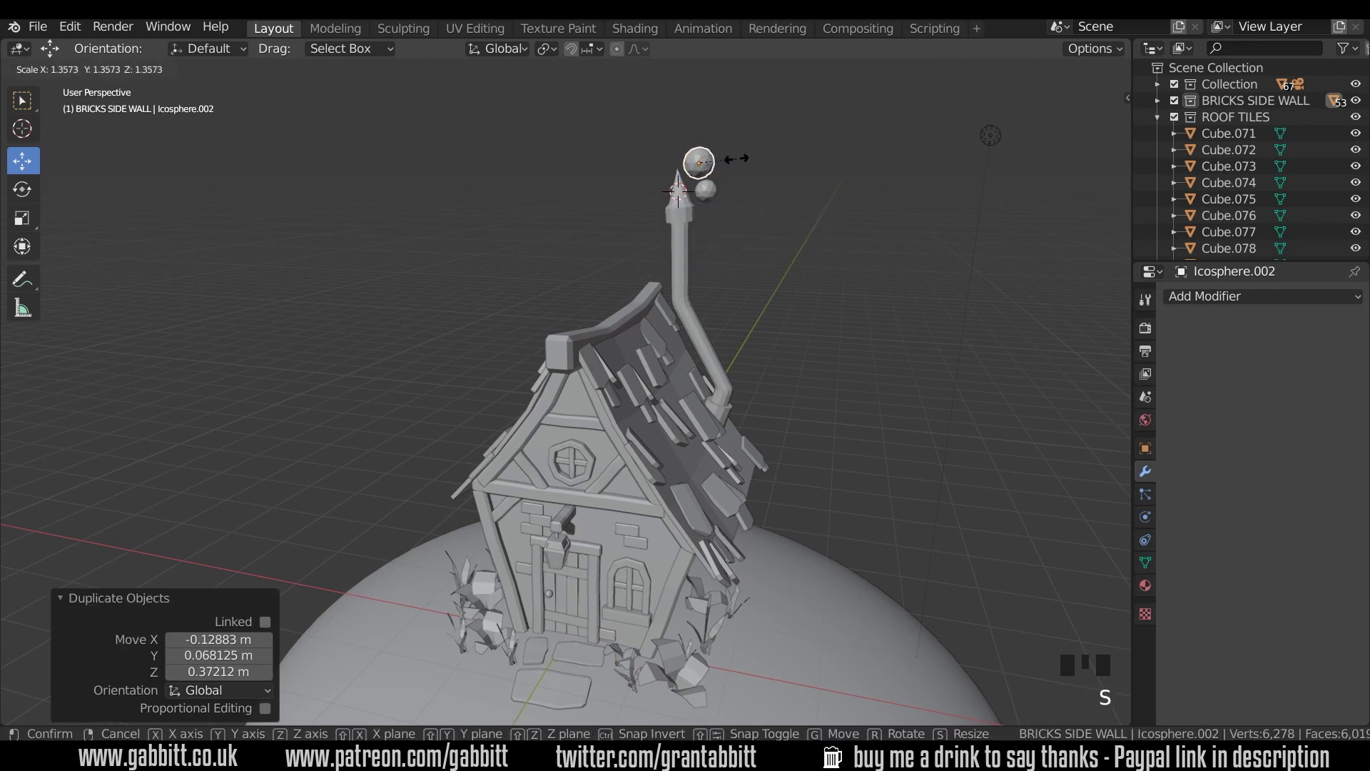
click(713, 165)
key(shift+d)
click(735, 151)
key(s)
click(752, 149)
Add two more smoke puffs by duplicating upward in a zigzag, enlarging each copy and scaling the topmost by about 1.26.
key(shift+d)
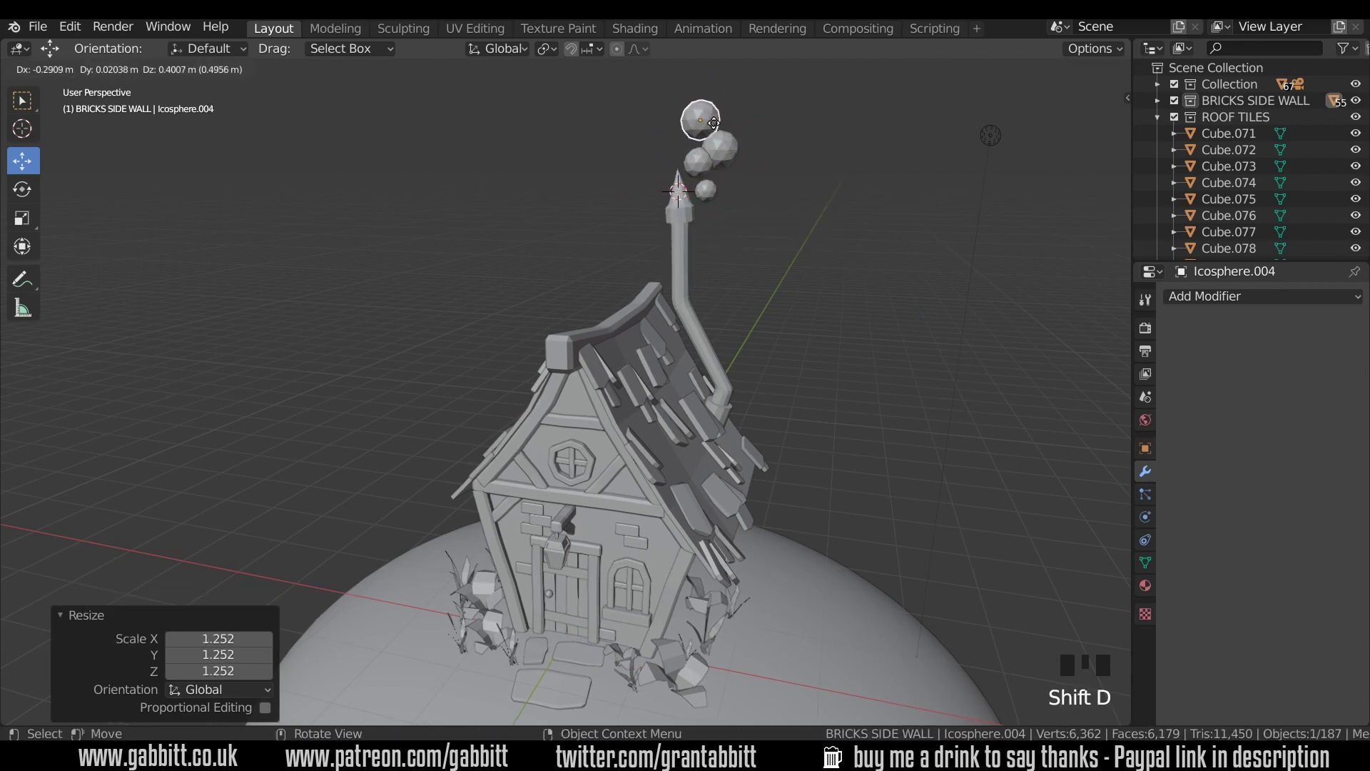
click(721, 121)
key(s)
click(726, 123)
key(shift+d)
click(761, 87)
key(s)
shift+middle_drag(808, 109, 743, 215)
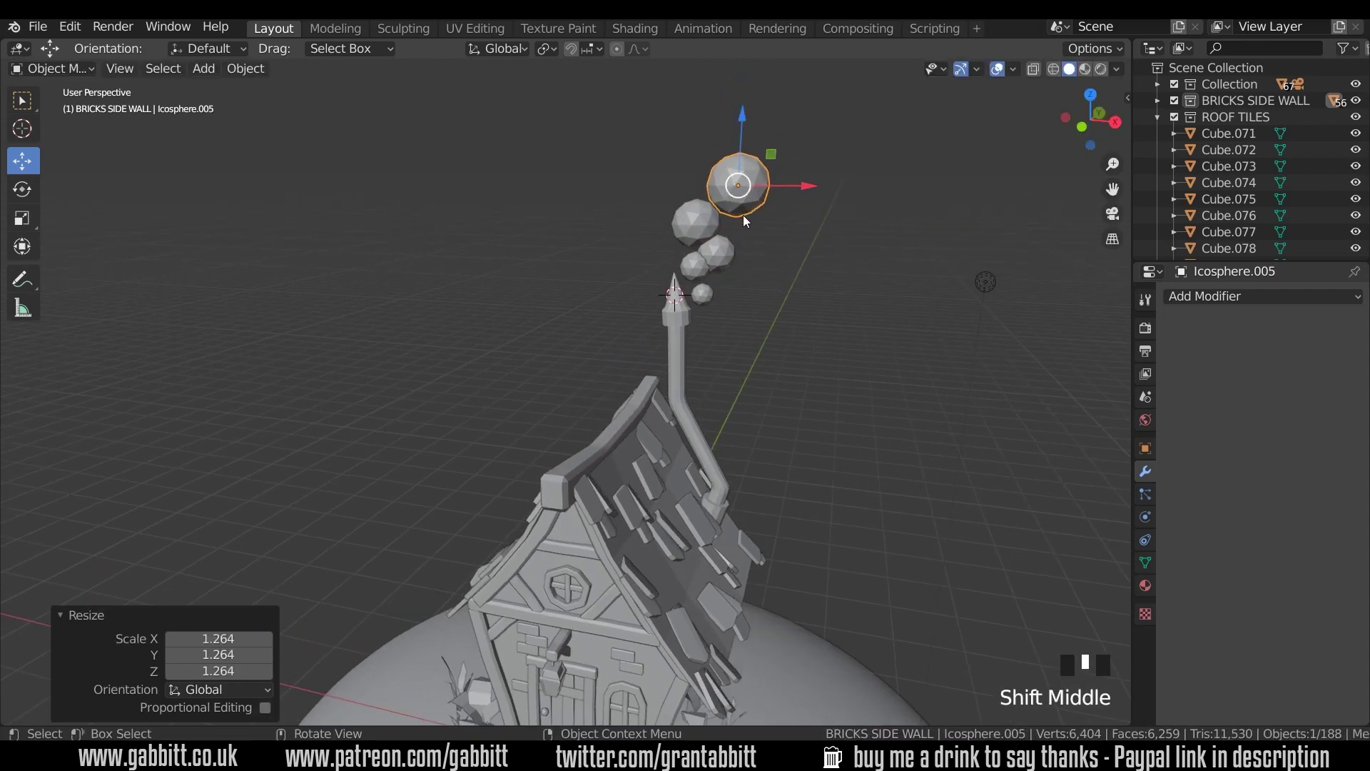
Move the lowest puff closer to its neighbours and shift the topmost puff slightly upward.
click(708, 296)
key(g)
click(756, 171)
click(757, 171)
key(g)
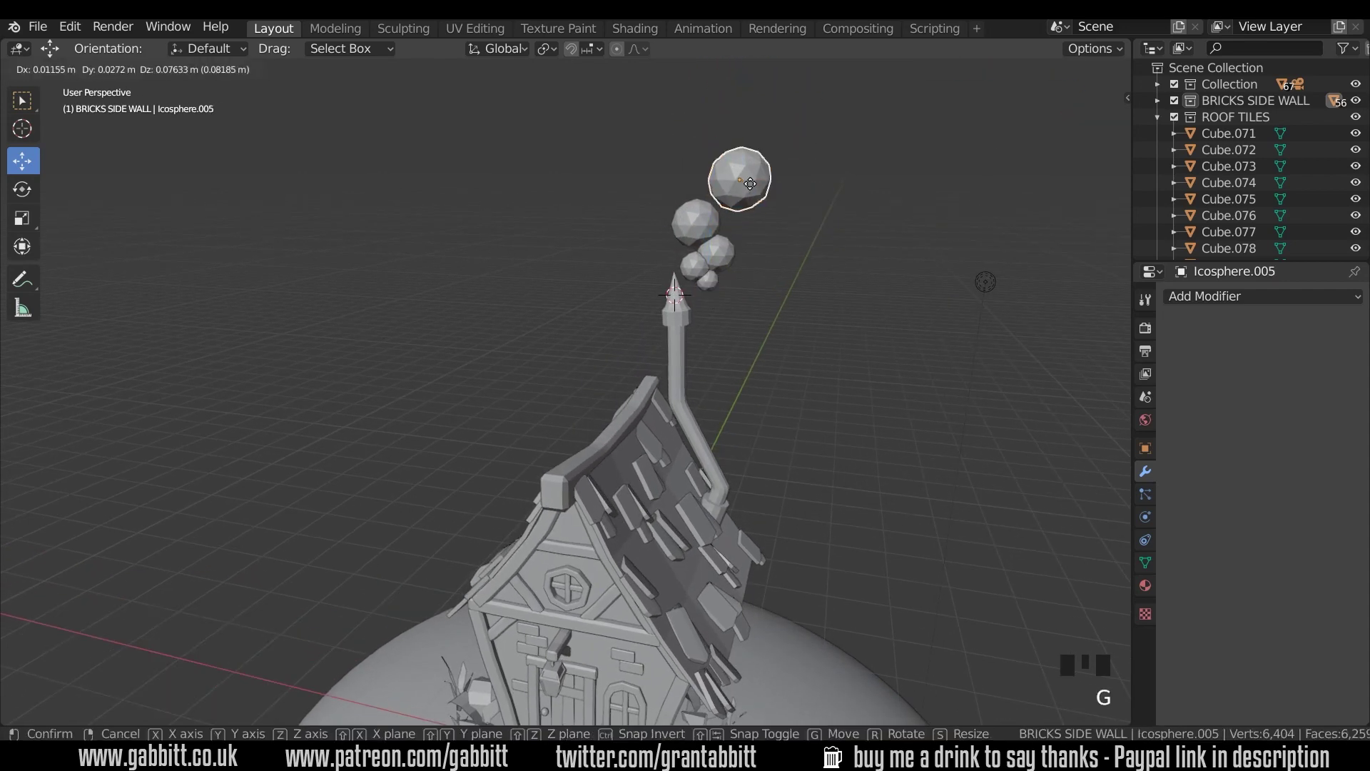
click(762, 162)
Duplicate the topmost puff above the trail, scale the copy by about 1.58, and fine-tune its size.
key(shift+d)
click(703, 87)
key(s)
click(685, 246)
middle_drag(685, 246, 658, 400)
key(s)
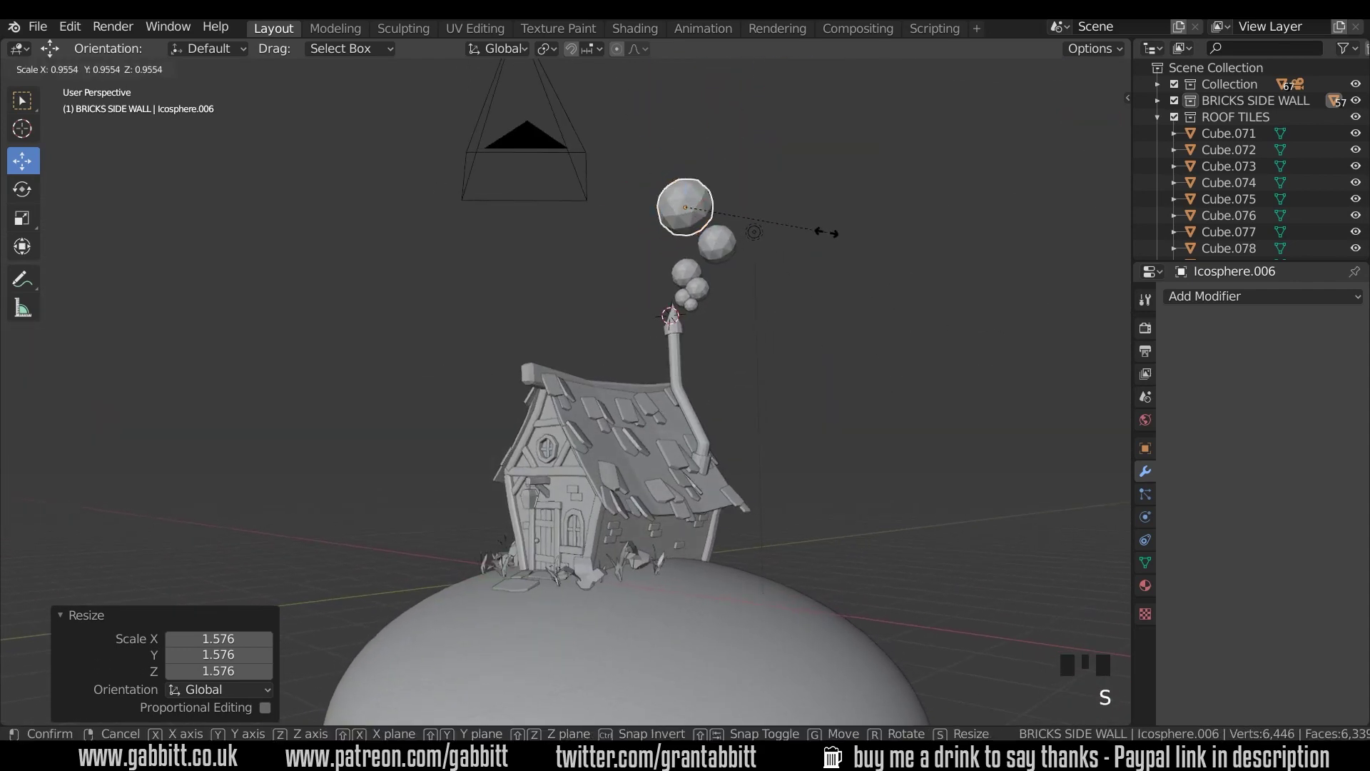
click(826, 232)
Select all the smoke puffs and scale them together by about 0.84.
click(717, 243)
drag(658, 174, 750, 311)
key(s)
key(shift+z)
key(shift+z)
key(shift+z)
click(802, 264)
Move the group of smoke puffs to sit just above the chimney's mouth.
middle_drag(802, 264, 896, 271)
key(g)
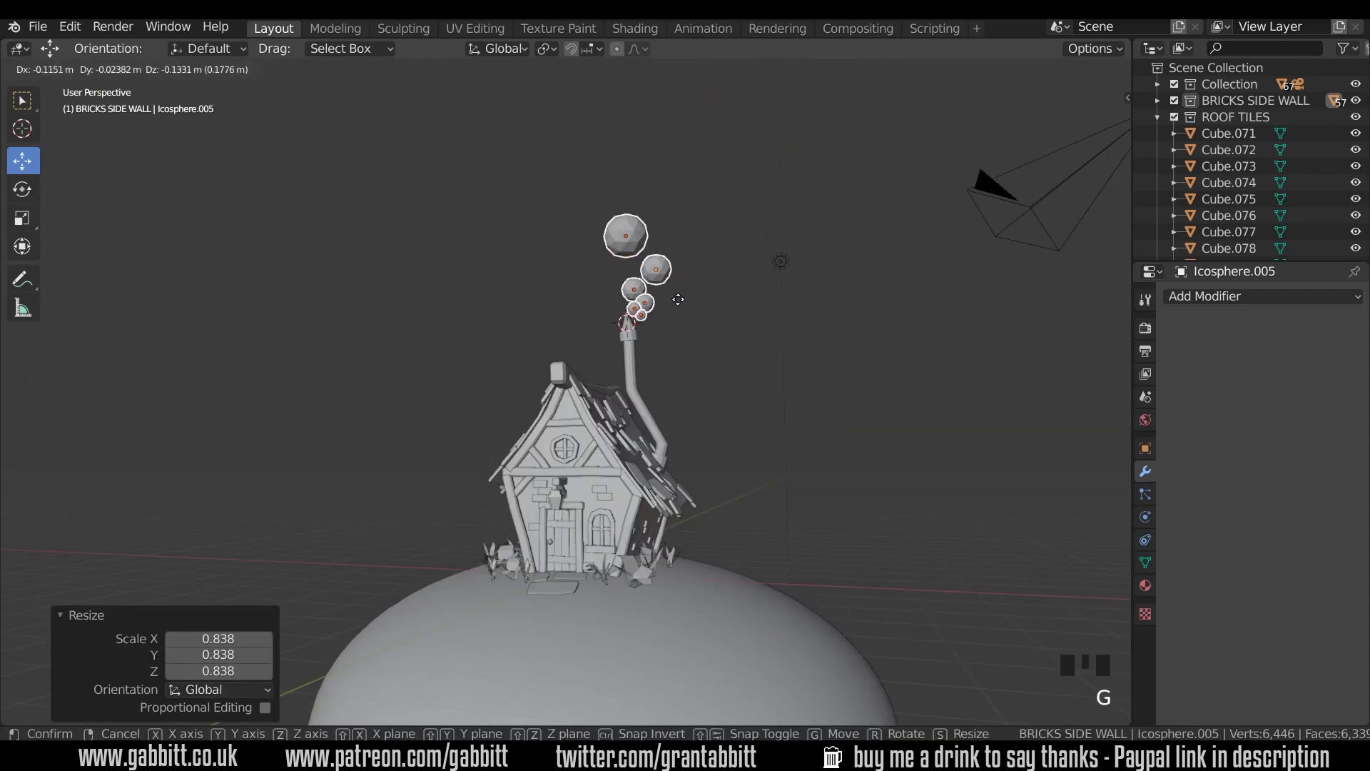
click(714, 289)
key(r)
right_click(833, 207)
Duplicate the topmost smoke puff about 1.04 m along X, 0.18 m along Y and 1.57 m up.
click(631, 227)
key(shift+s)
key(shift+d)
click(753, 144)
middle_drag(813, 346, 745, 399)
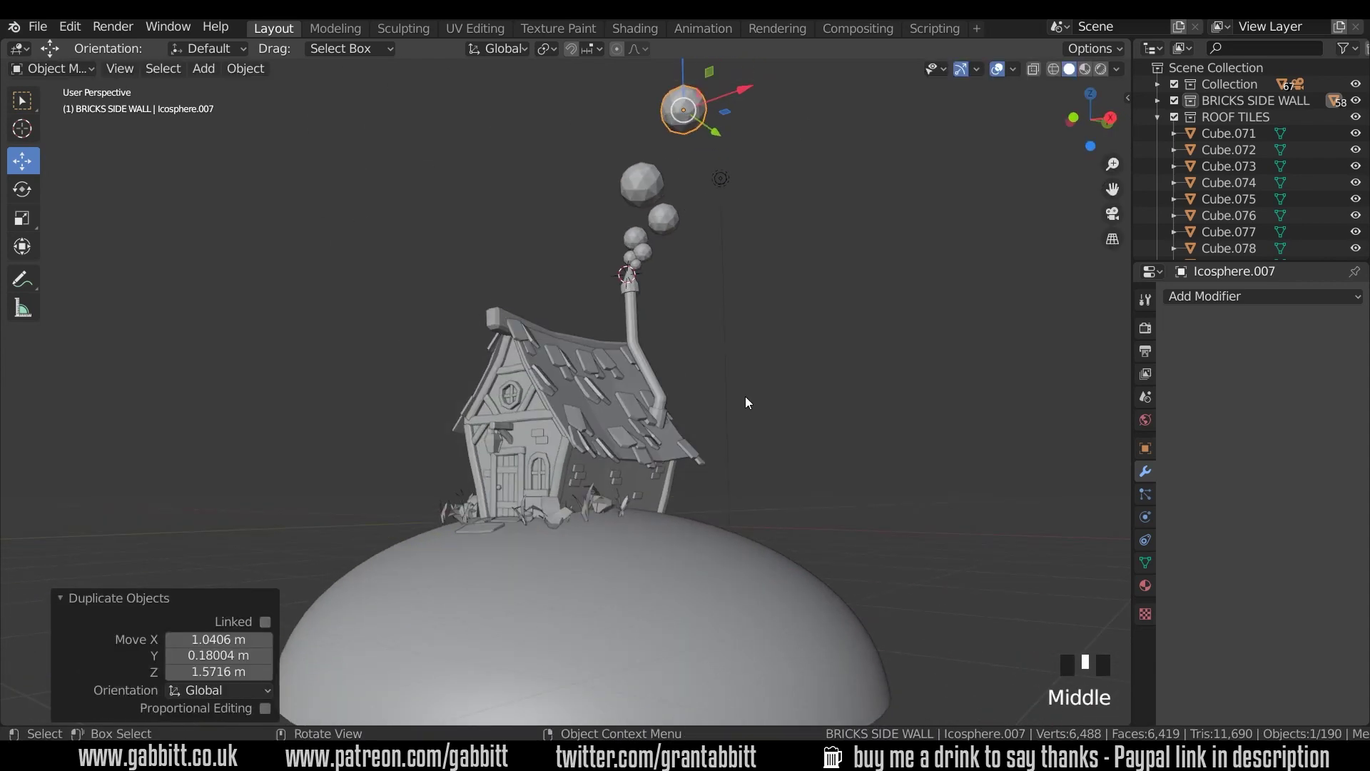